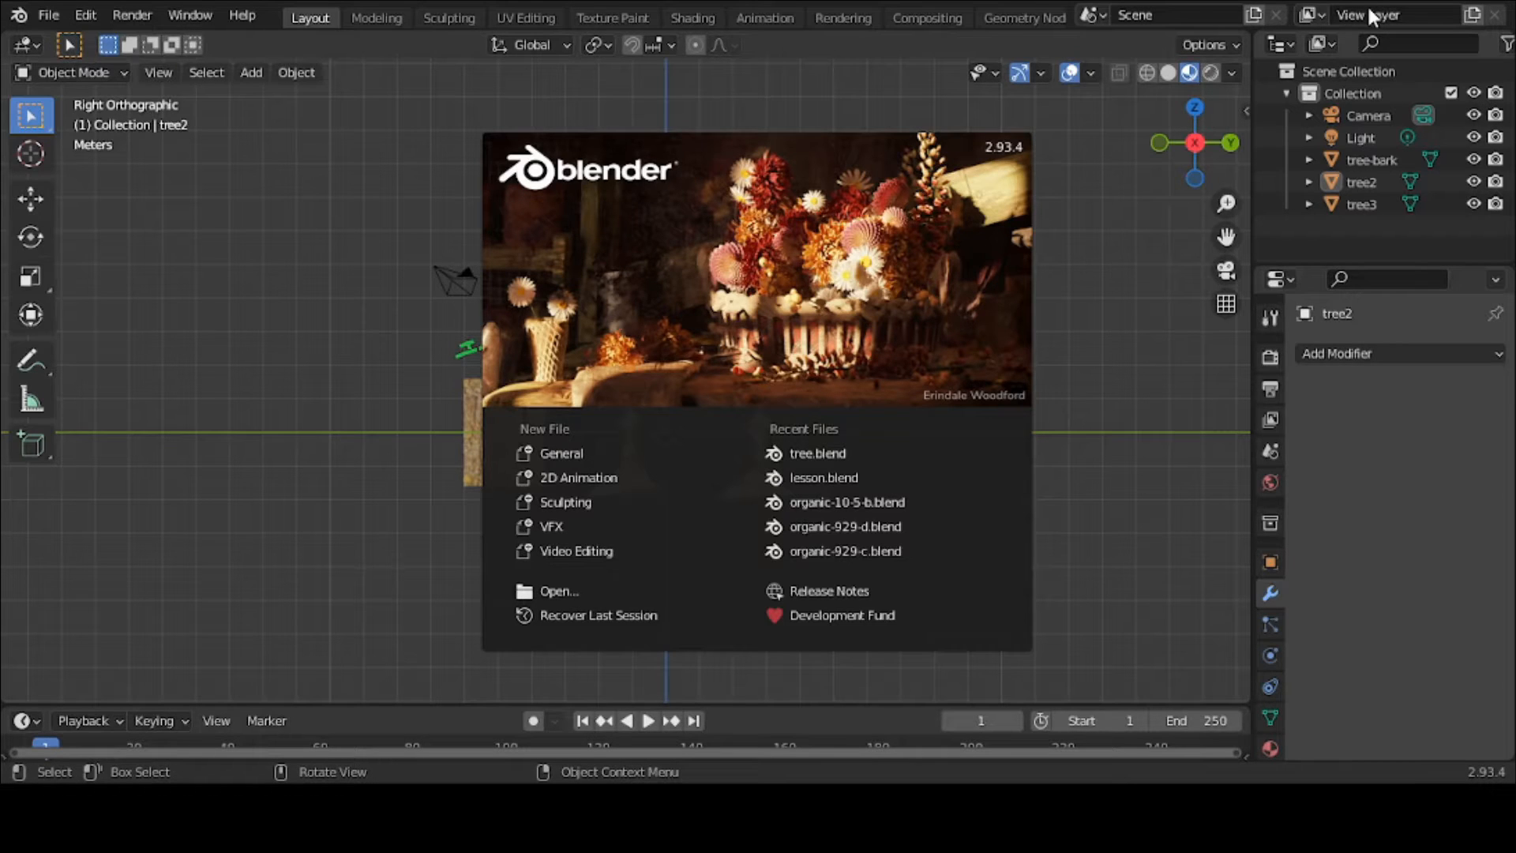
# - Dismiss the splash screen and select the UV-mapped tree (tree3)
pyautogui.click(614, 319)
pyautogui.scroll(3, 603, 343)
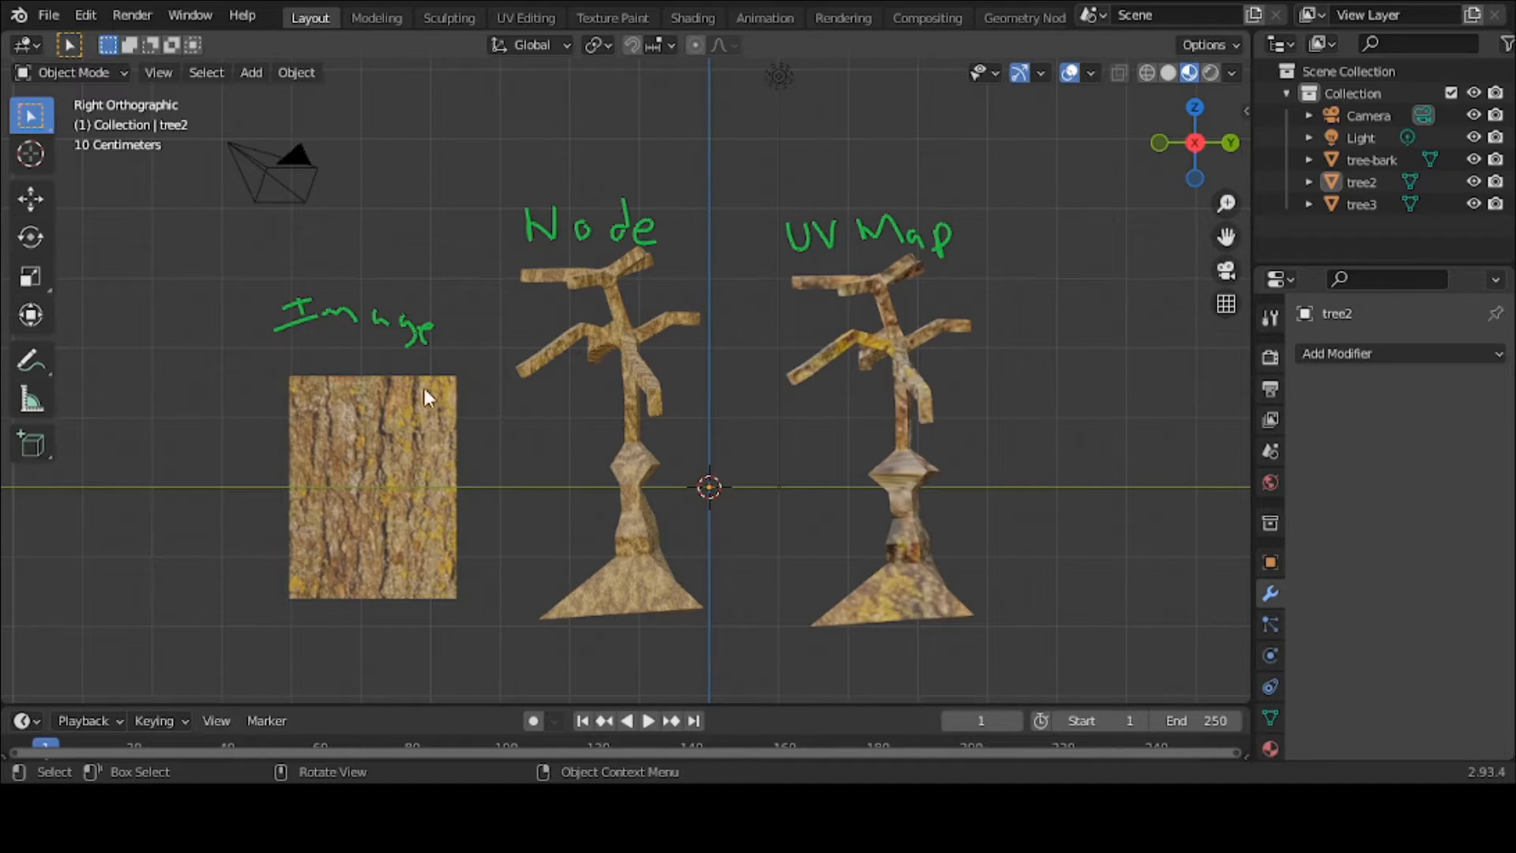
pyautogui.scroll(1, 419, 392)
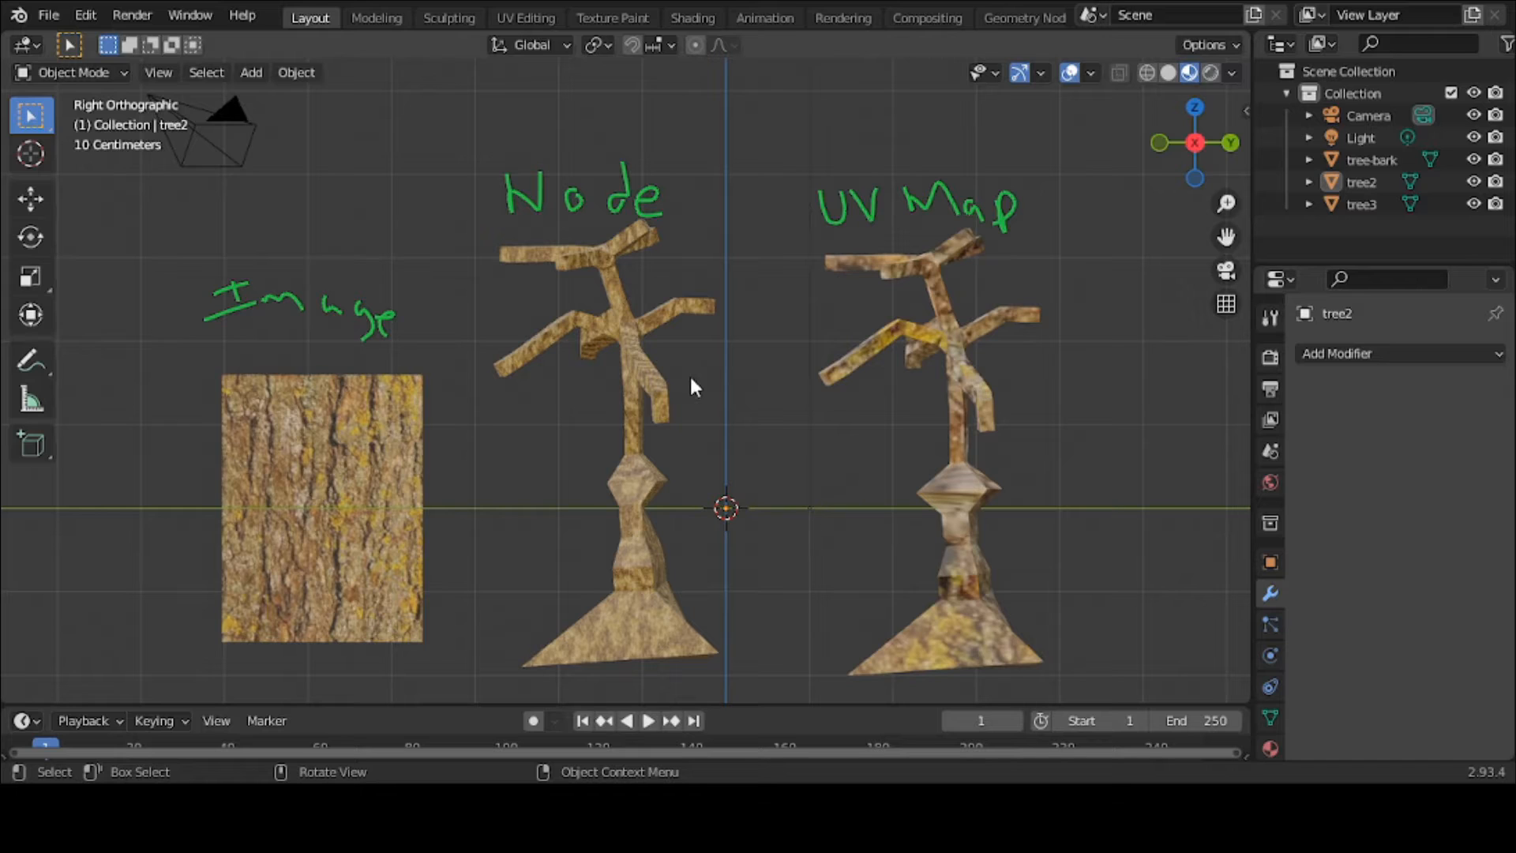
pyautogui.click(944, 332)
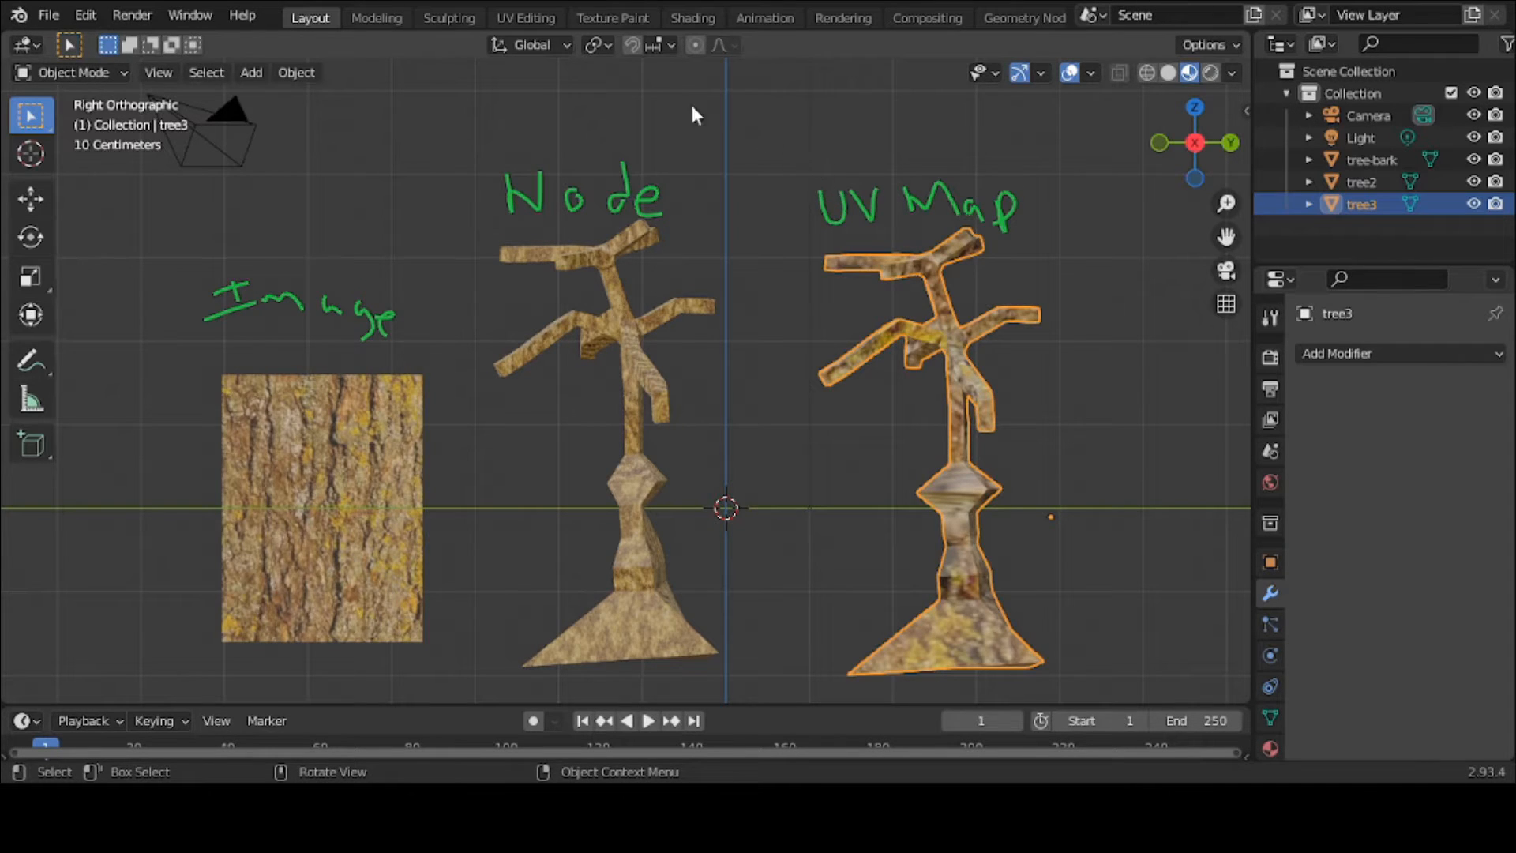
# - Open the UV Editing workspace for tree3 and select all of its UVs over the tree-bark.jpg image
pyautogui.click(527, 18)
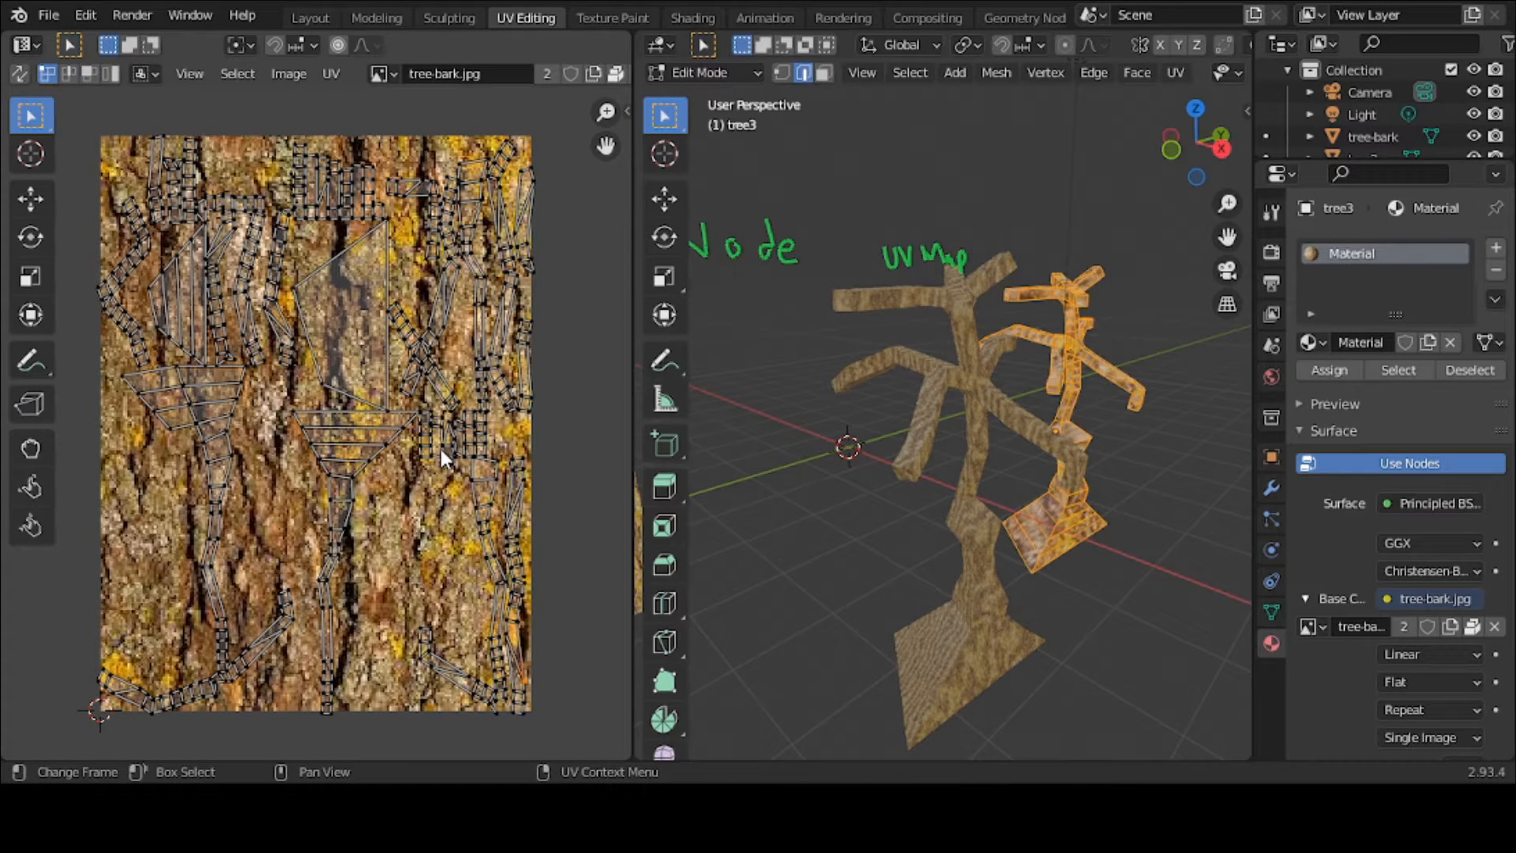
pyautogui.click(311, 17)
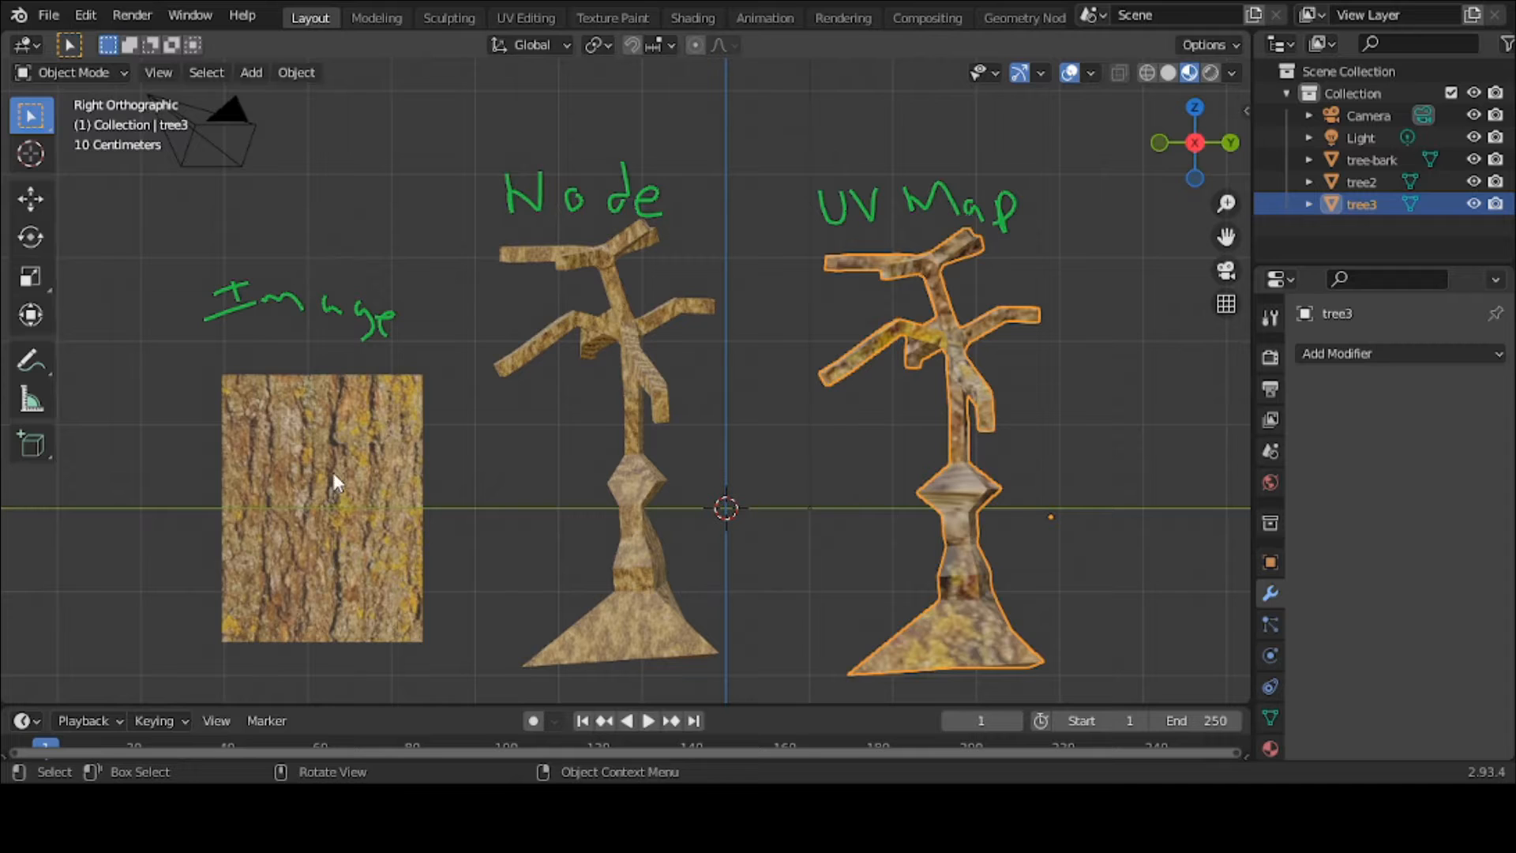
pyautogui.click(528, 22)
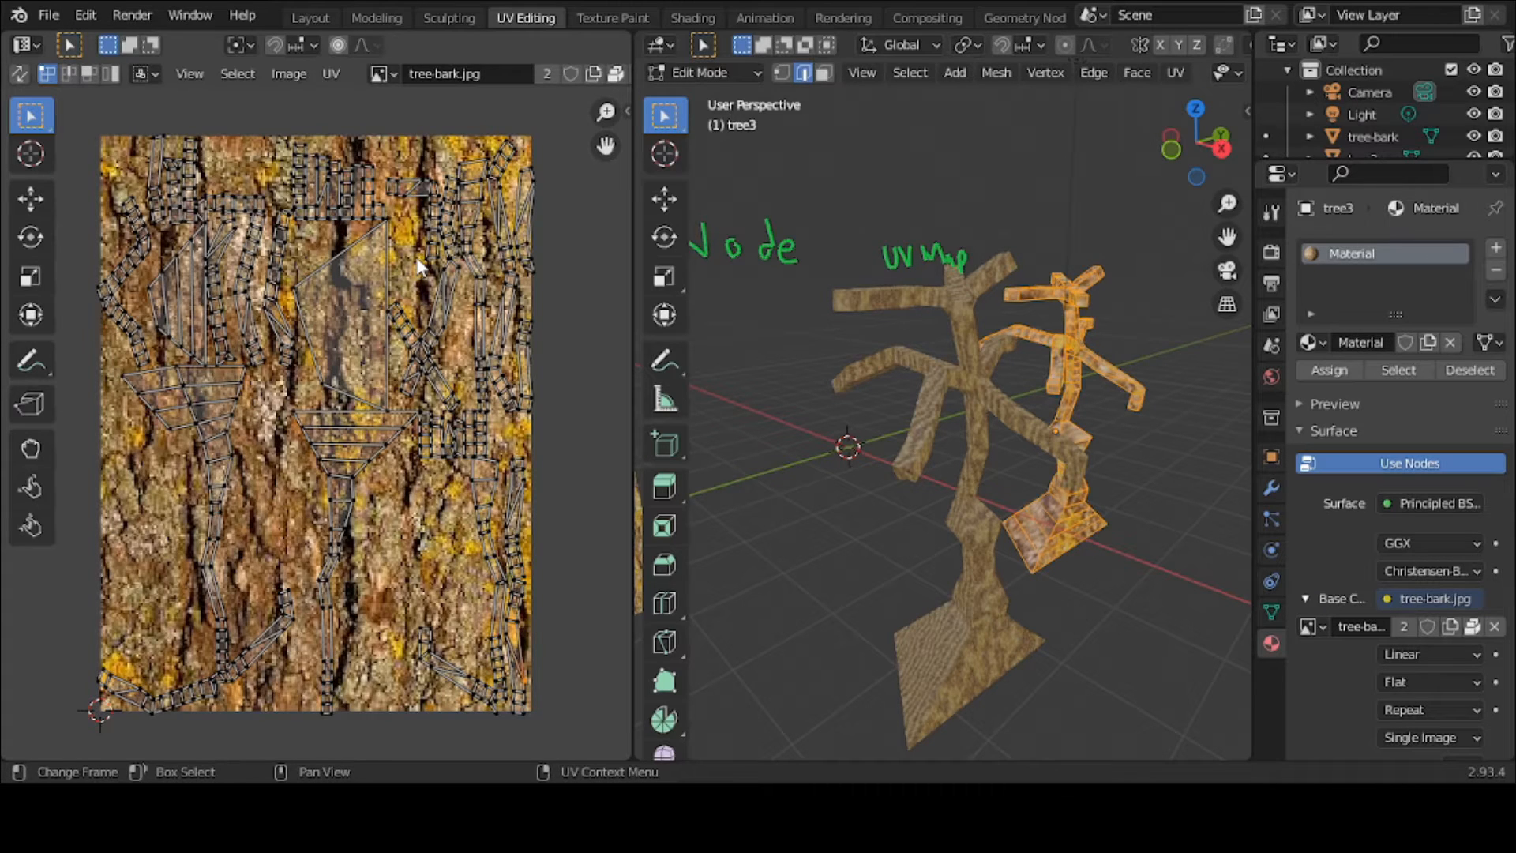
pyautogui.press('a')
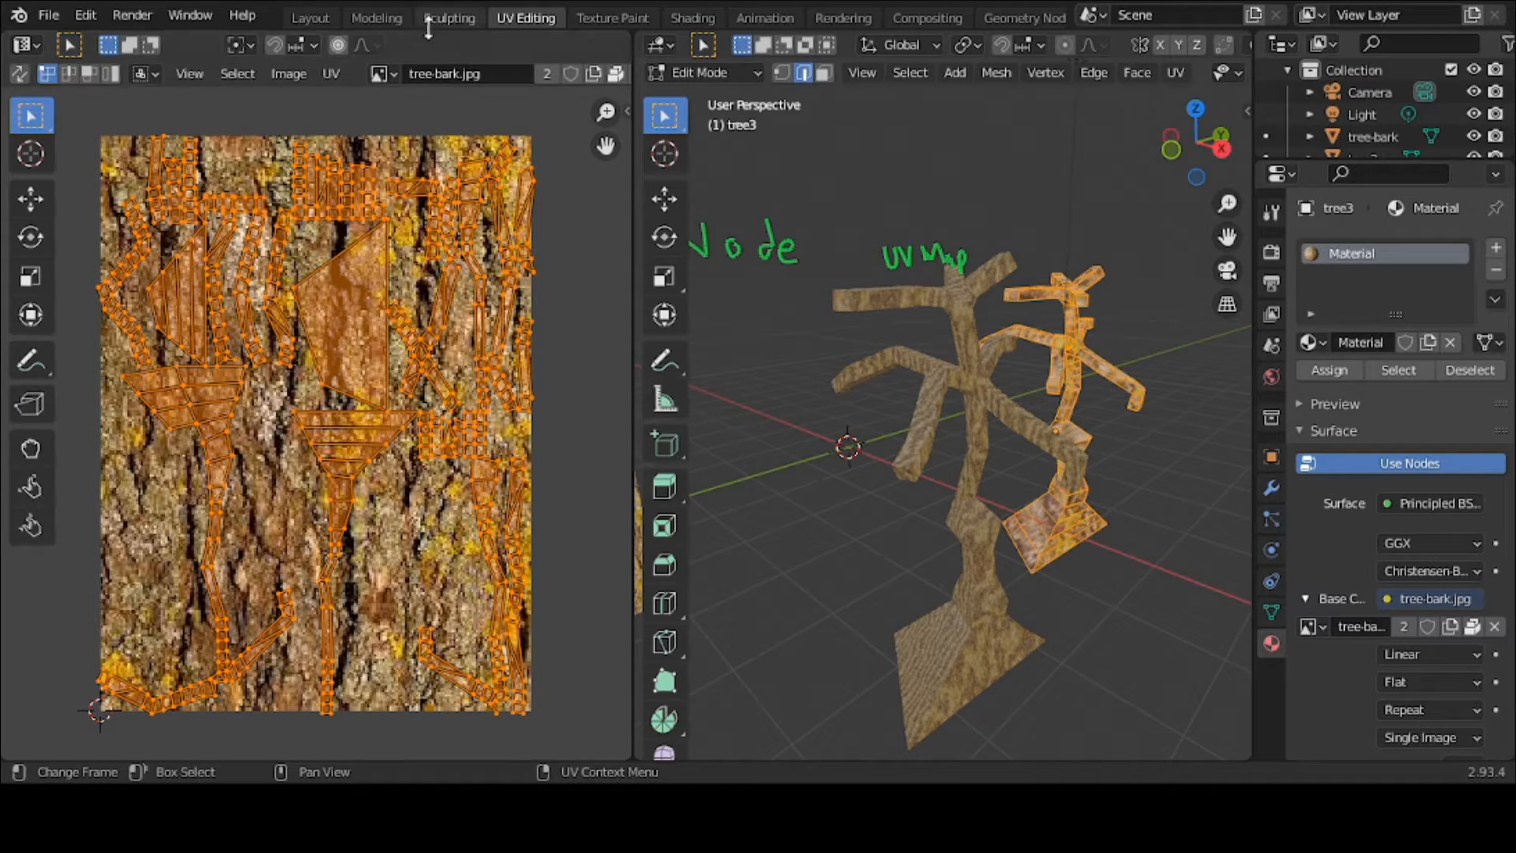
# - Return to the Layout workspace and compare the Node and UV Map trees close up, side by side
pyautogui.click(320, 17)
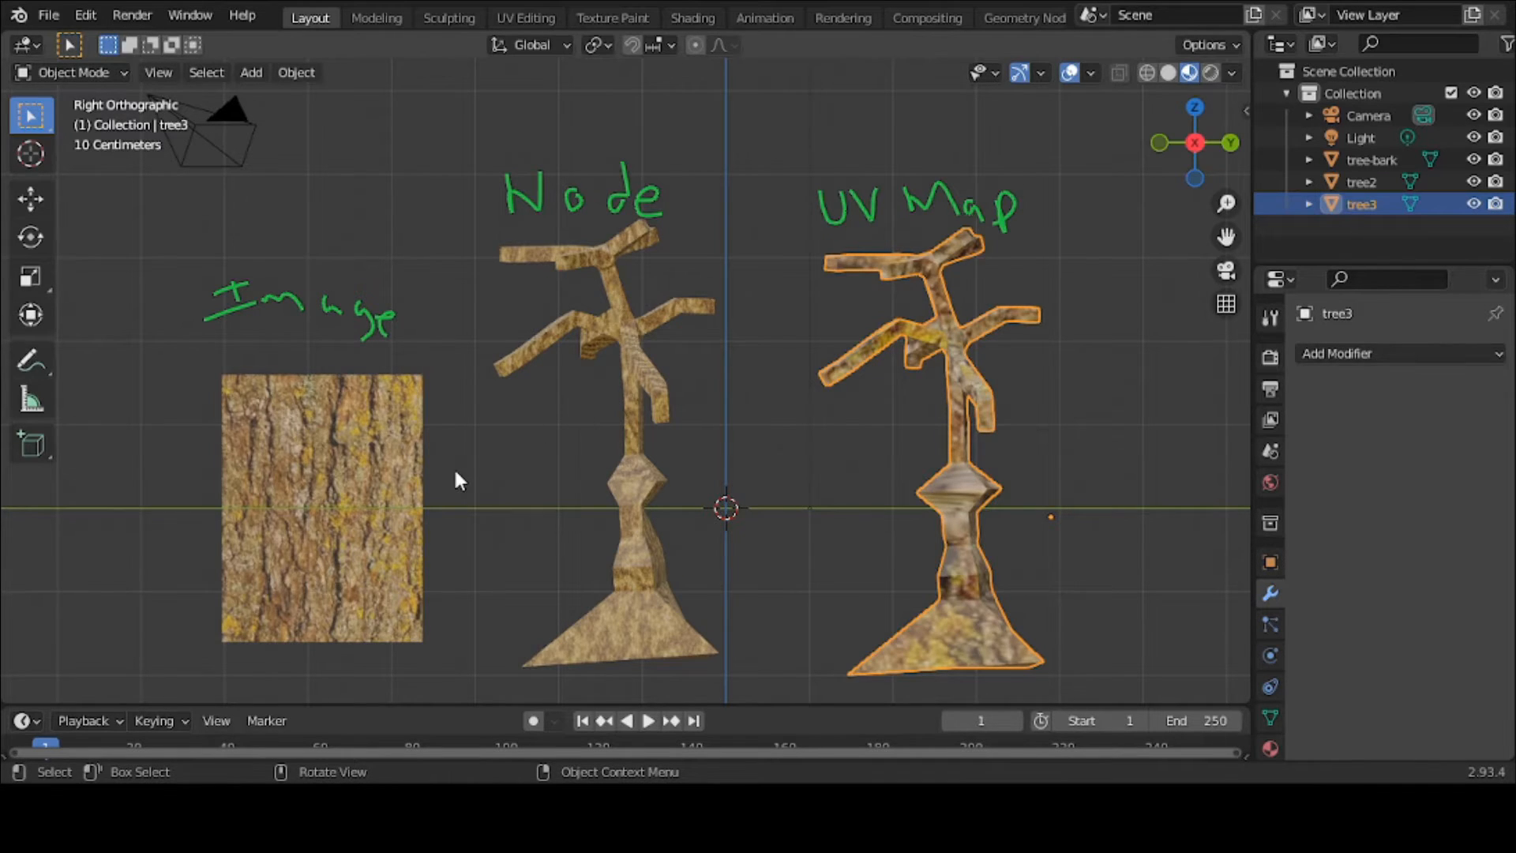
pyautogui.scroll(2, 456, 479)
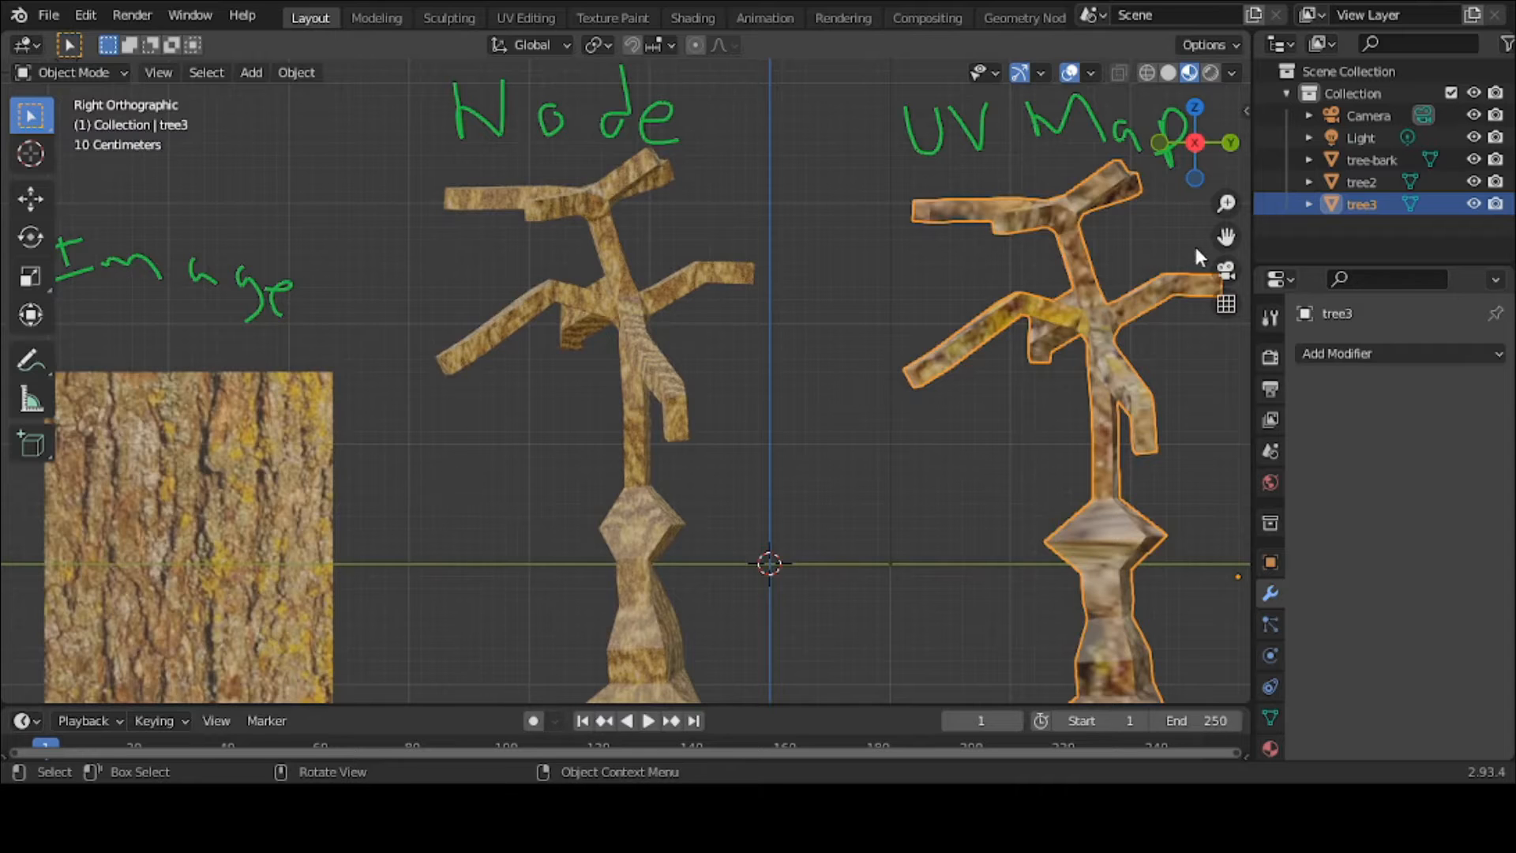
pyautogui.moveTo(1225, 236); pyautogui.dragTo(1159, 224)
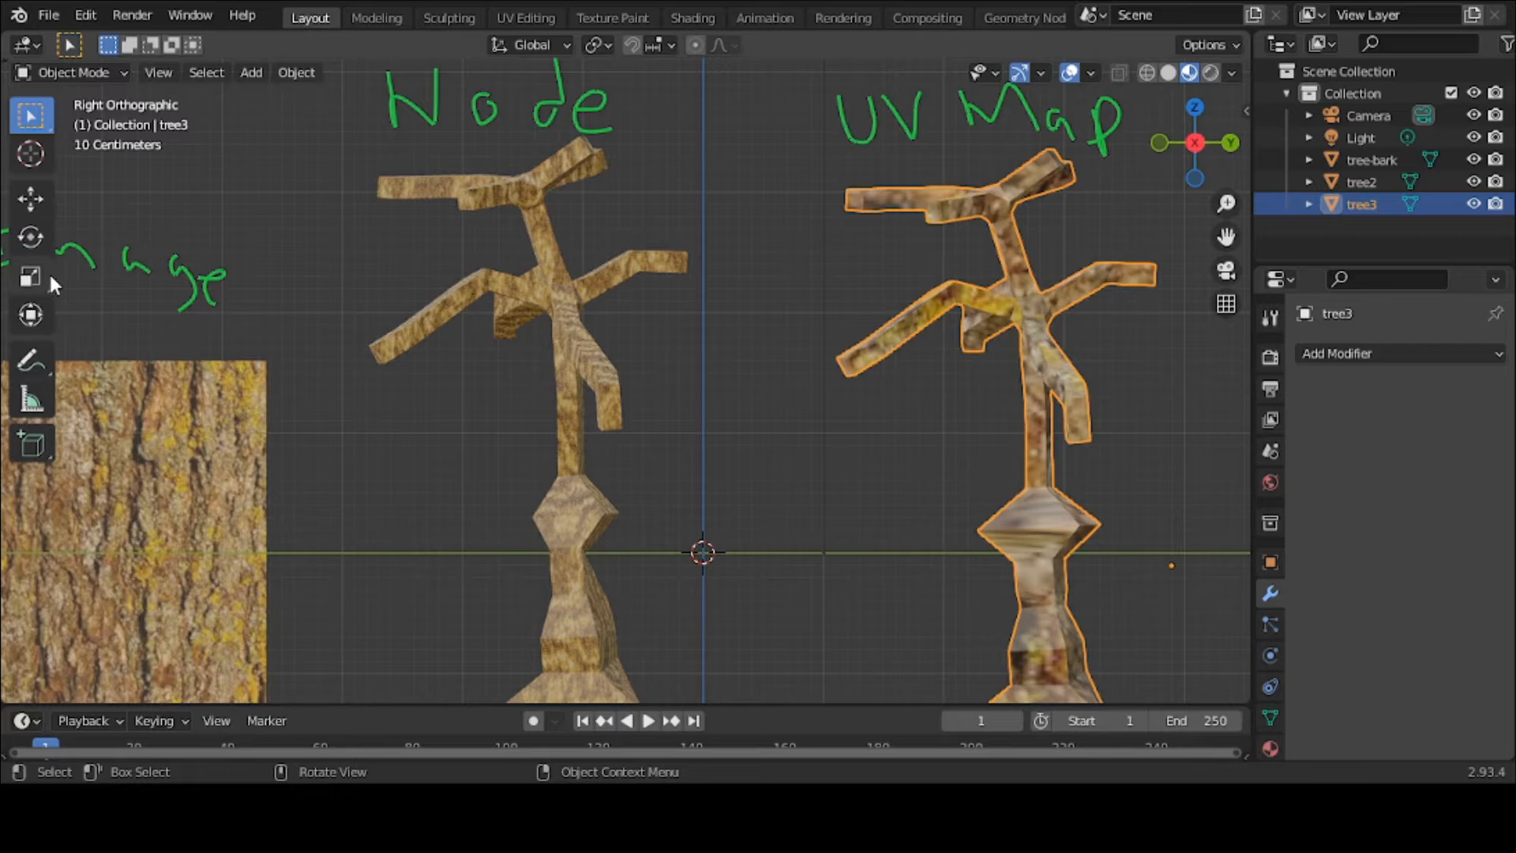
# - Circle the trunk bulge on both trees with the Annotate tool, undo both marks and return to the Select Box tool
pyautogui.click(31, 359)
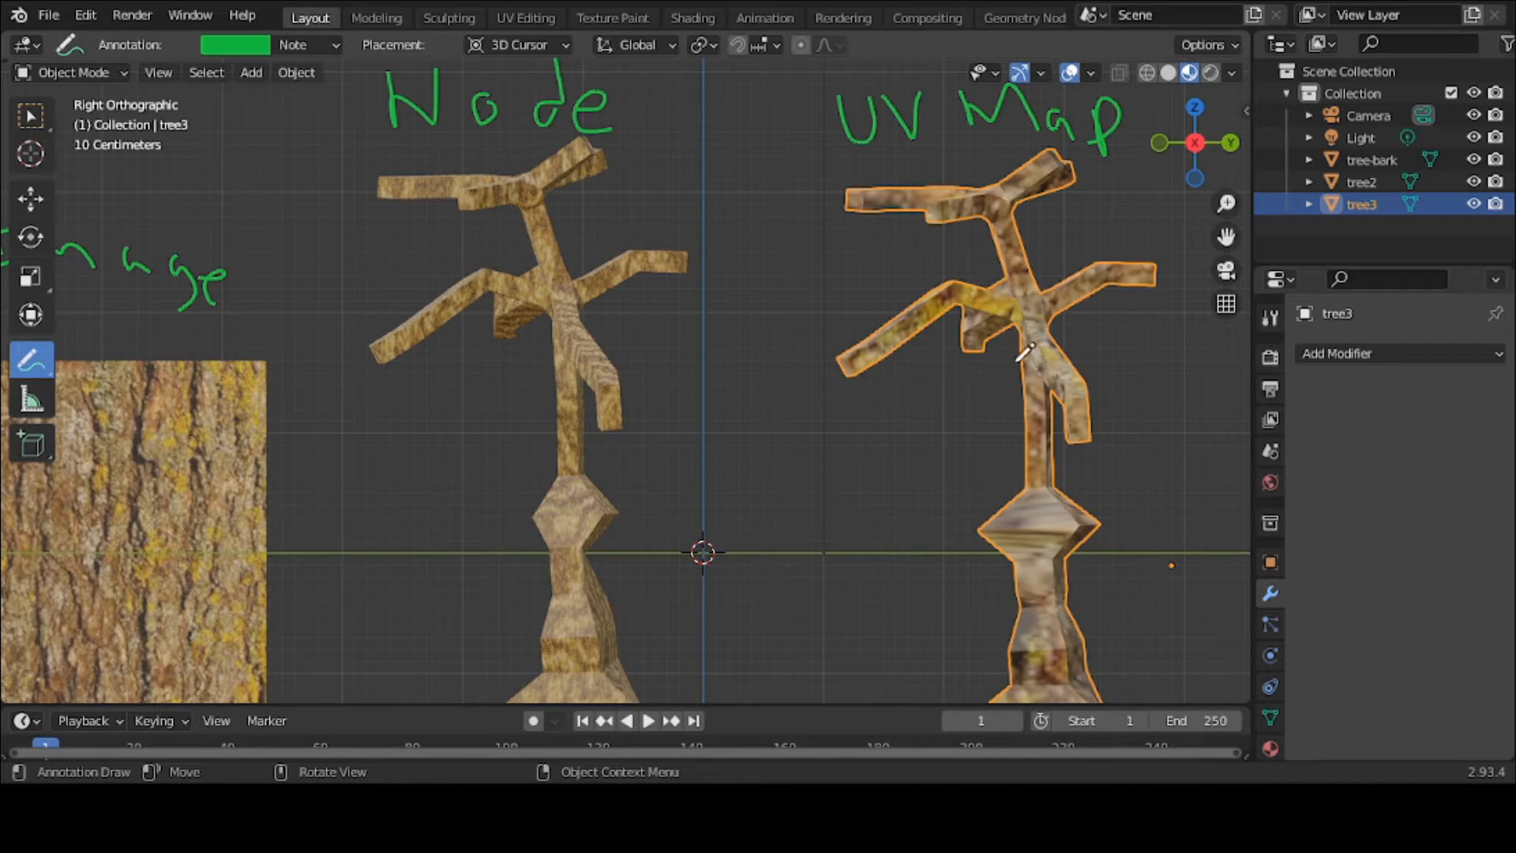
pyautogui.moveTo(1125, 497)
pyautogui.mouseDown()
pyautogui.moveTo(975, 474)
pyautogui.moveTo(961, 529)
pyautogui.moveTo(996, 568)
pyautogui.moveTo(1058, 583)
pyautogui.moveTo(1113, 533)
pyautogui.moveTo(1123, 496)
pyautogui.mouseUp()
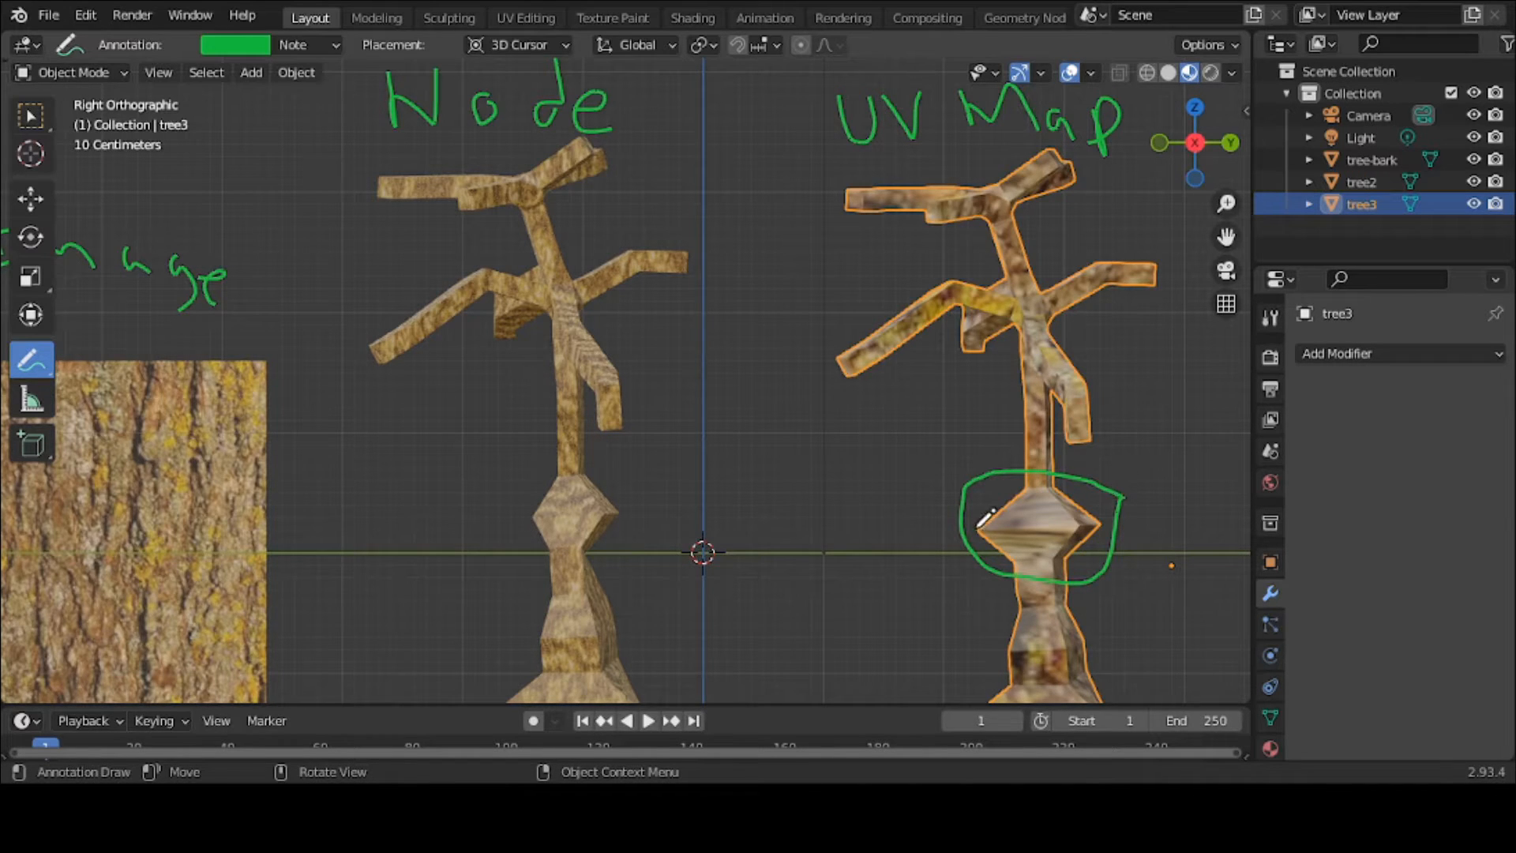
pyautogui.moveTo(643, 493)
pyautogui.mouseDown()
pyautogui.moveTo(580, 464)
pyautogui.moveTo(511, 483)
pyautogui.moveTo(513, 513)
pyautogui.moveTo(561, 558)
pyautogui.moveTo(614, 559)
pyautogui.moveTo(655, 482)
pyautogui.mouseUp()
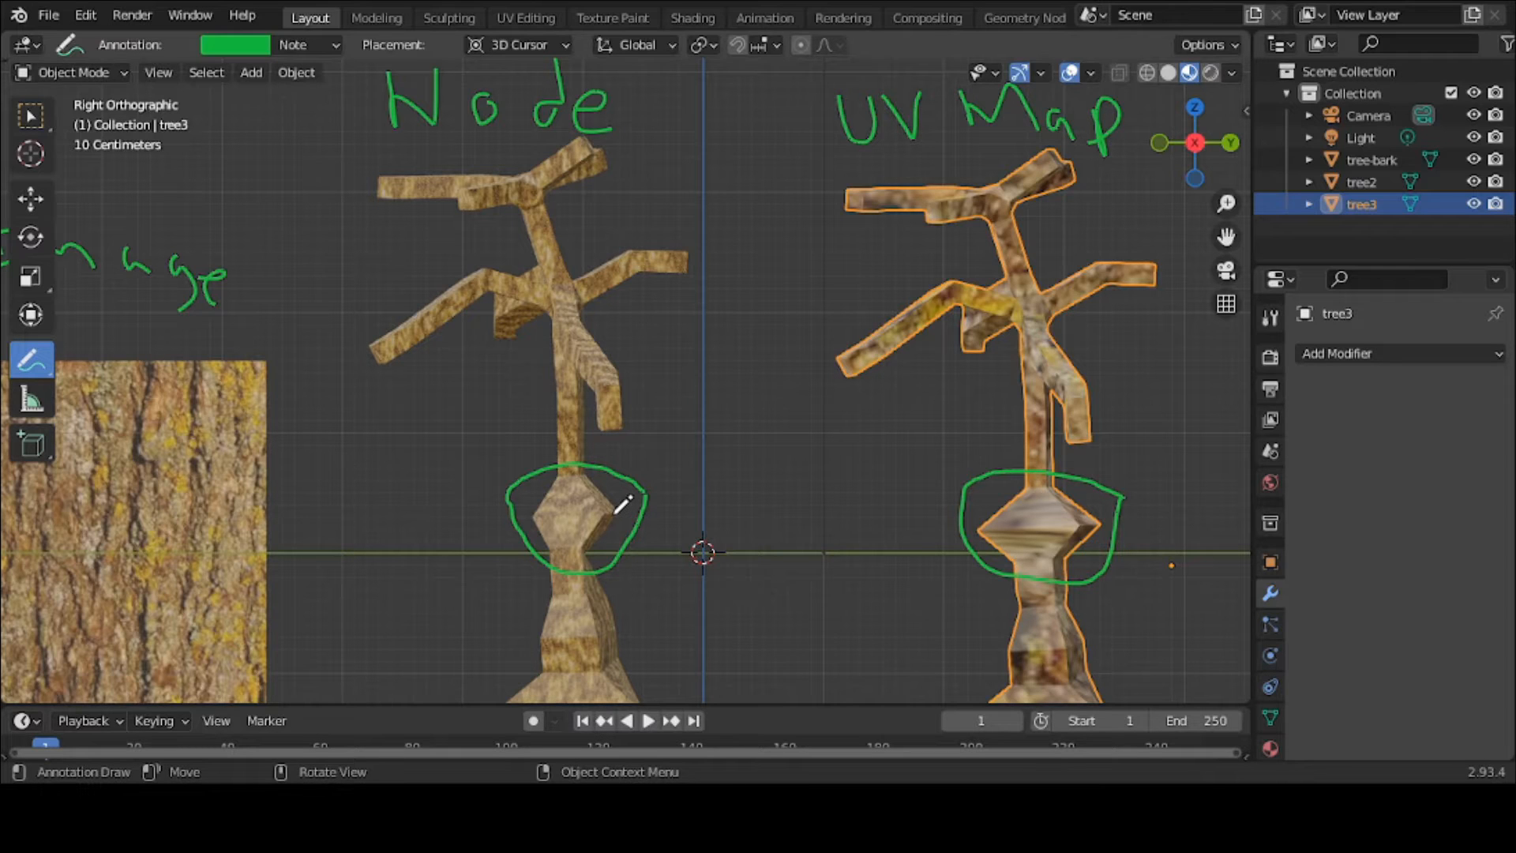
pyautogui.hotkey('ctrl', 'z')
pyautogui.hotkey('ctrl', 'z')
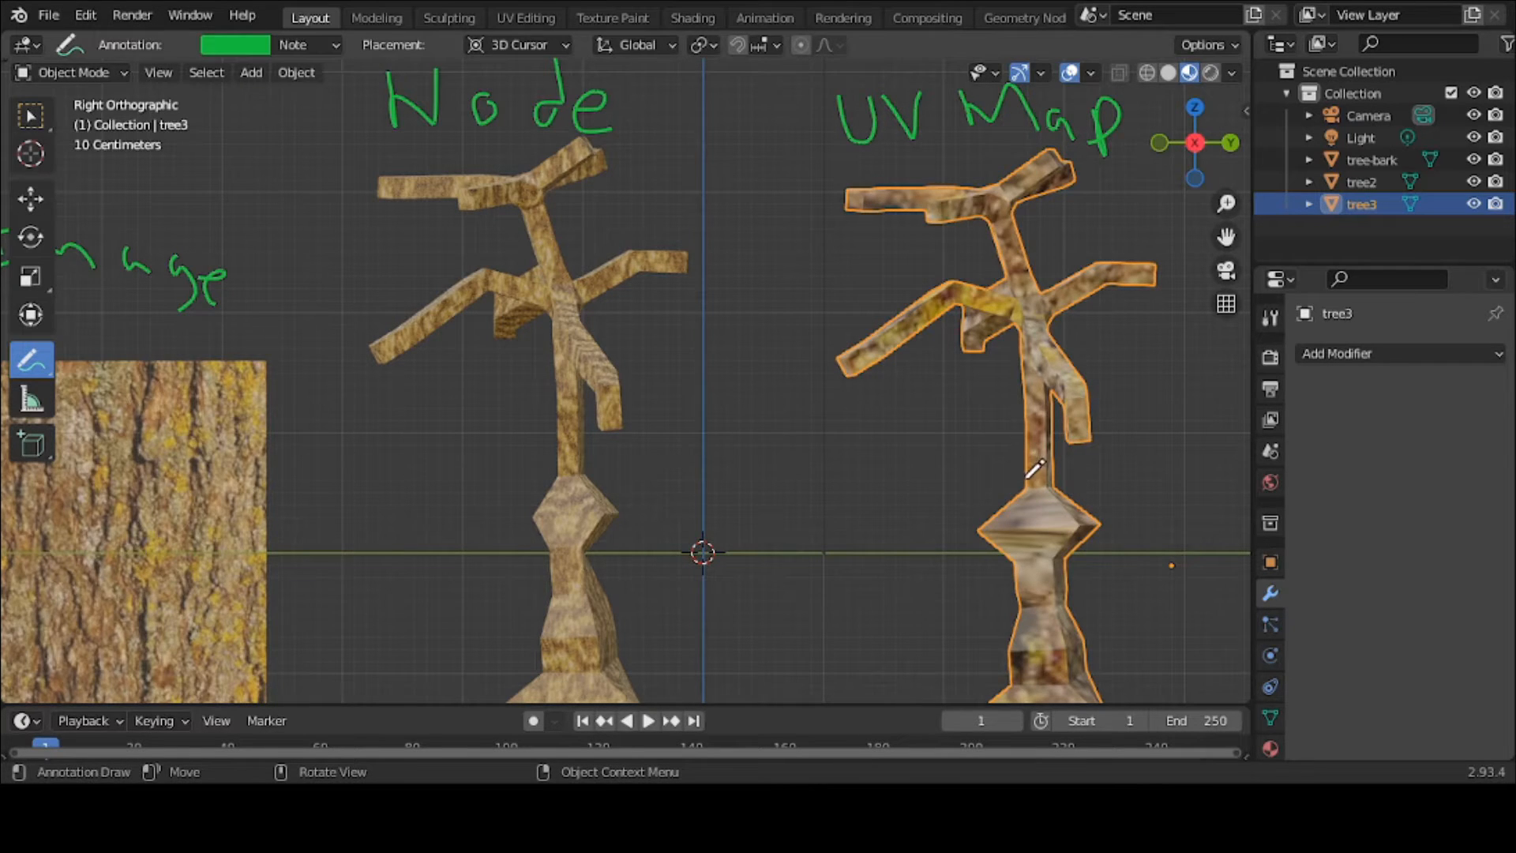
pyautogui.click(41, 114)
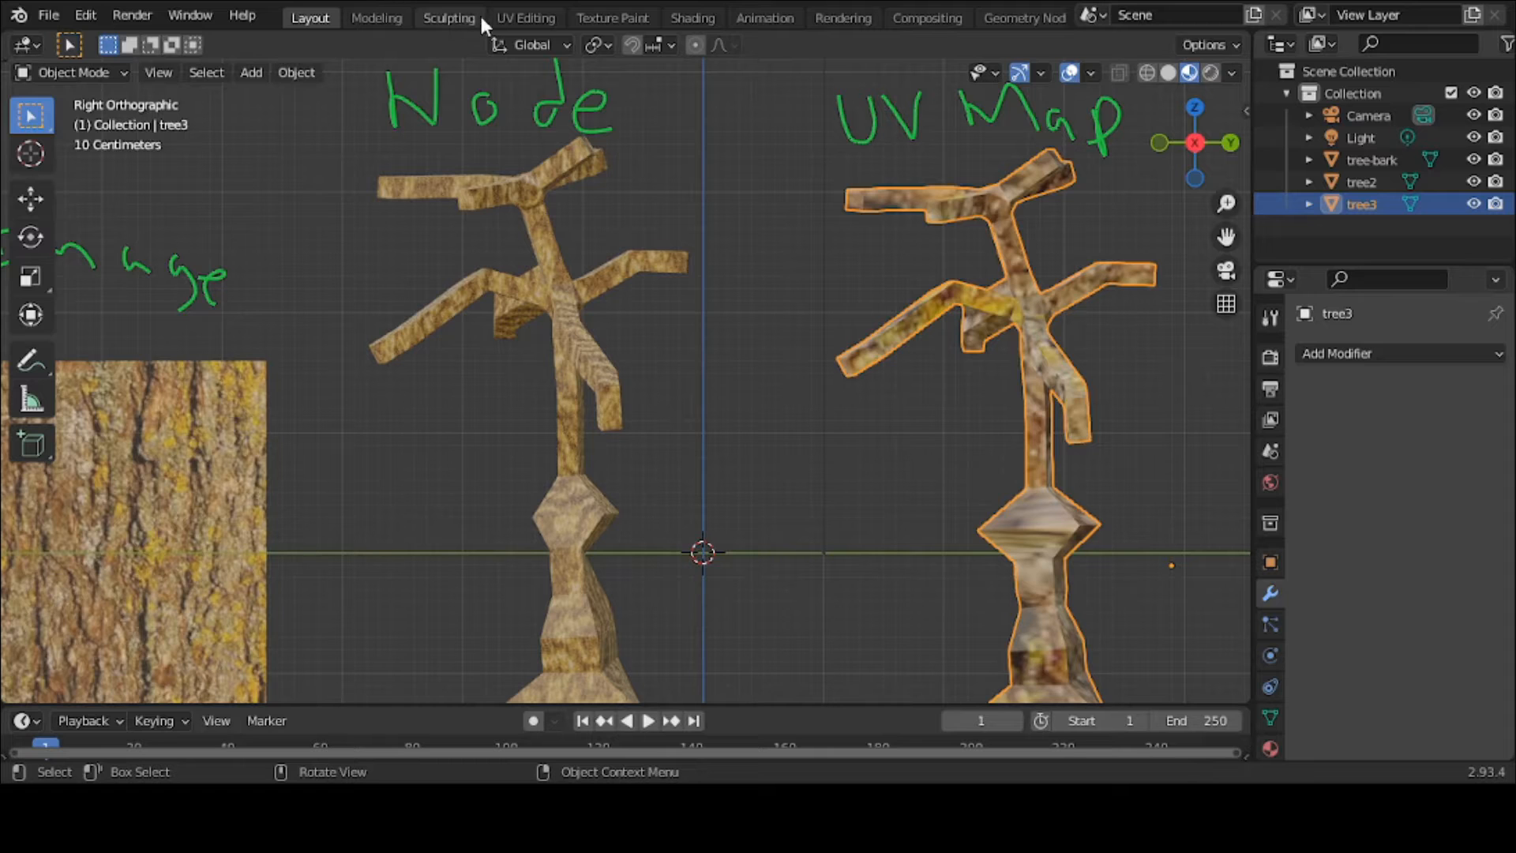
# - Examine tree3 in the UV Editing workspace and check the images available for its material's base color
pyautogui.click(513, 18)
pyautogui.scroll(5, 831, 371)
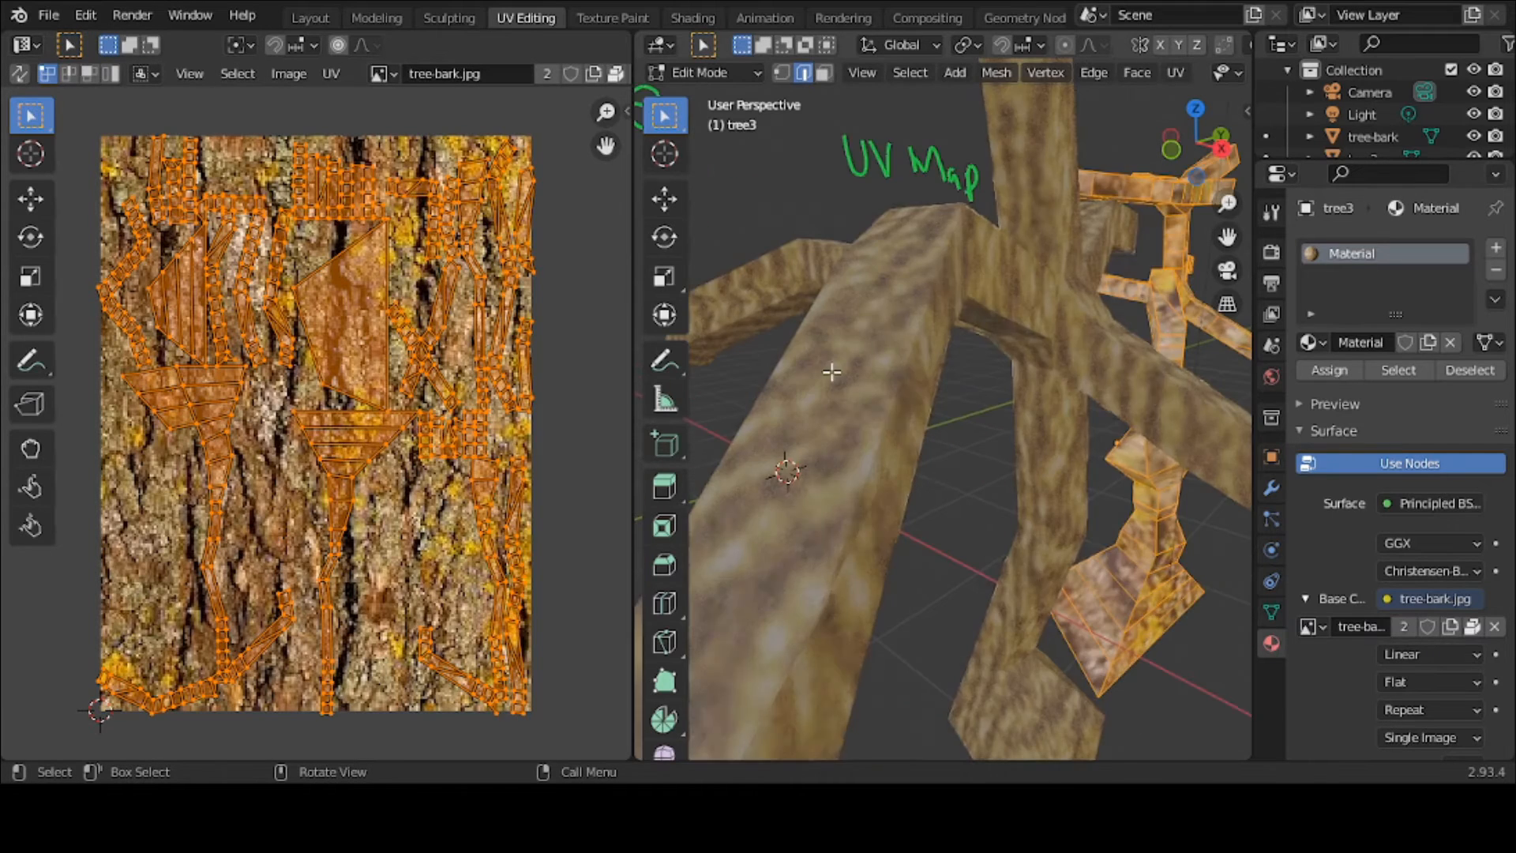
pyautogui.scroll(-5, 830, 369)
pyautogui.scroll(2, 837, 367)
pyautogui.moveTo(837, 367); pyautogui.dragTo(836, 366, button='middle')
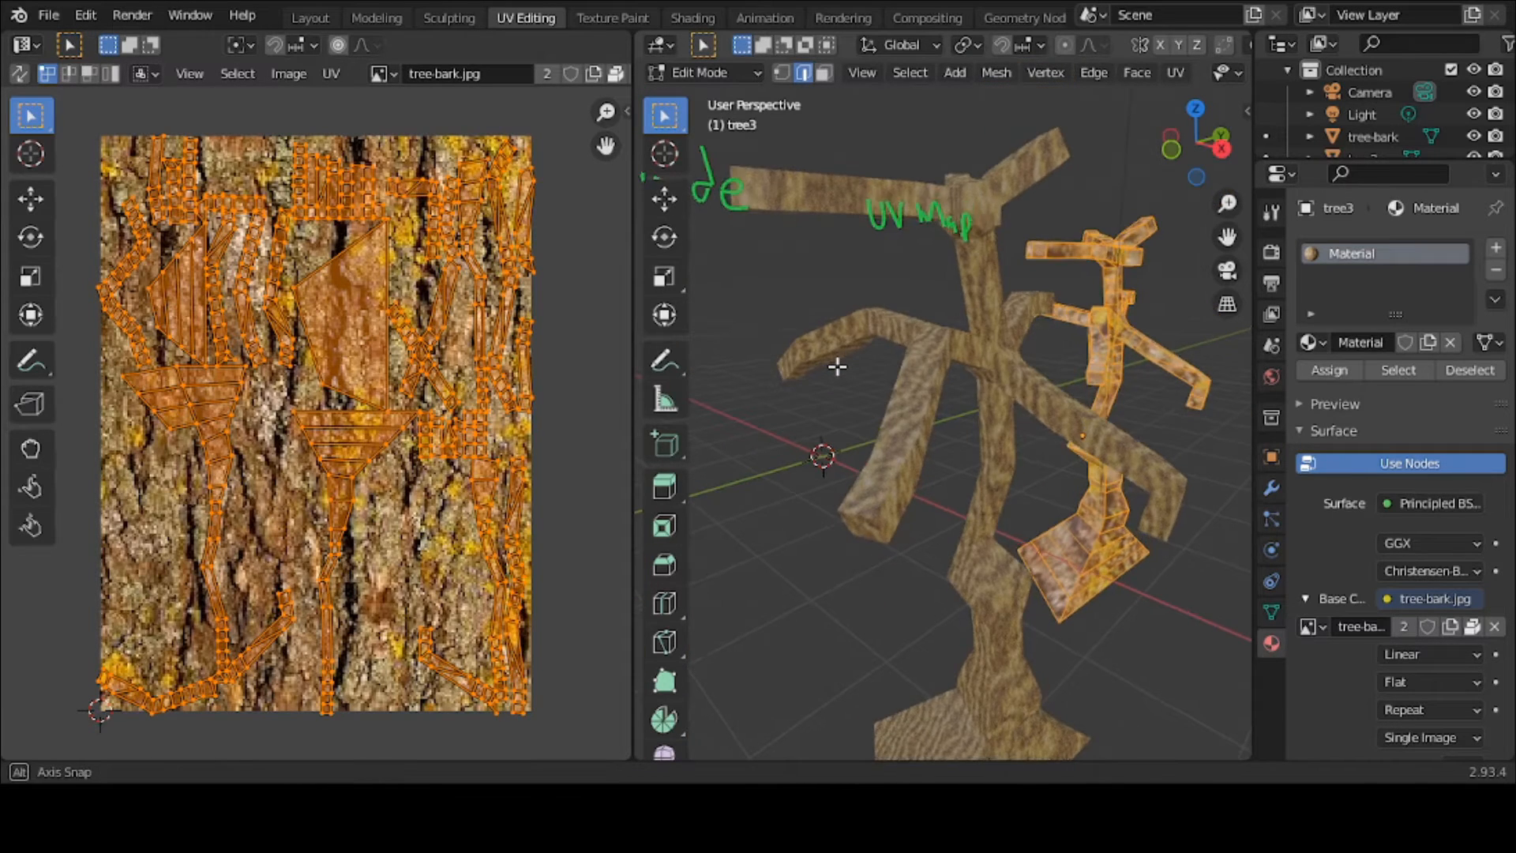
pyautogui.scroll(3, 971, 471)
pyautogui.moveTo(971, 471); pyautogui.dragTo(894, 467, button='middle')
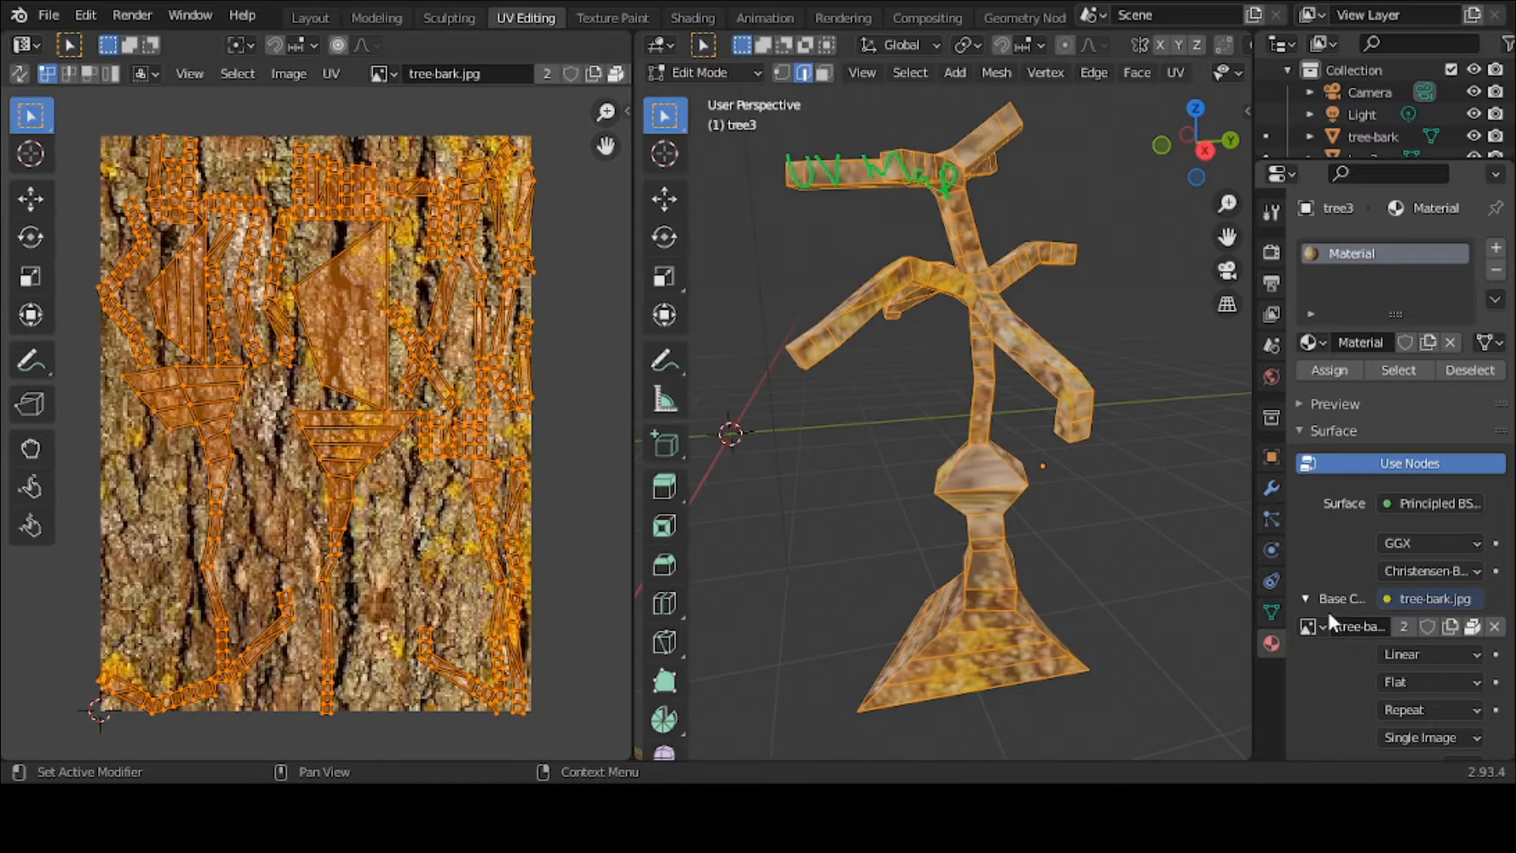
pyautogui.click(1309, 625)
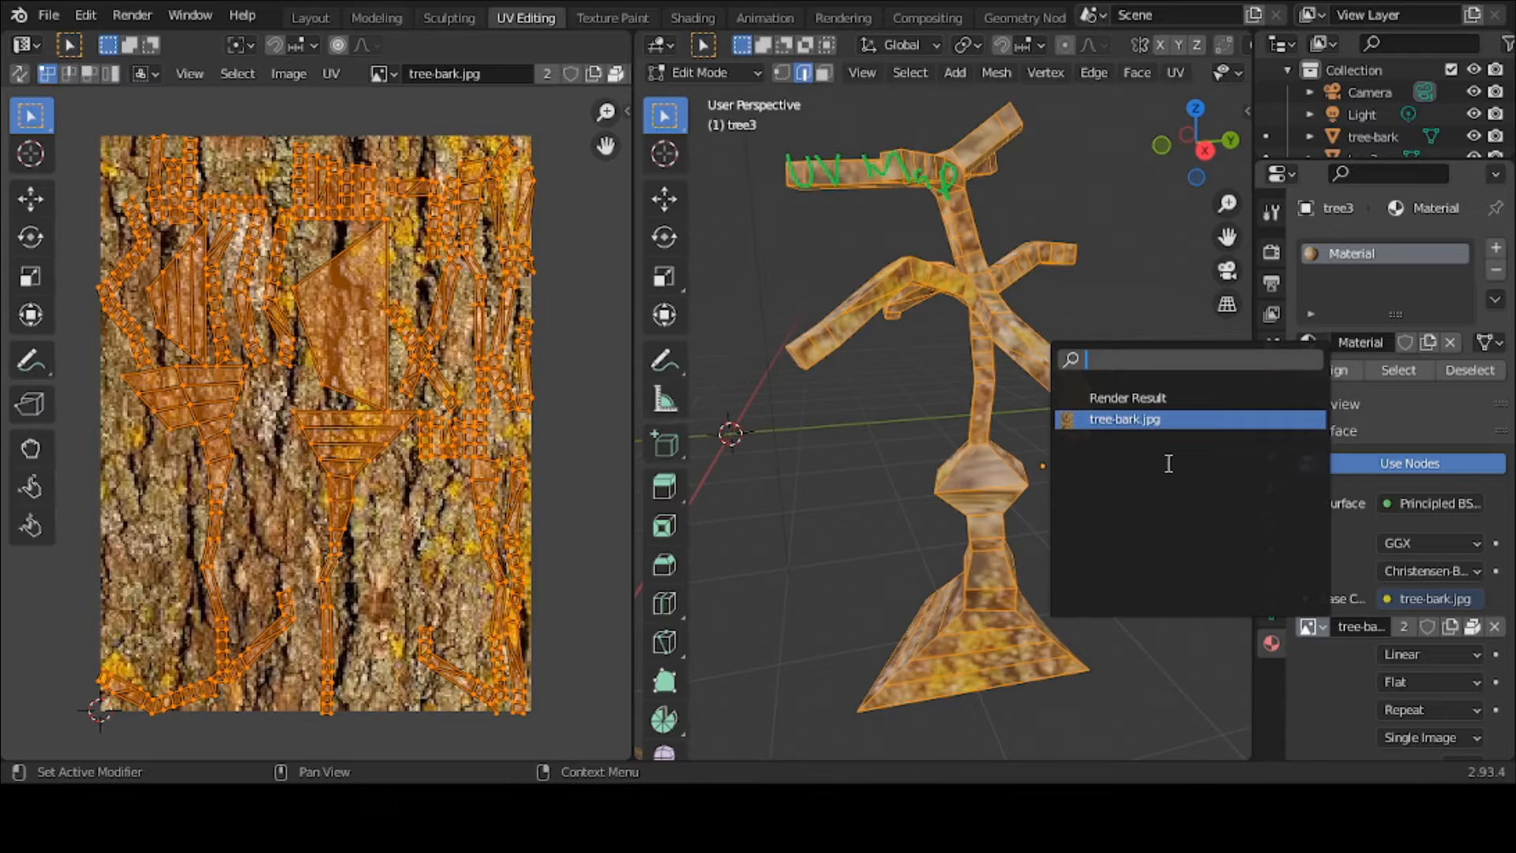
pyautogui.press('Escape')
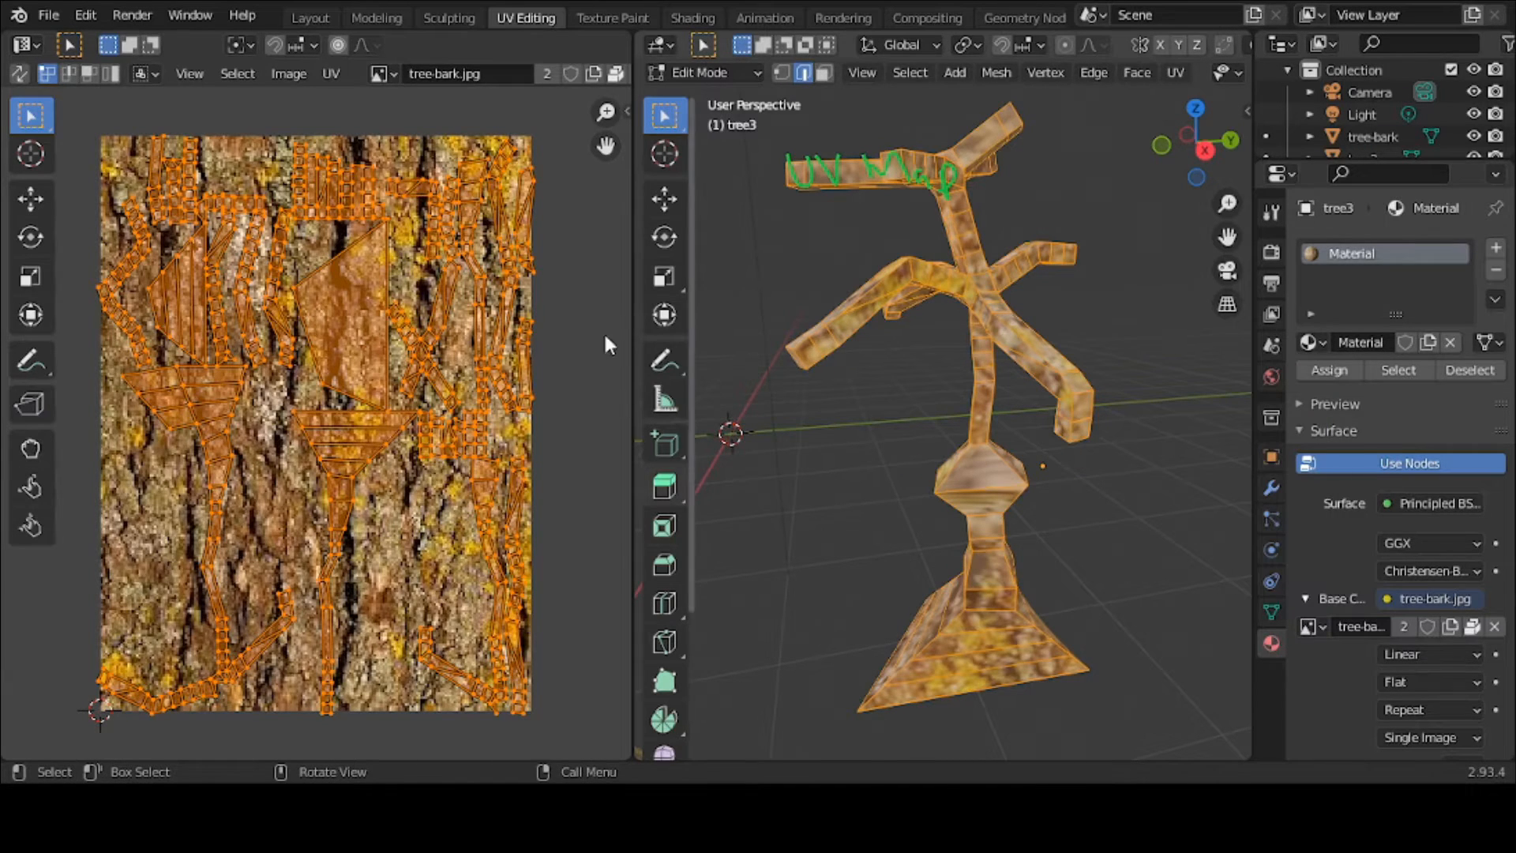
# - Inspect the material nodes of tree3 and tree2 in the Shading workspace, including tree2's Principled BSDF and Material Output nodes
pyautogui.click(675, 18)
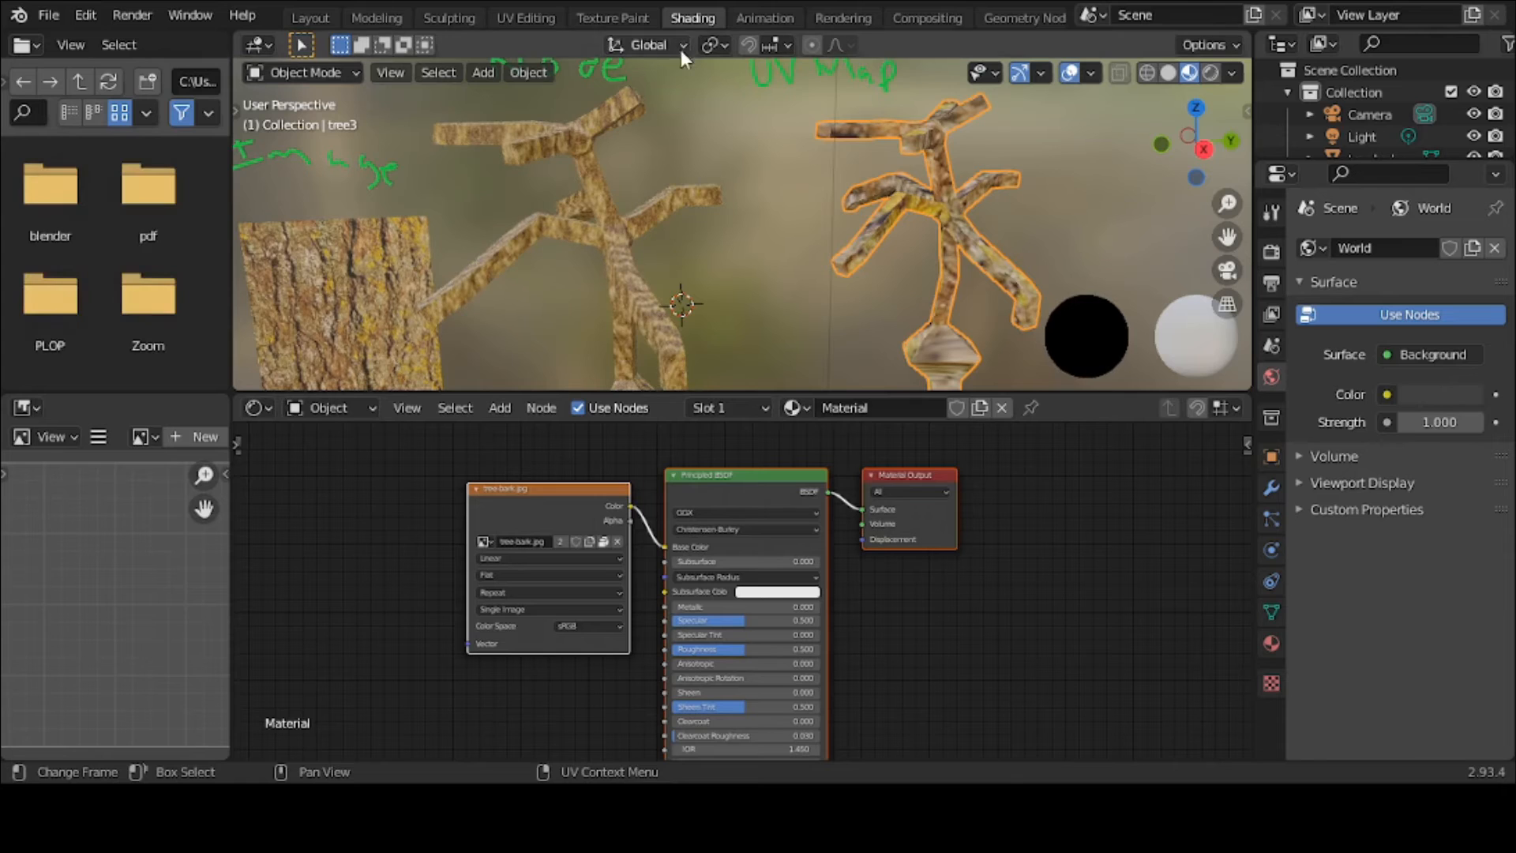
pyautogui.scroll(-1, 776, 466)
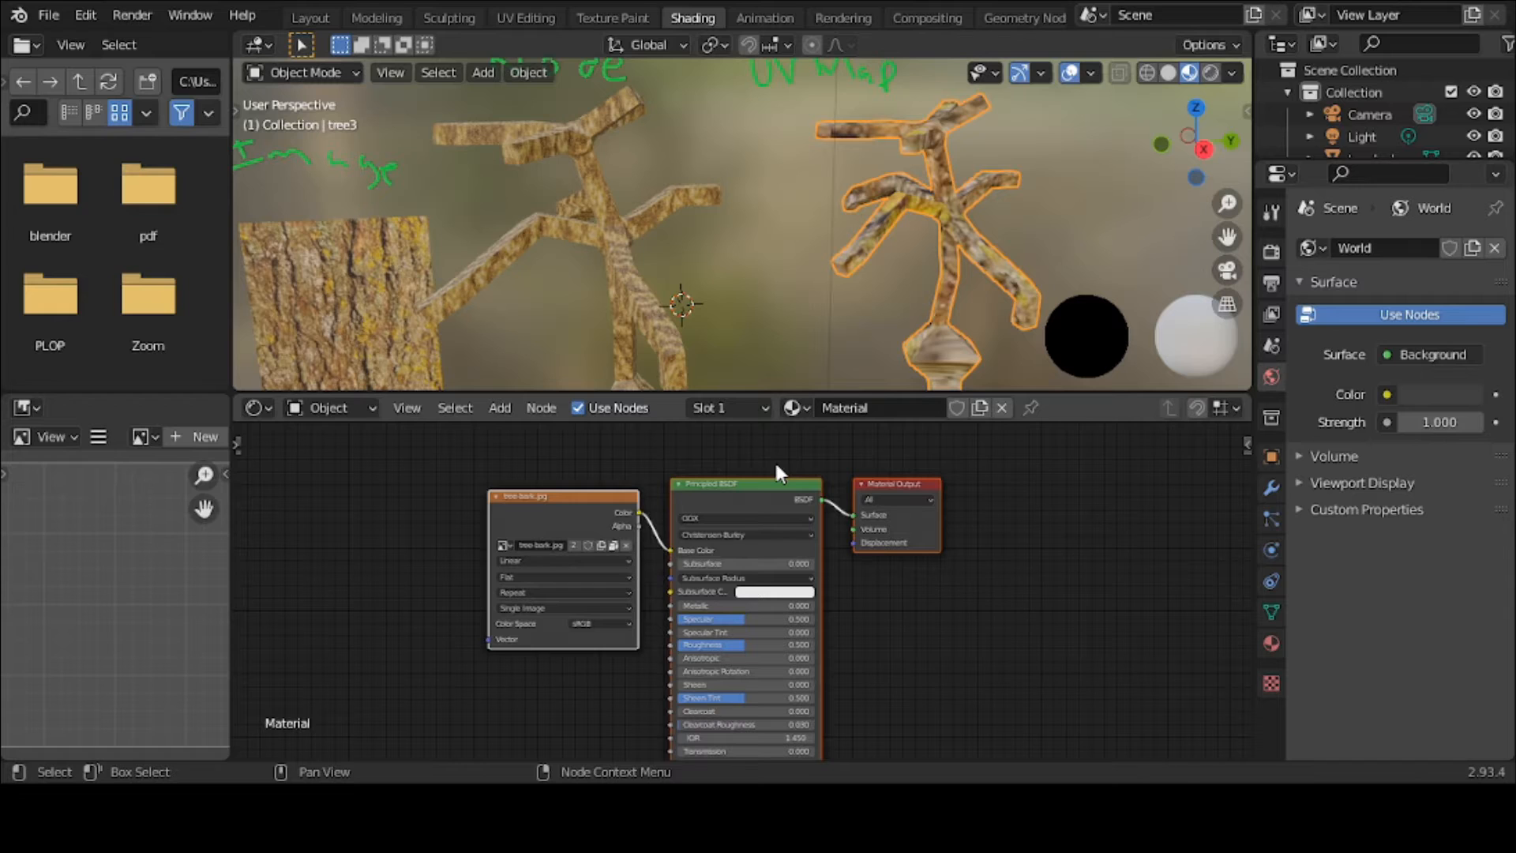
pyautogui.click(593, 150)
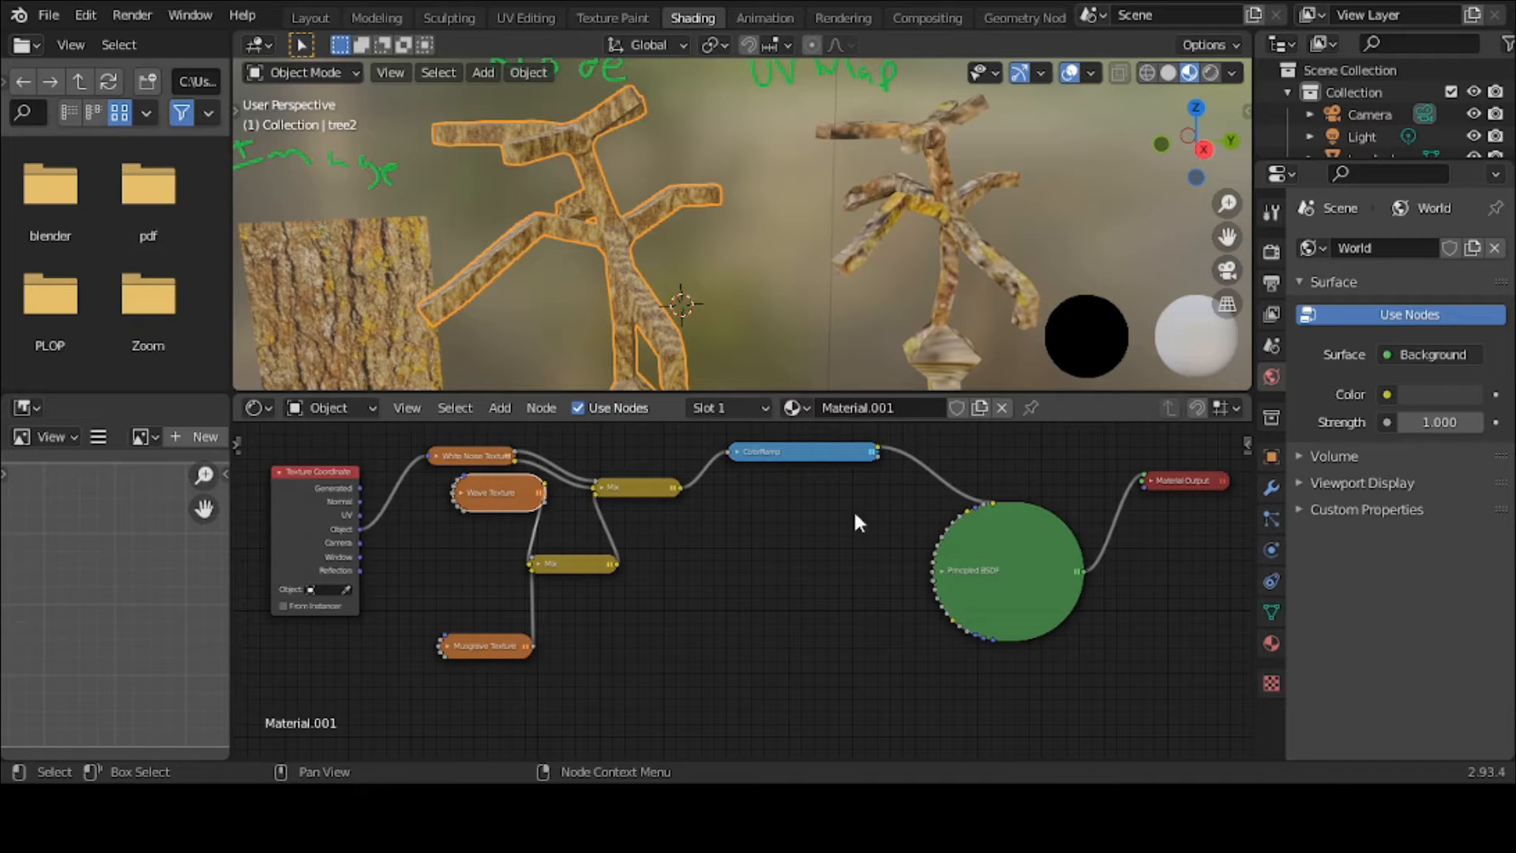
pyautogui.click(947, 570)
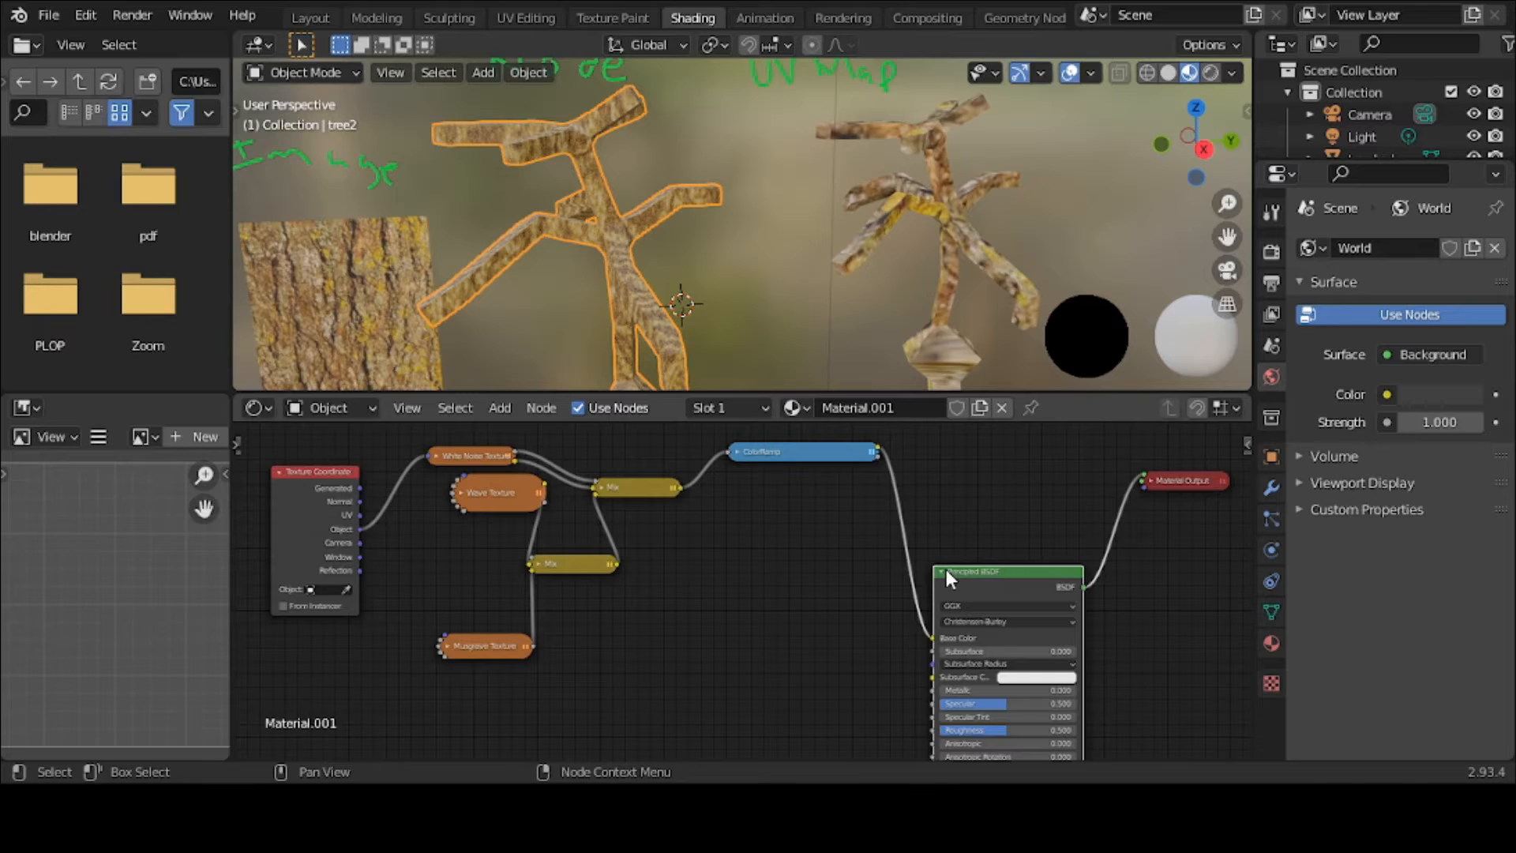
pyautogui.click(946, 570)
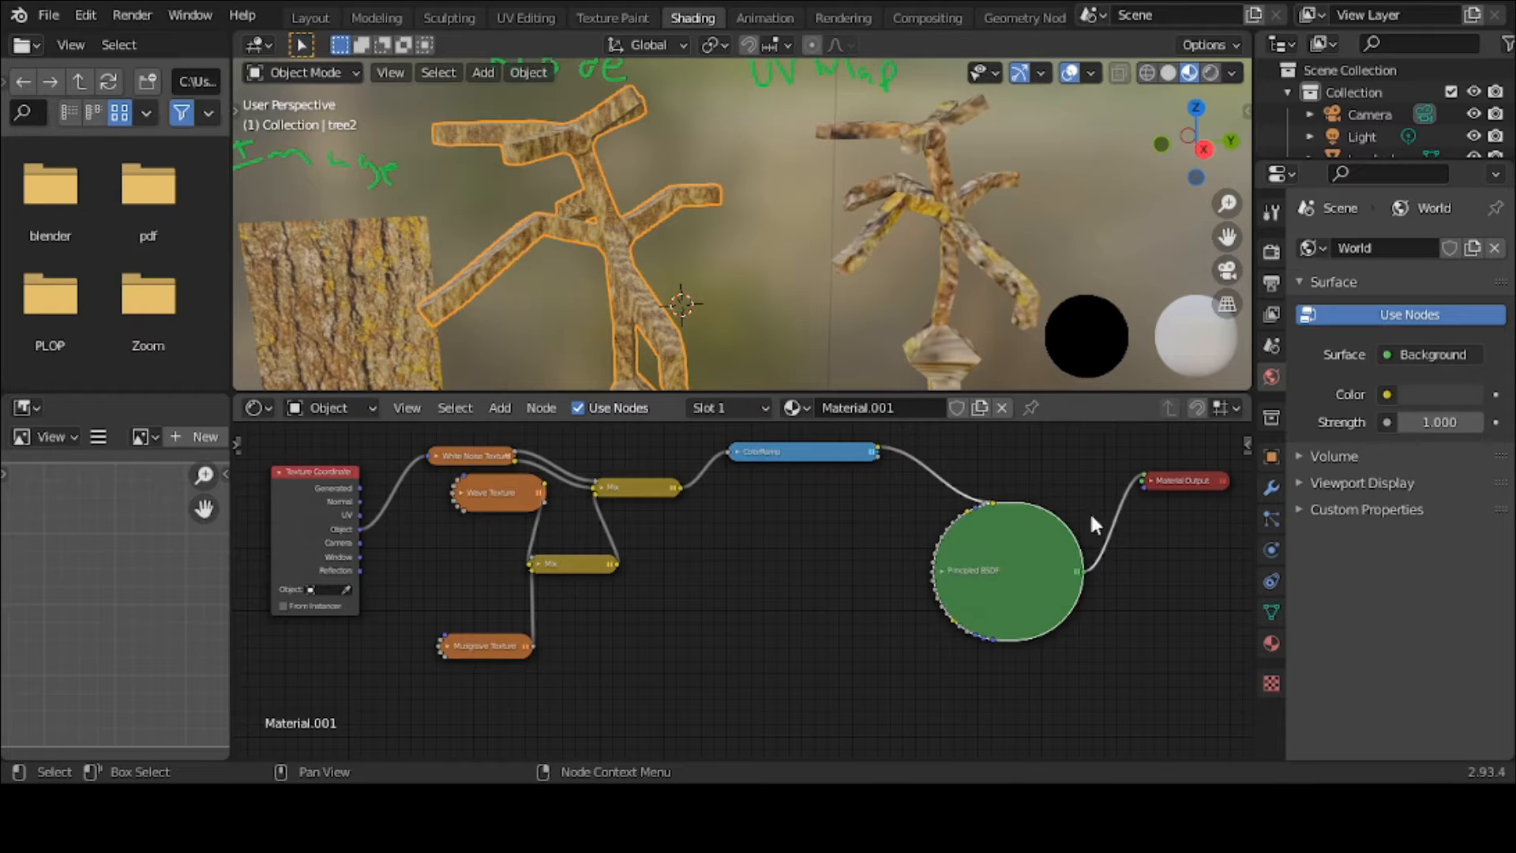
pyautogui.click(1145, 478)
pyautogui.click(1145, 478)
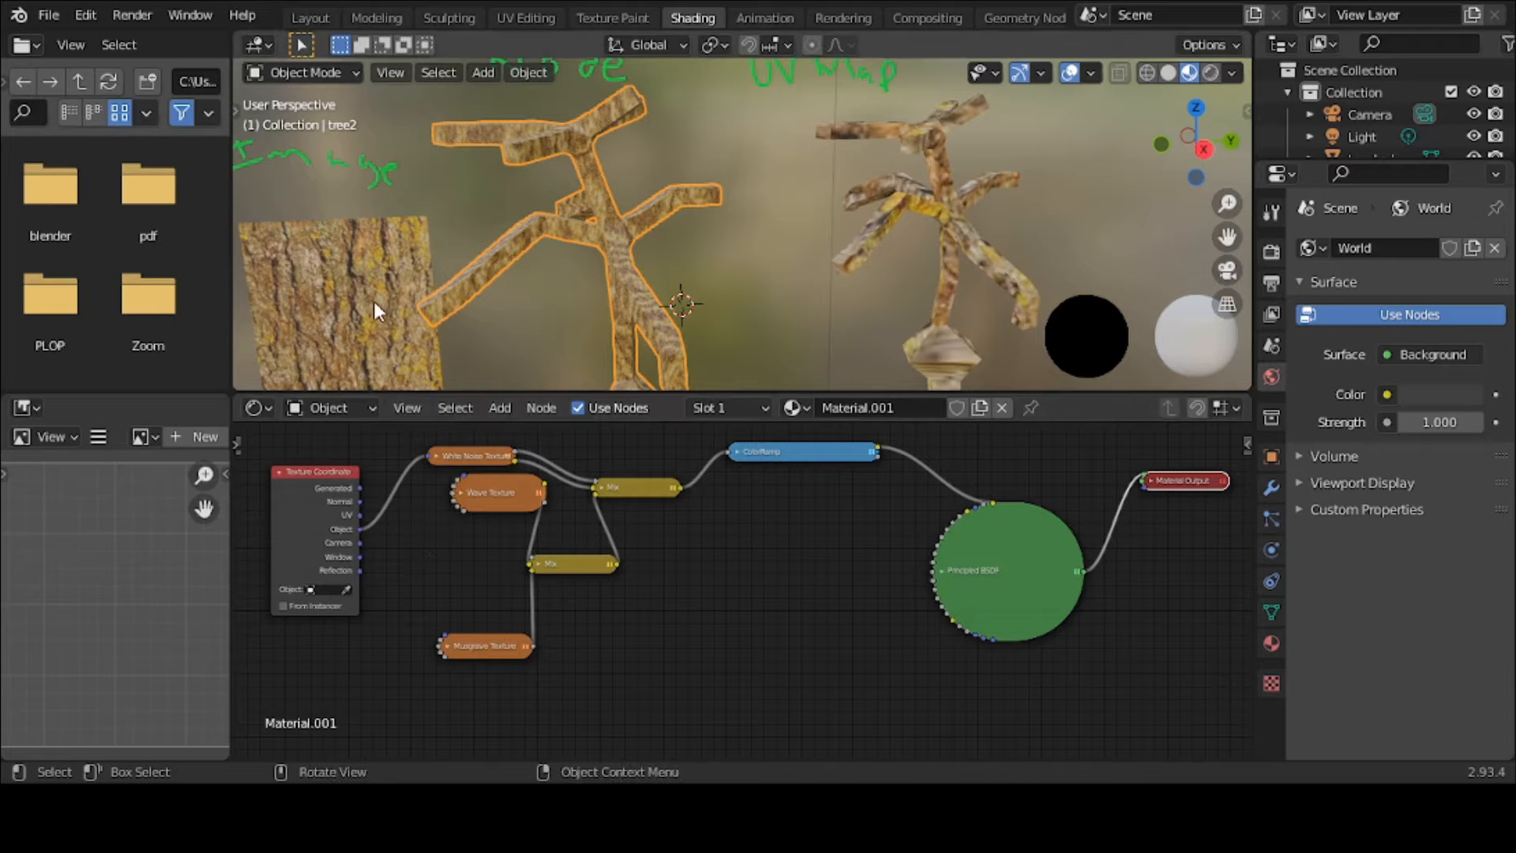
# - Return to the UV Editing workspace, make tree3 the selected object and put it in Edit Mode
pyautogui.click(507, 17)
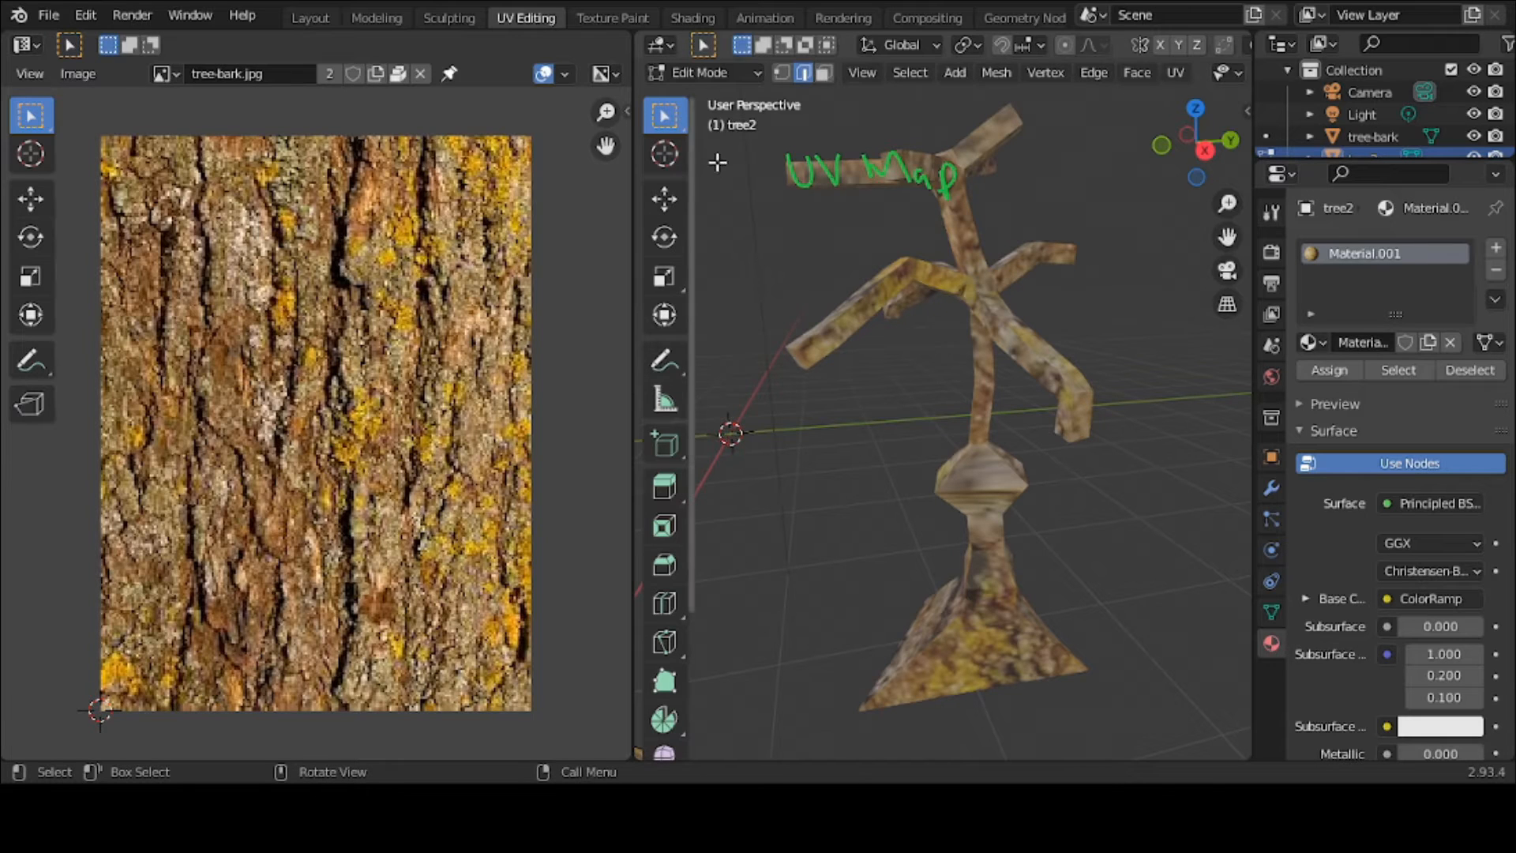
pyautogui.click(719, 78)
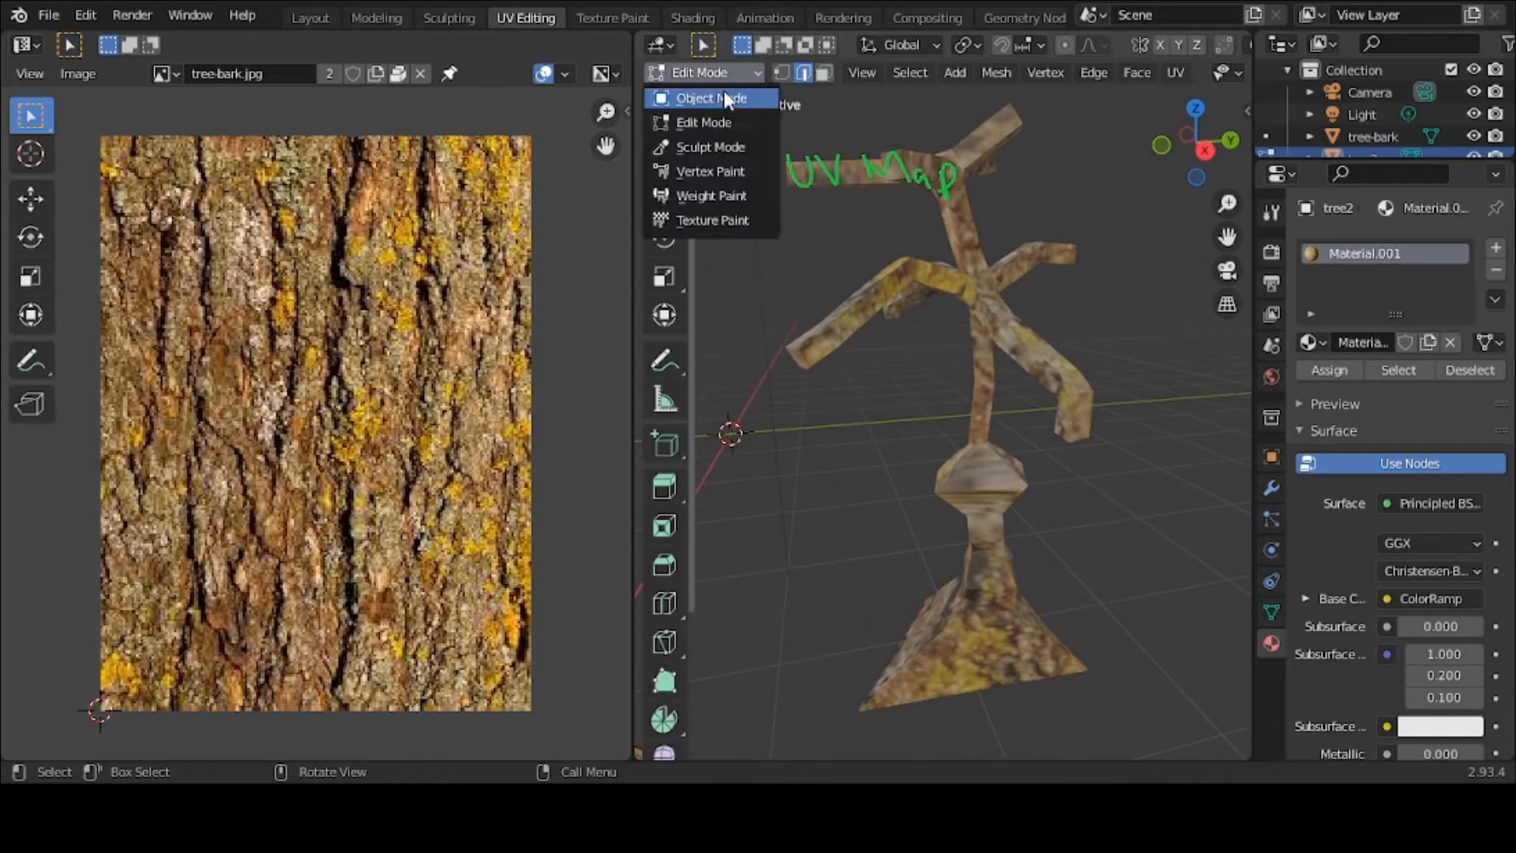
pyautogui.click(723, 93)
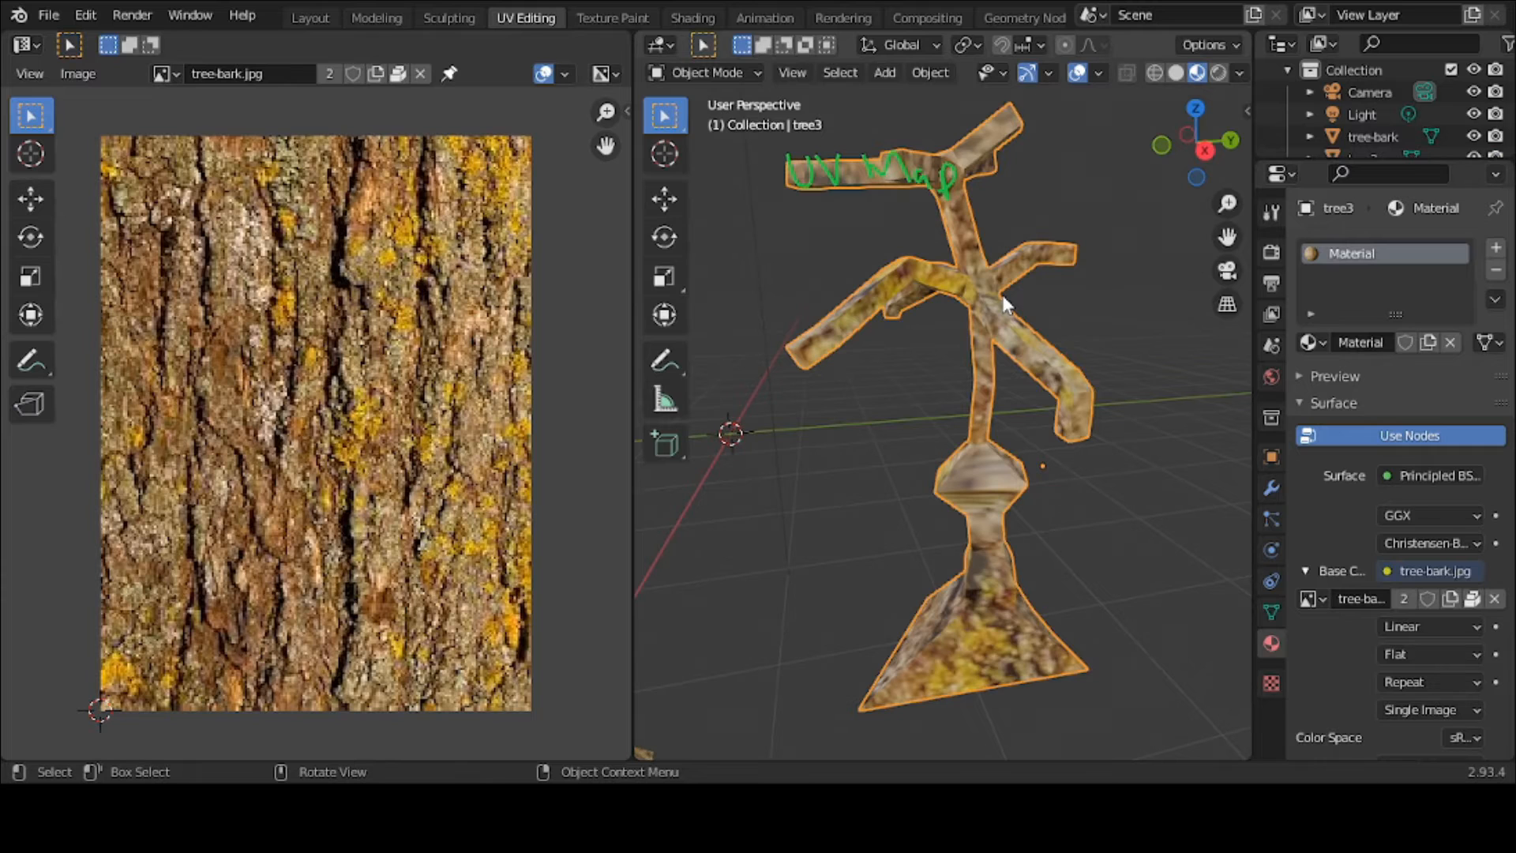
pyautogui.click(708, 70)
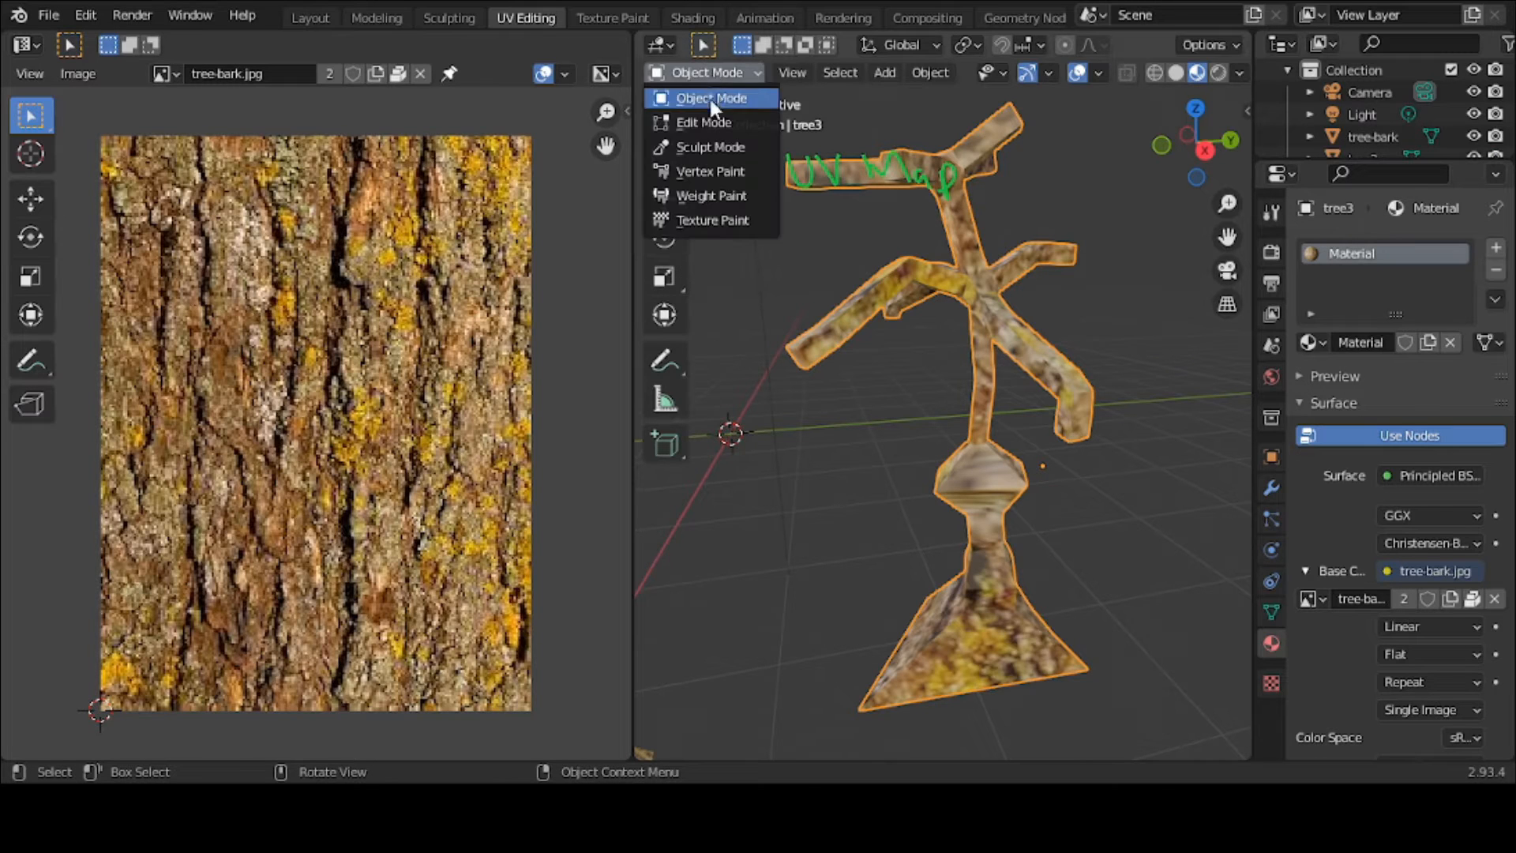
pyautogui.click(712, 122)
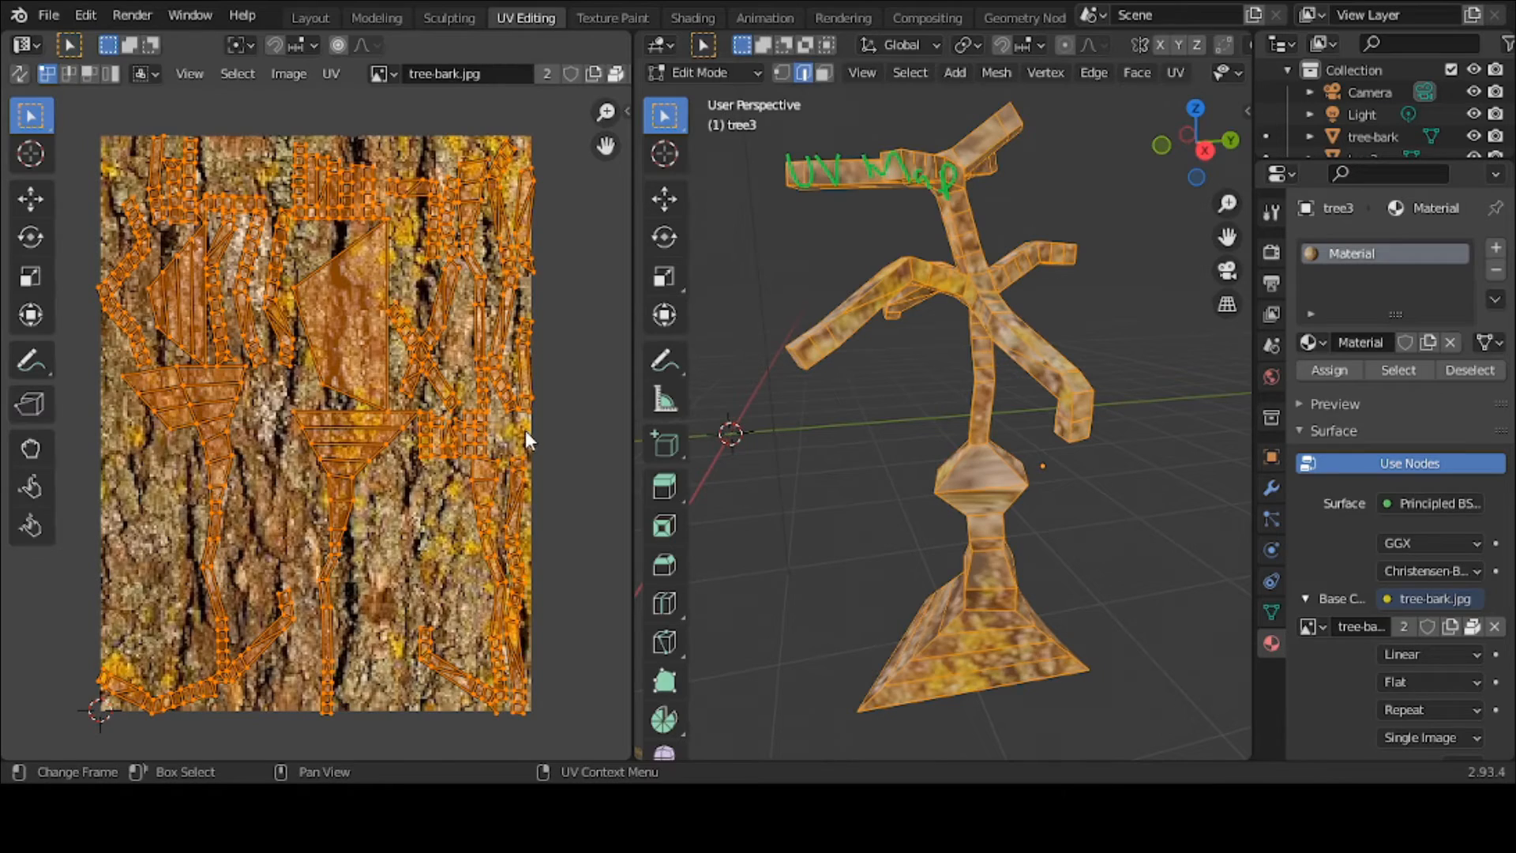
# - Try scaling all of tree3's UVs to about 0.61 and rotating them about -13.5°
pyautogui.press('s')
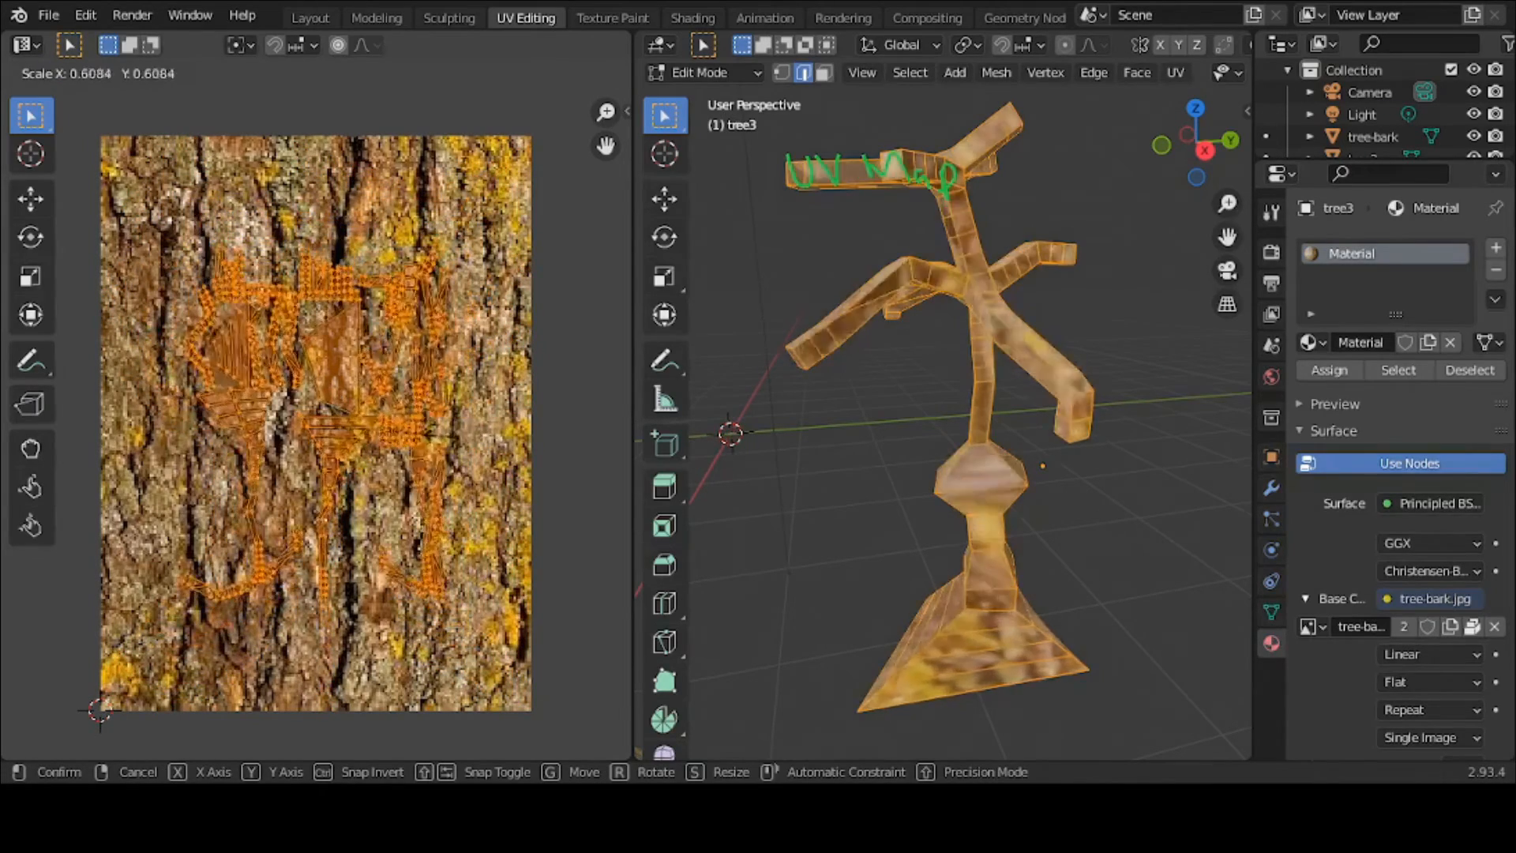
pyautogui.click(433, 430)
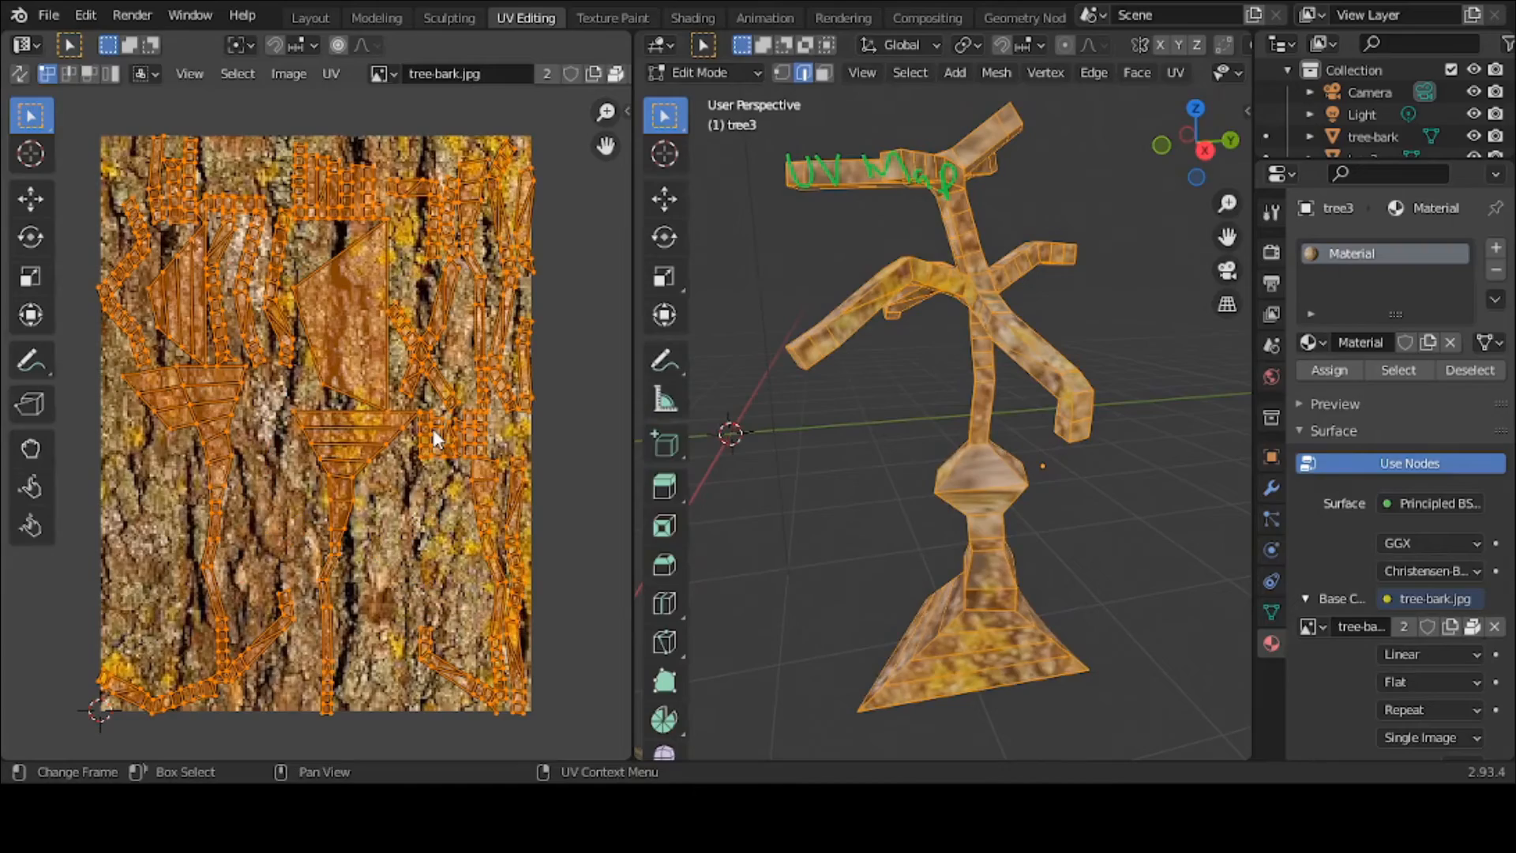
pyautogui.press('r')
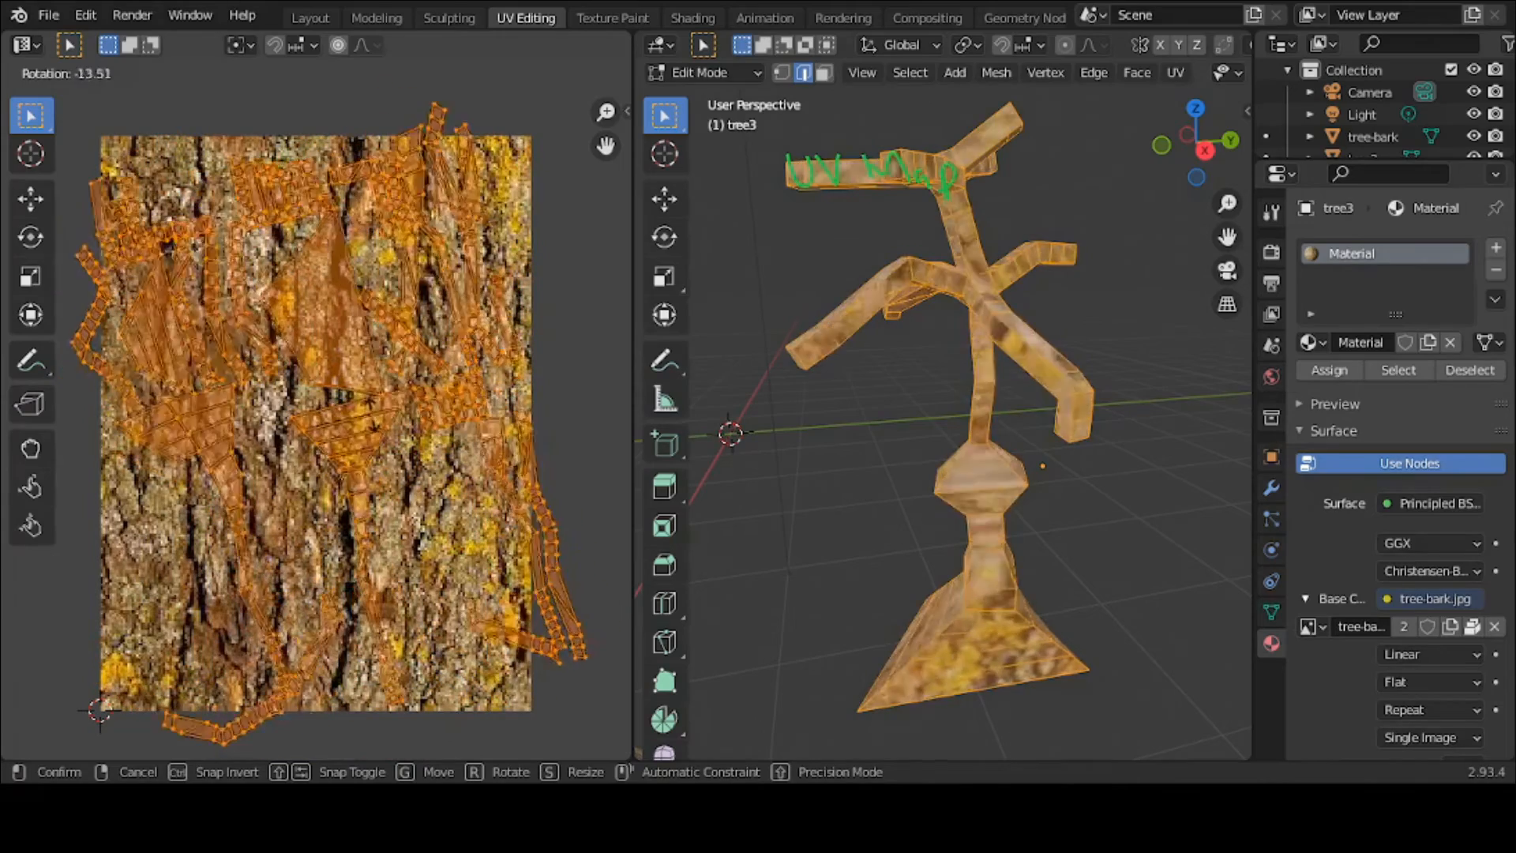
pyautogui.press('Escape')
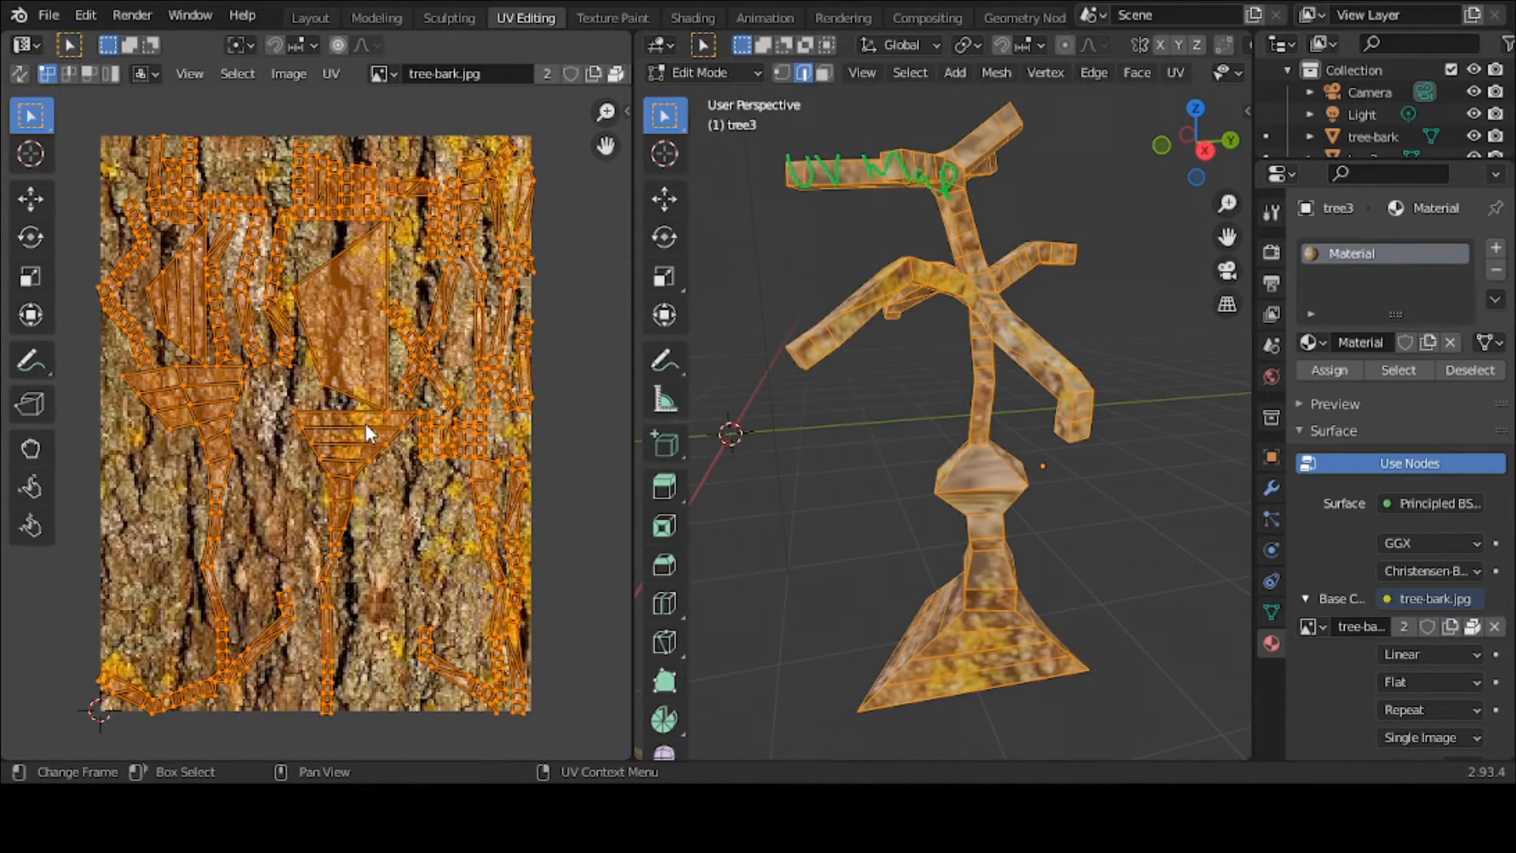
# - Return tree3 to Object Mode in the UV Editing workspace
pyautogui.click(707, 72)
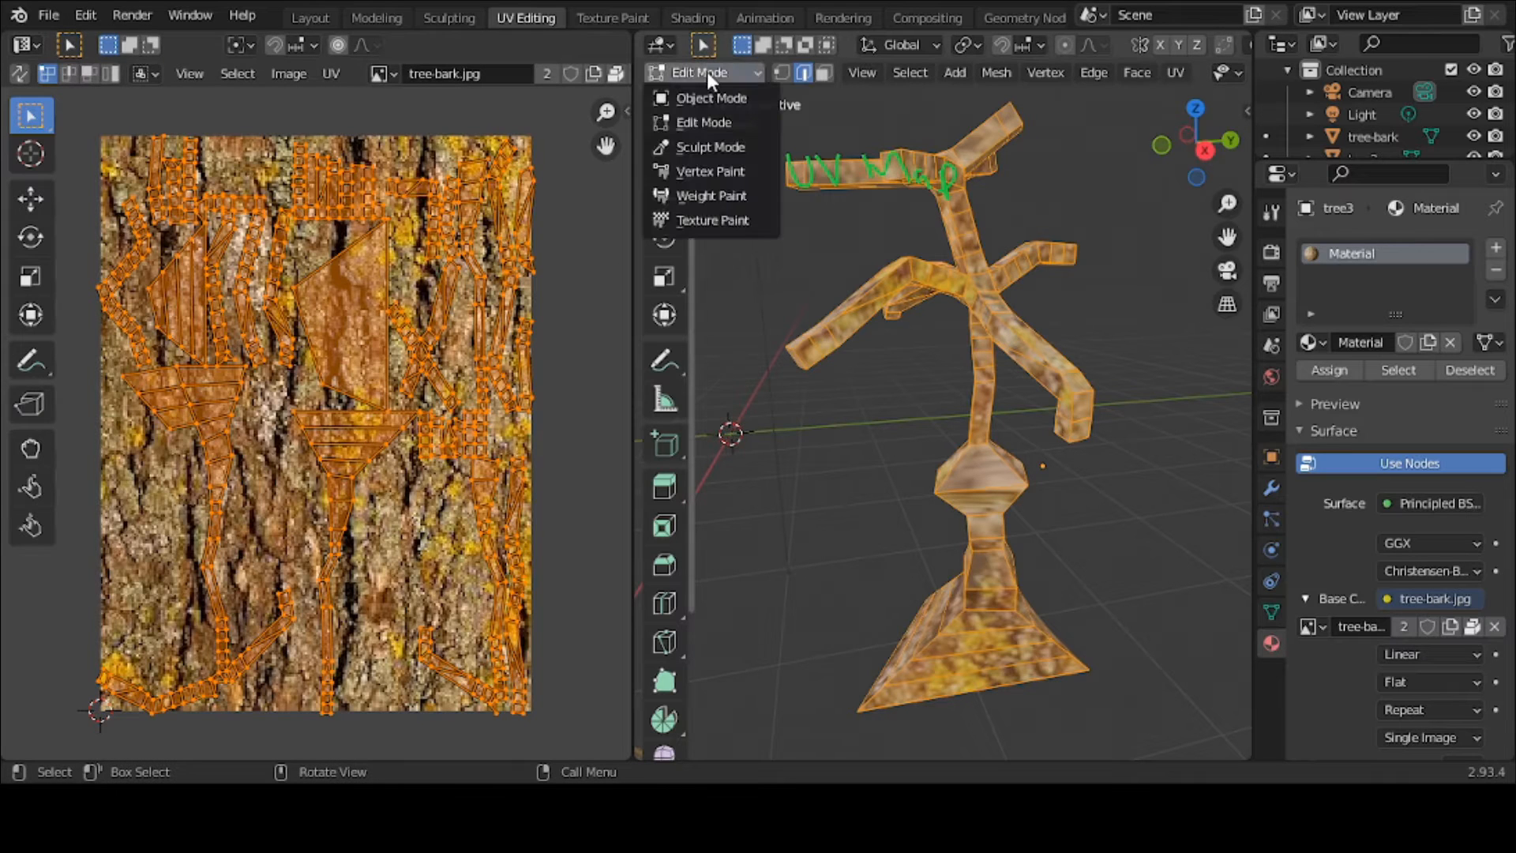
pyautogui.click(715, 98)
pyautogui.scroll(-2, 802, 200)
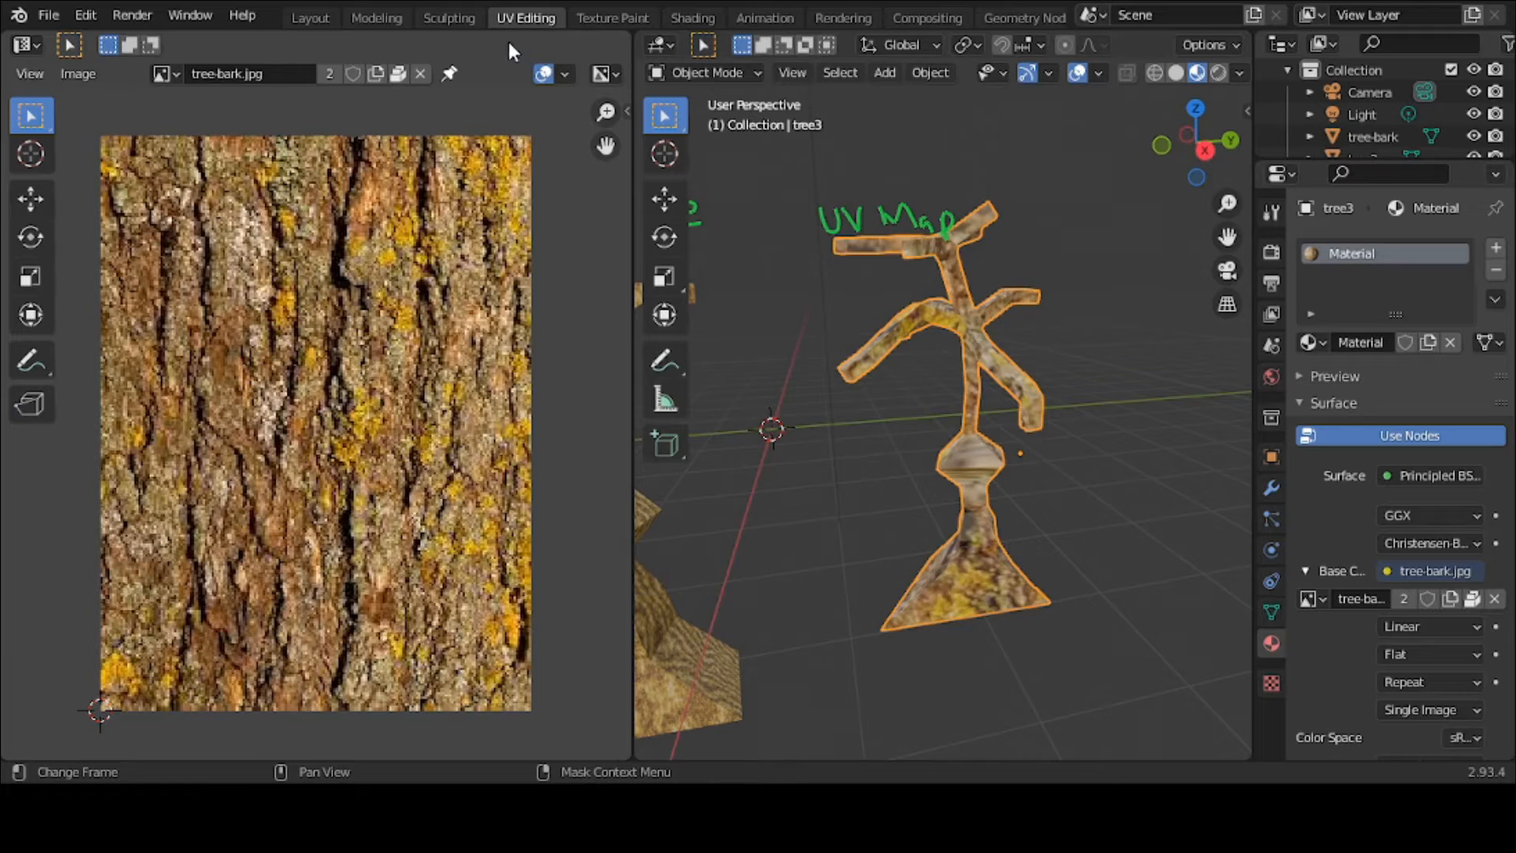
# - Select tree2 in the Layout workspace and bring up its material nodes in the Shading workspace
pyautogui.click(321, 17)
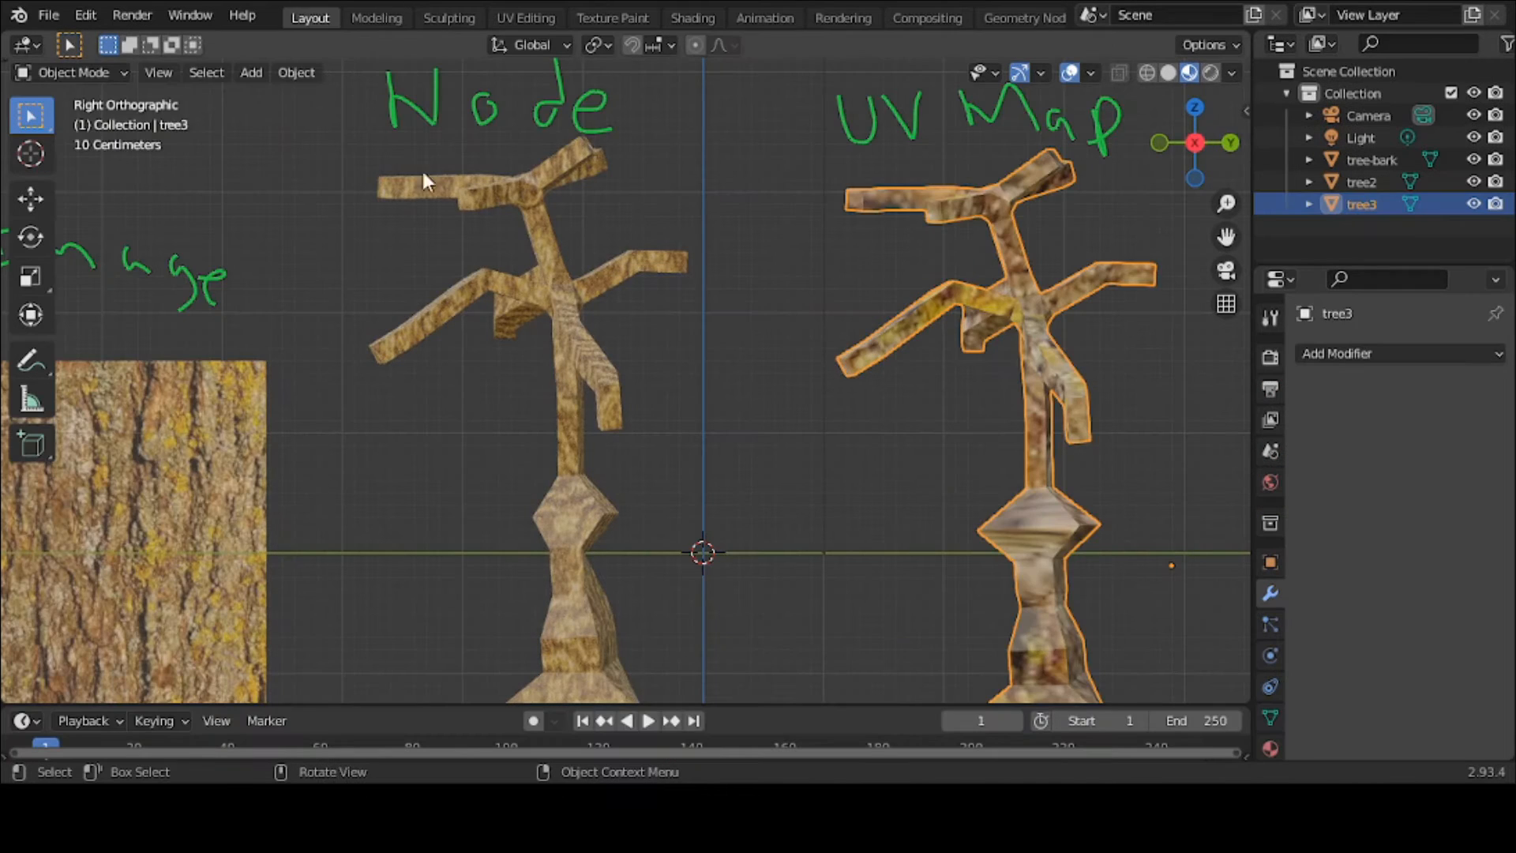
pyautogui.click(531, 270)
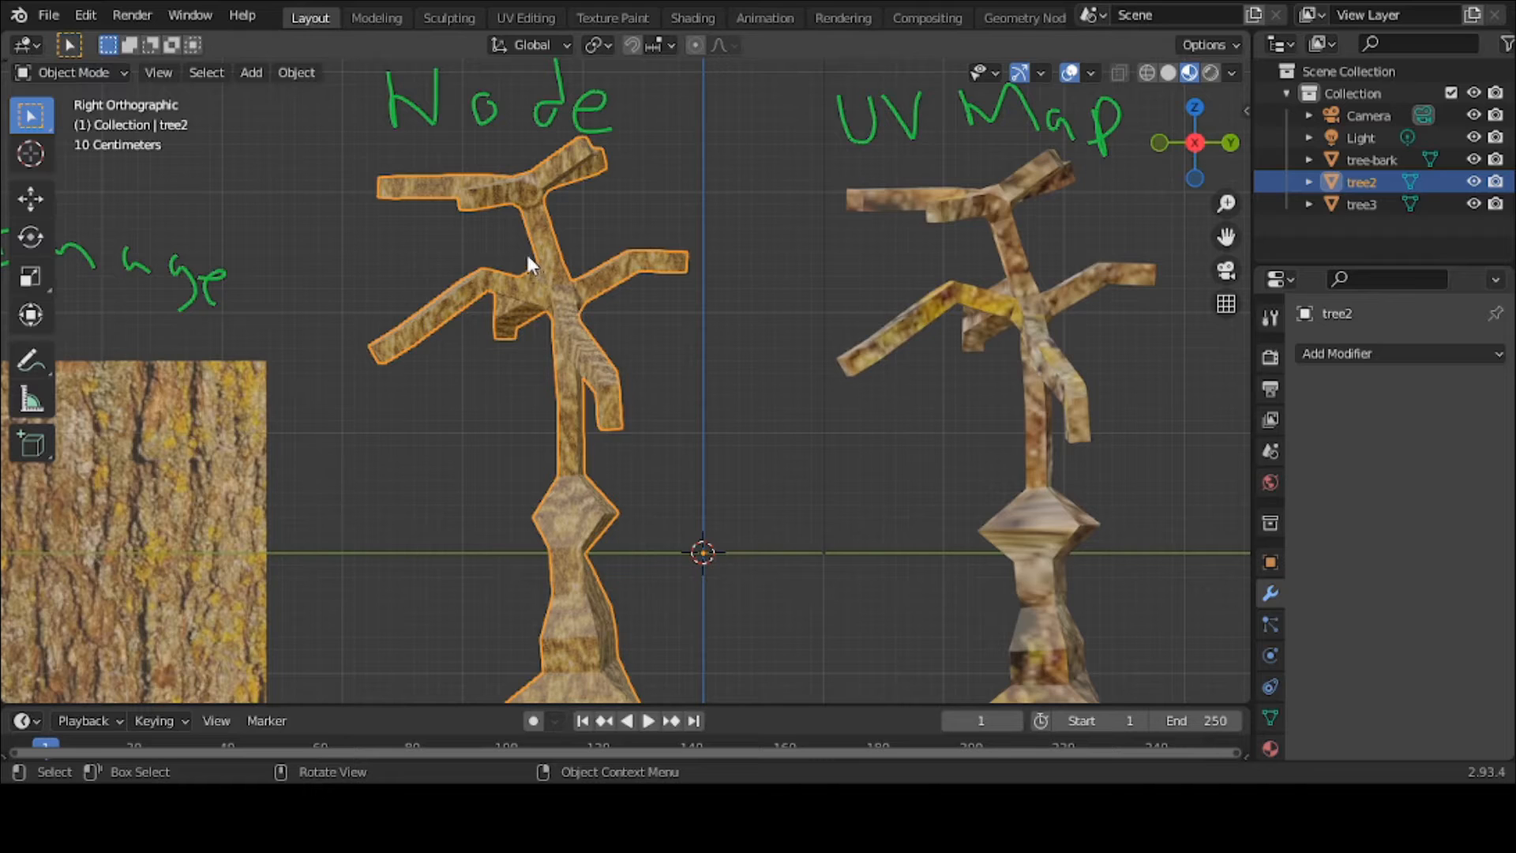
pyautogui.click(681, 16)
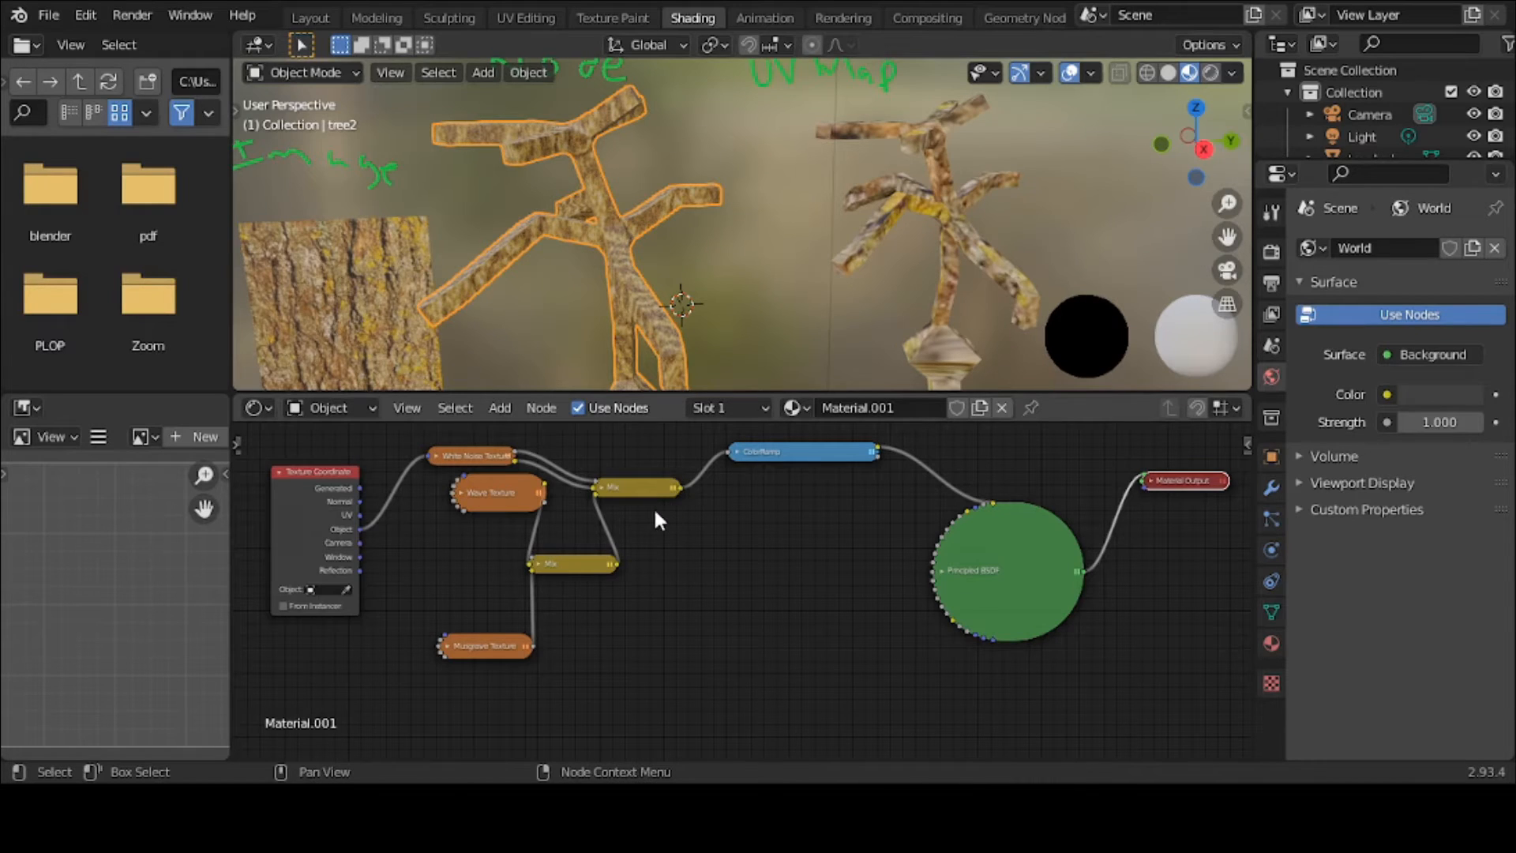
# - Spread out tree2's lower Mix, Wave Texture and ColorRamp nodes so their connections are easier to follow
pyautogui.moveTo(585, 562); pyautogui.dragTo(665, 564)
pyautogui.moveTo(503, 486); pyautogui.dragTo(440, 513)
pyautogui.moveTo(651, 562); pyautogui.dragTo(627, 579)
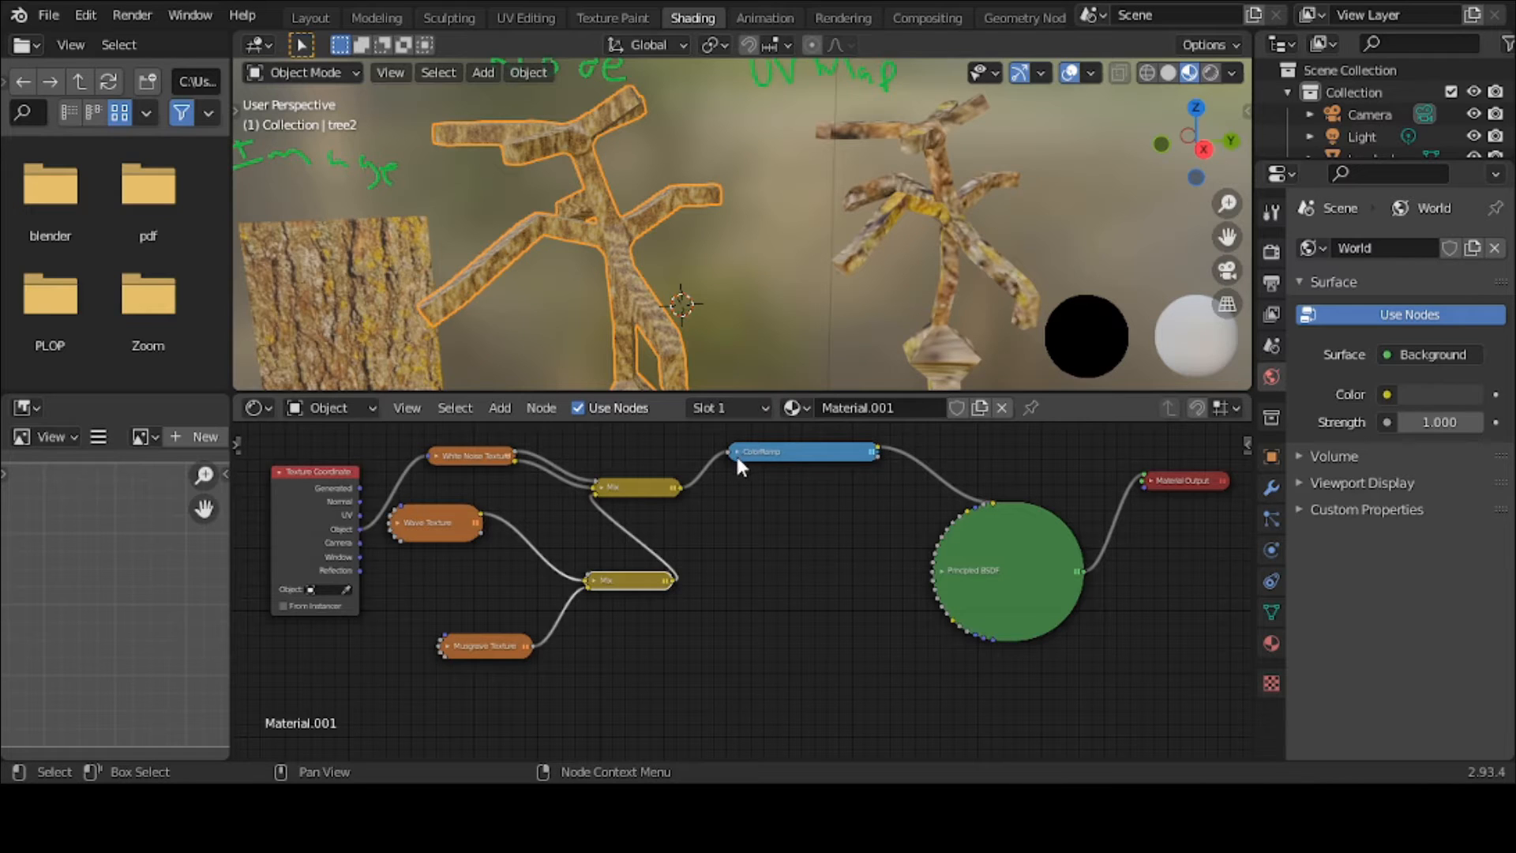
pyautogui.moveTo(790, 452); pyautogui.dragTo(811, 536)
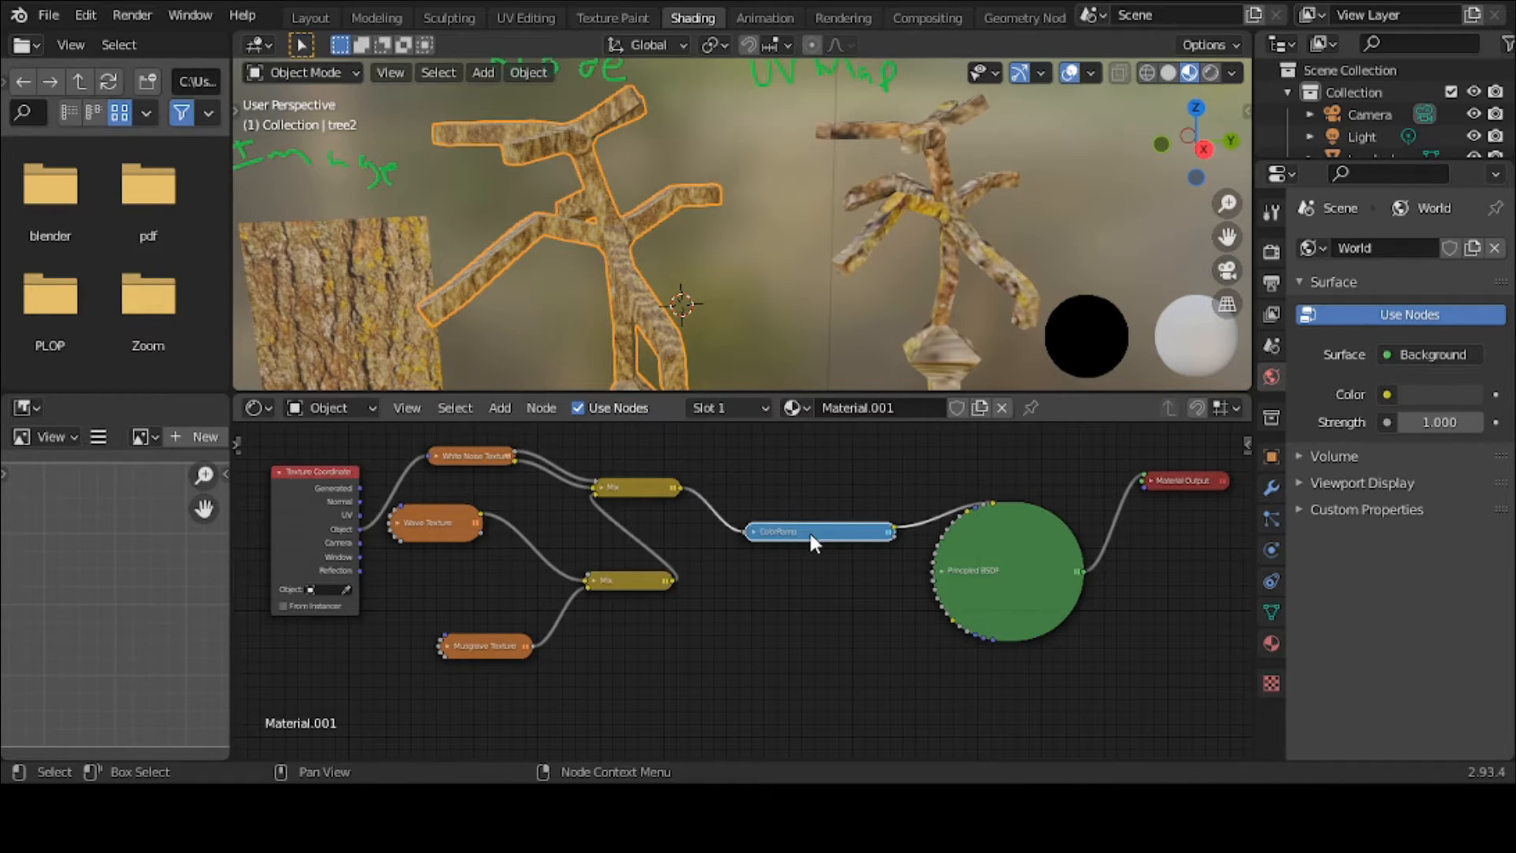
# - Expand the ColorRamp node and recolor its last stop, at position 1.000, to violet-blue
pyautogui.click(751, 532)
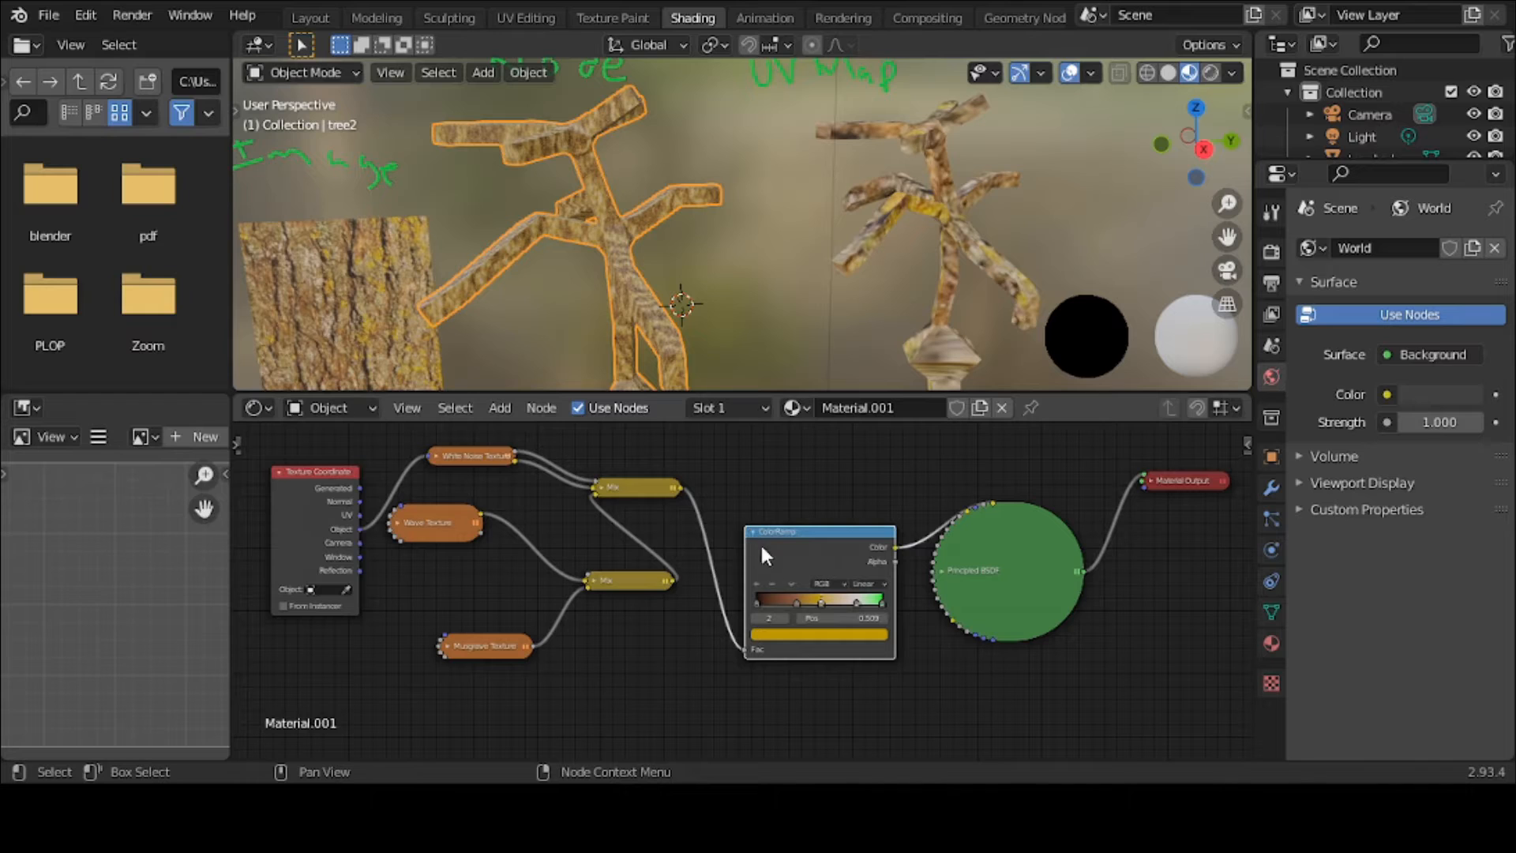
pyautogui.click(882, 600)
pyautogui.click(873, 634)
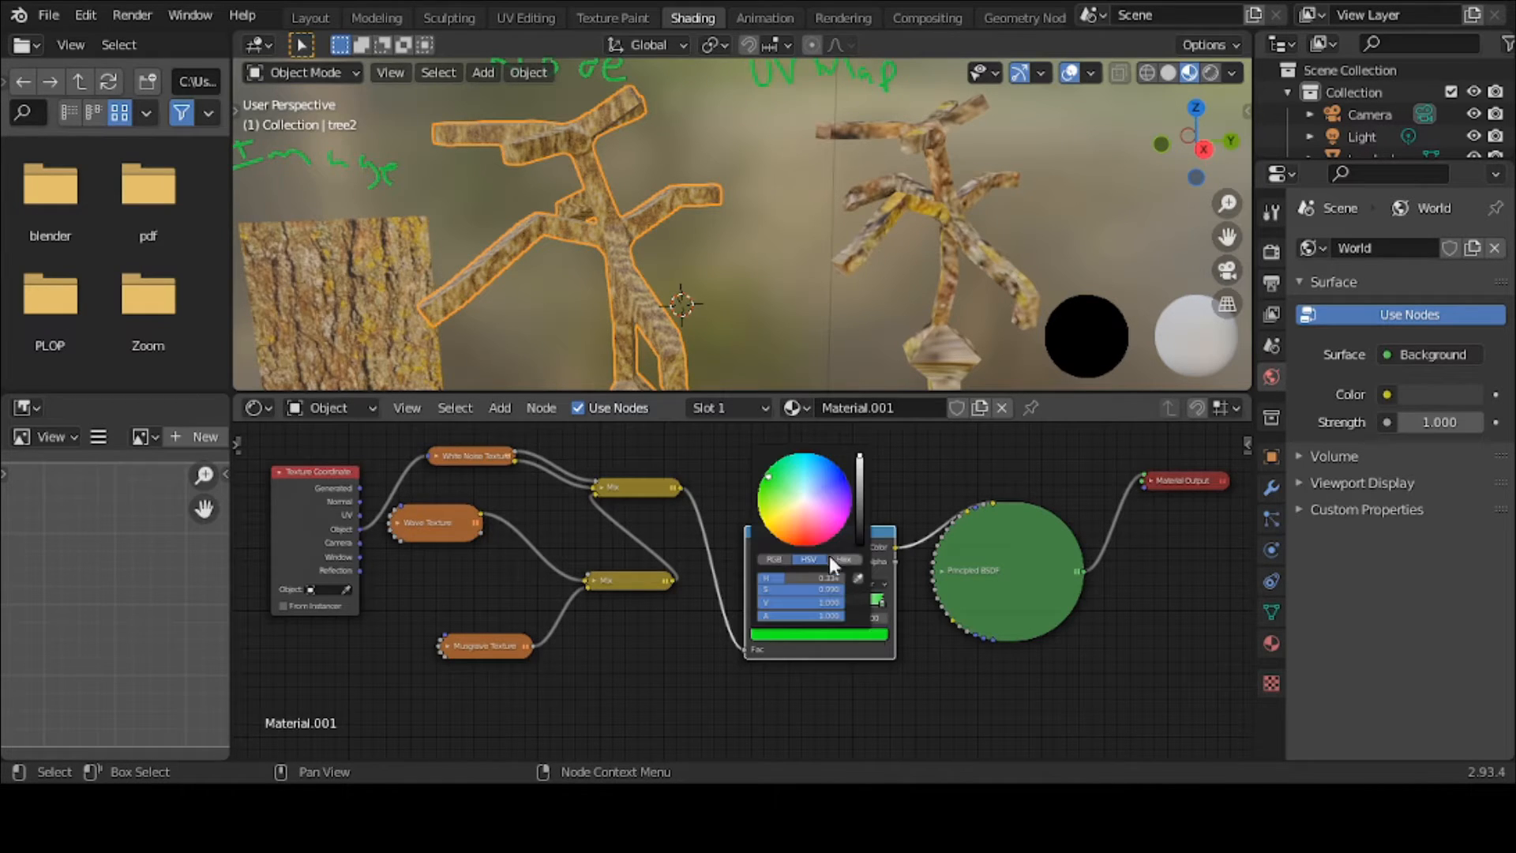
pyautogui.click(831, 483)
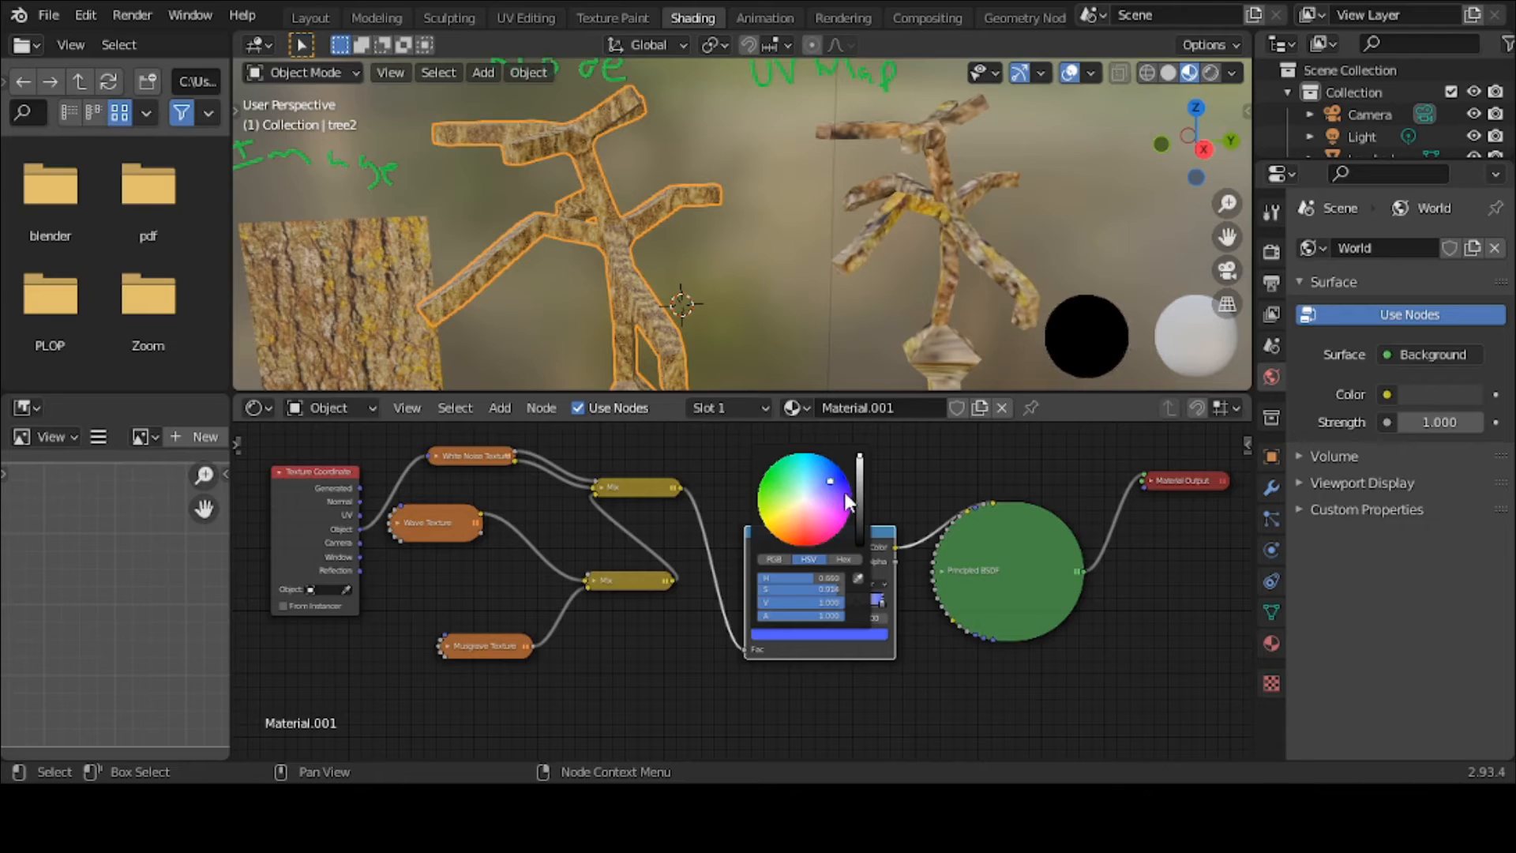
pyautogui.click(844, 489)
# - Try recoloring ColorRamp stop 3 to red and darkening stop 2 to black
pyautogui.click(856, 602)
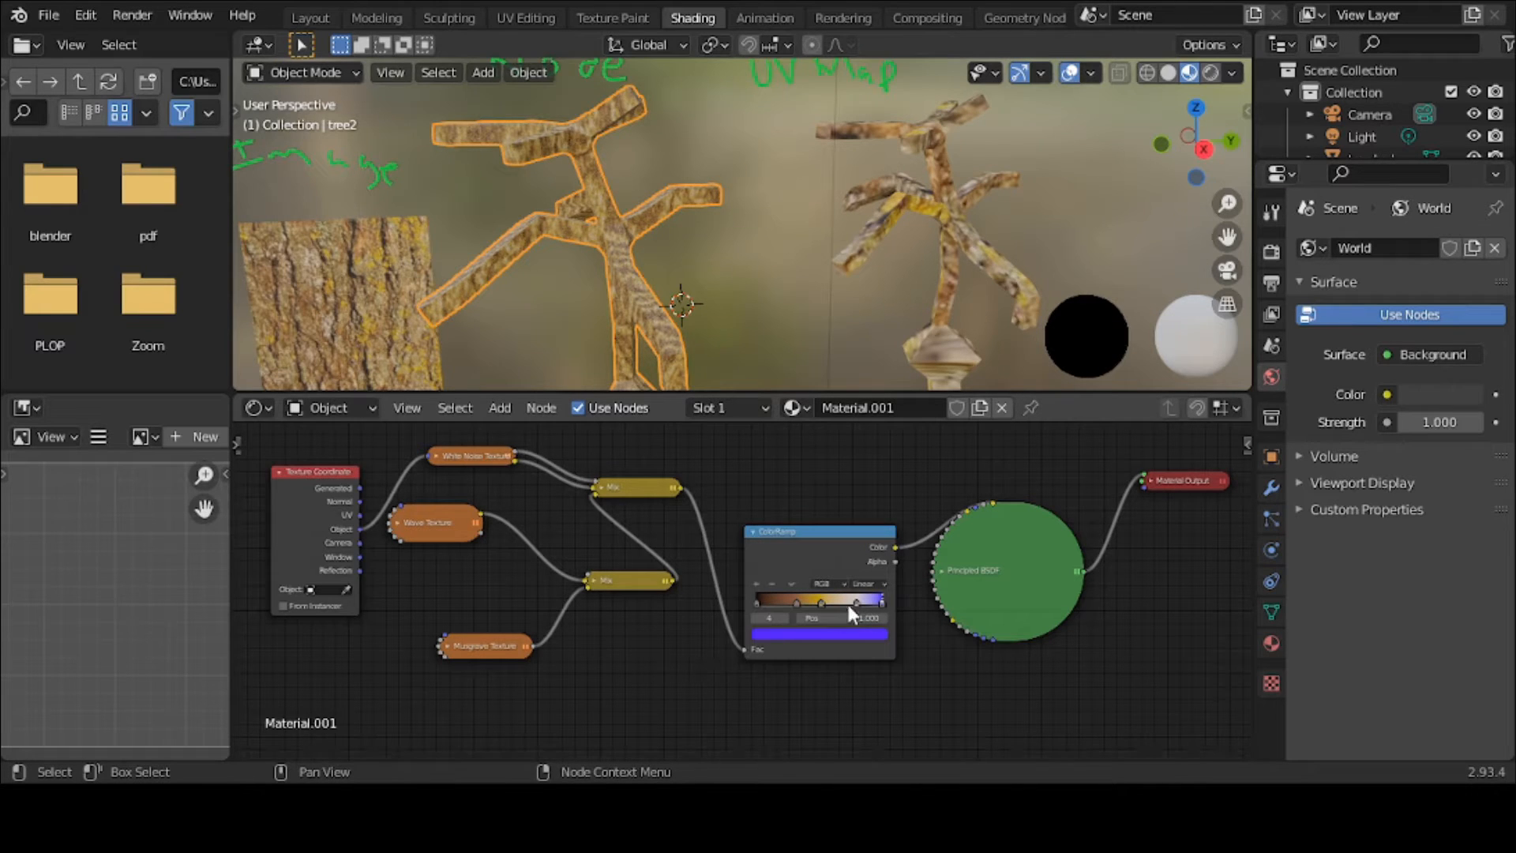
pyautogui.click(852, 636)
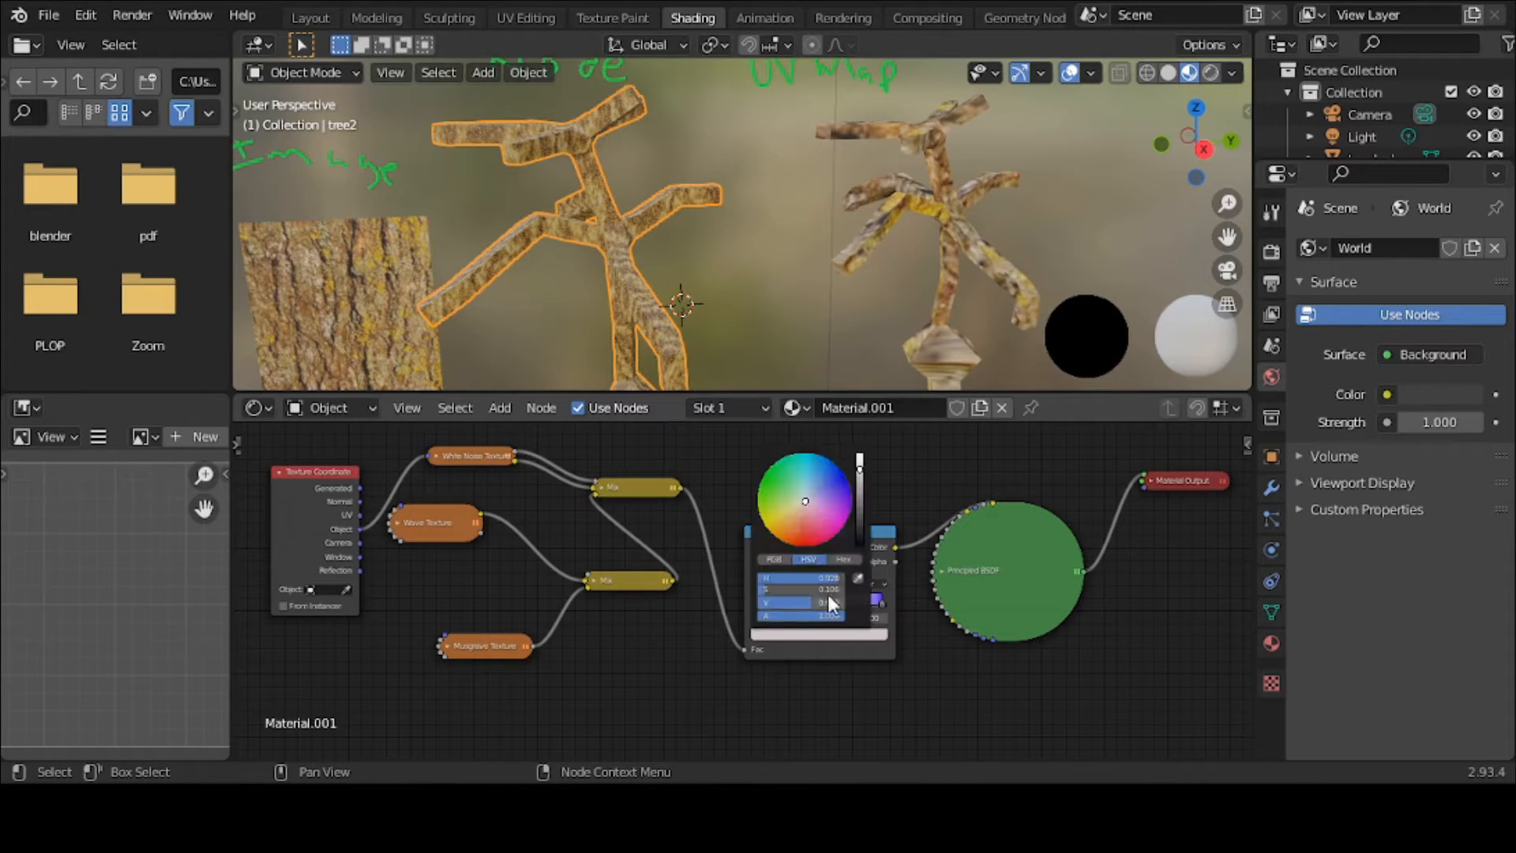
pyautogui.click(805, 532)
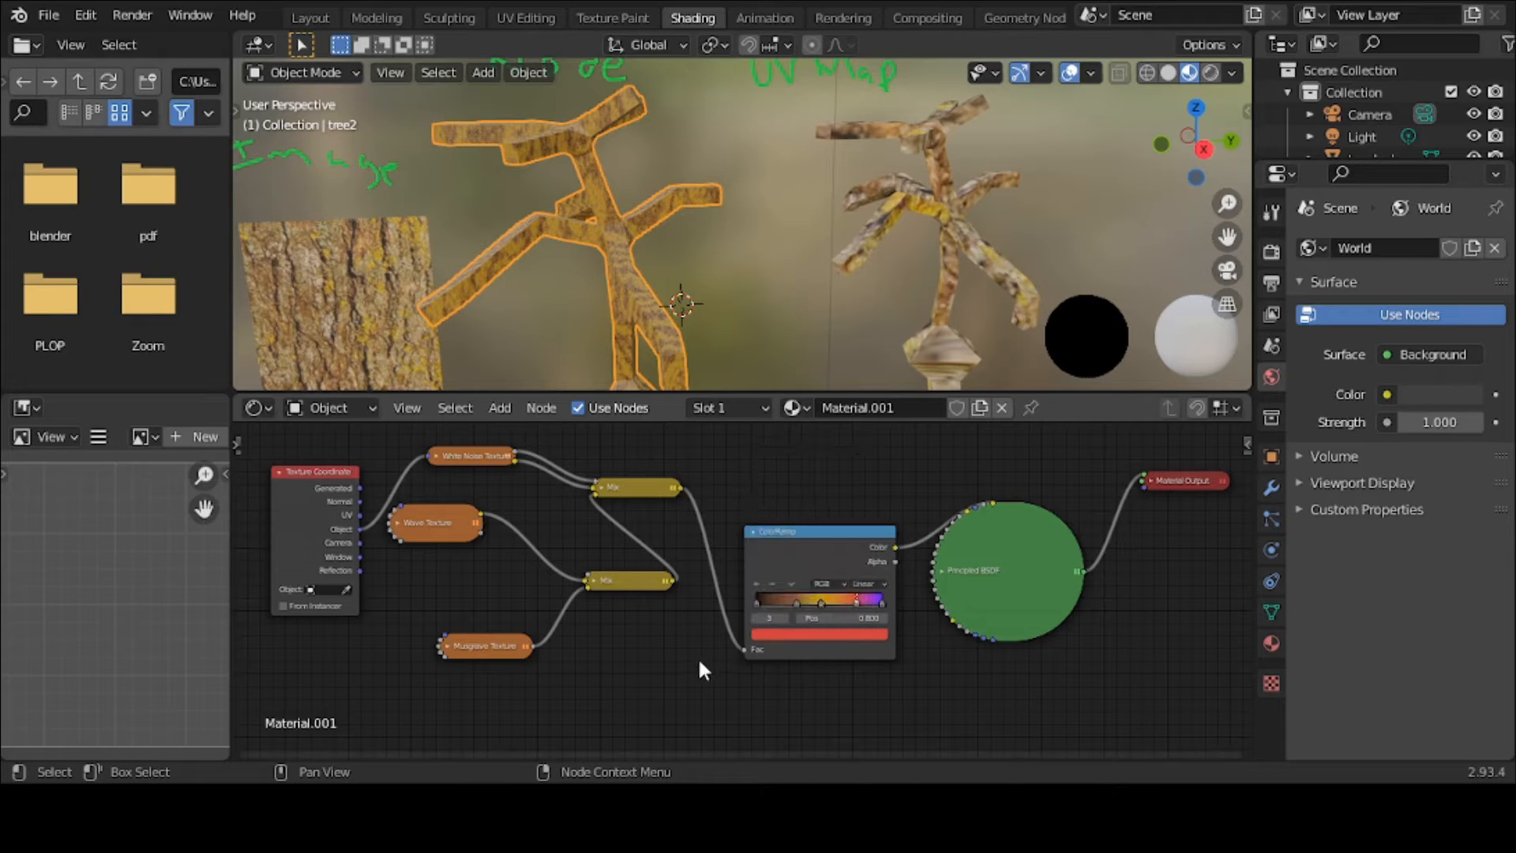
pyautogui.click(818, 599)
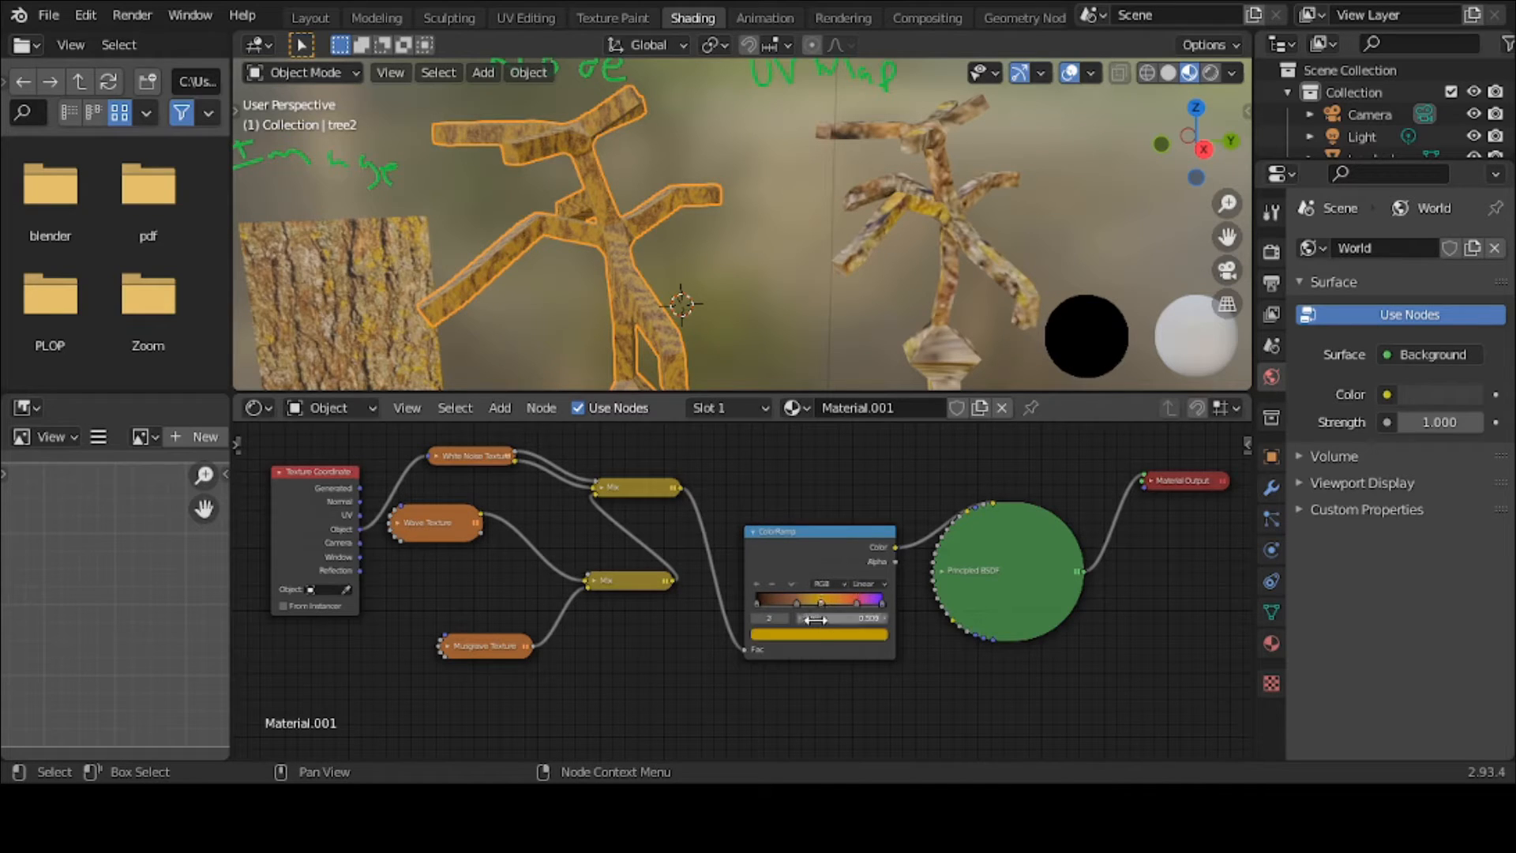
pyautogui.click(812, 633)
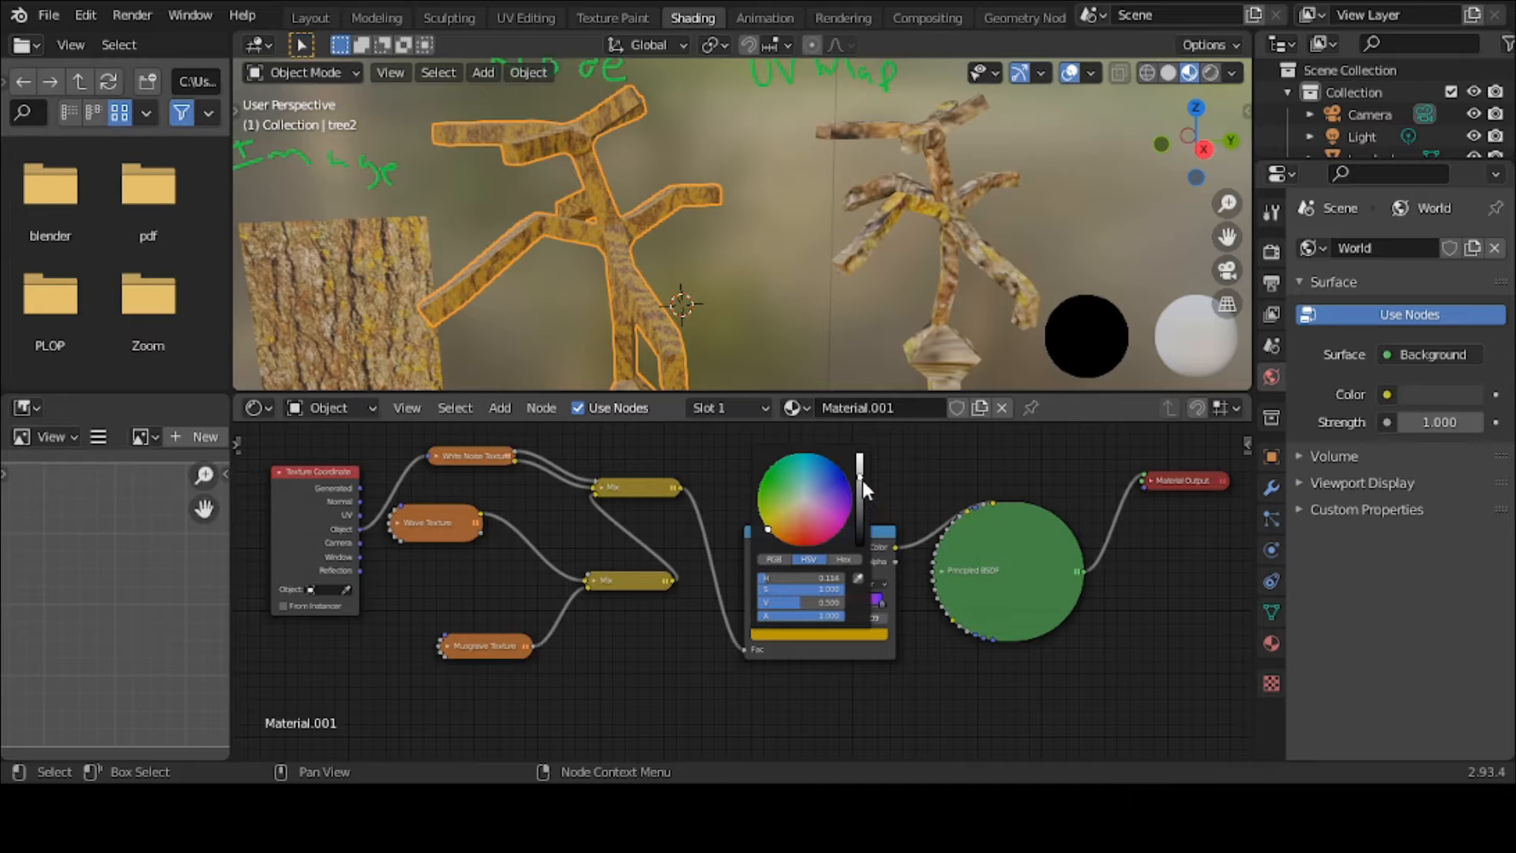
pyautogui.moveTo(862, 480); pyautogui.dragTo(859, 542)
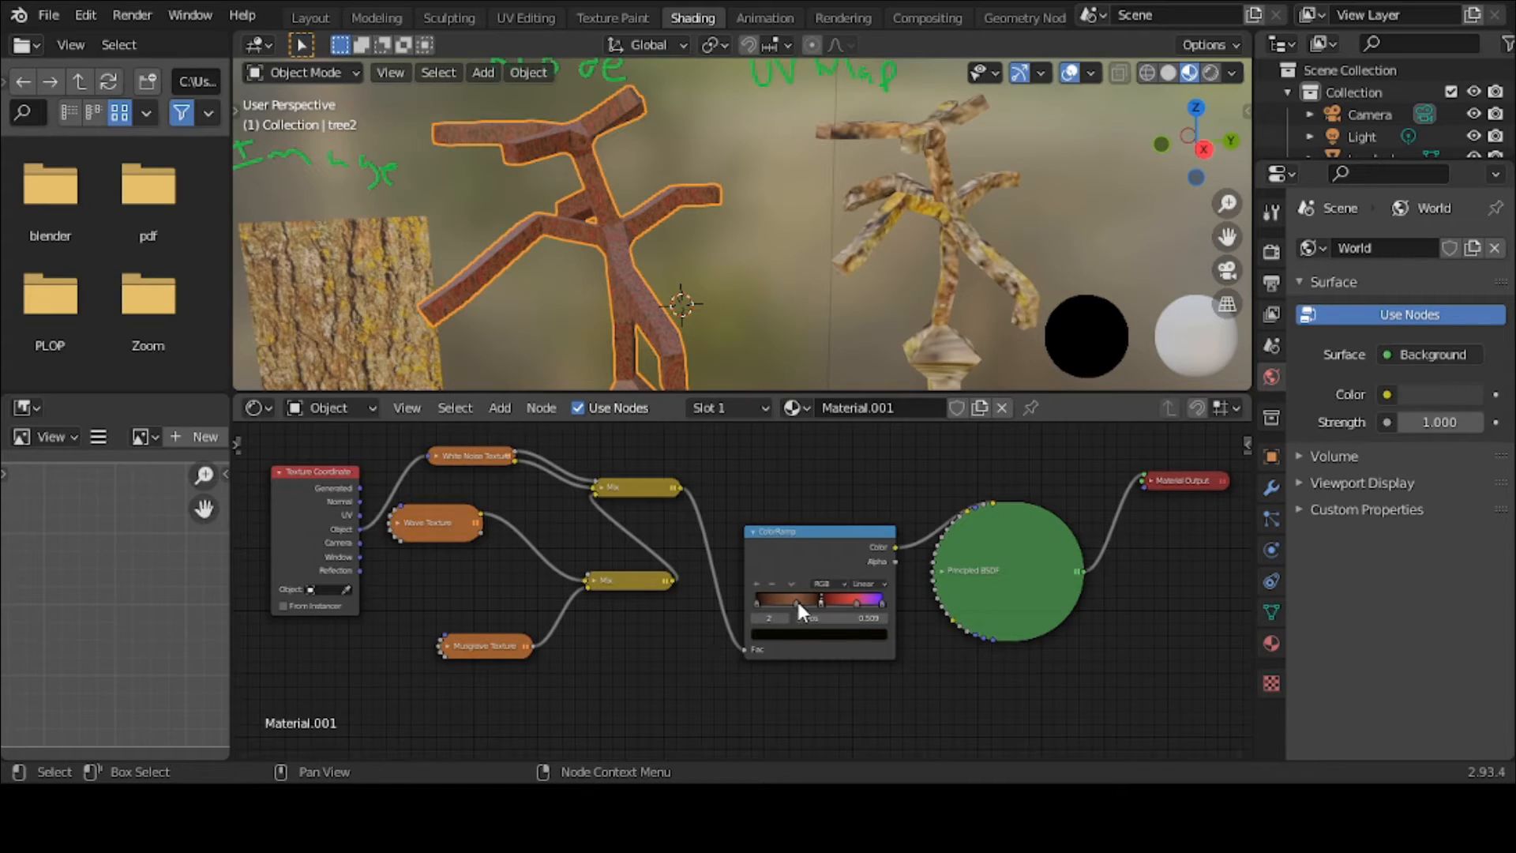
# - Undo the black and red color changes on ColorRamp stops 2 and 3
pyautogui.hotkey('ctrl', 'z')
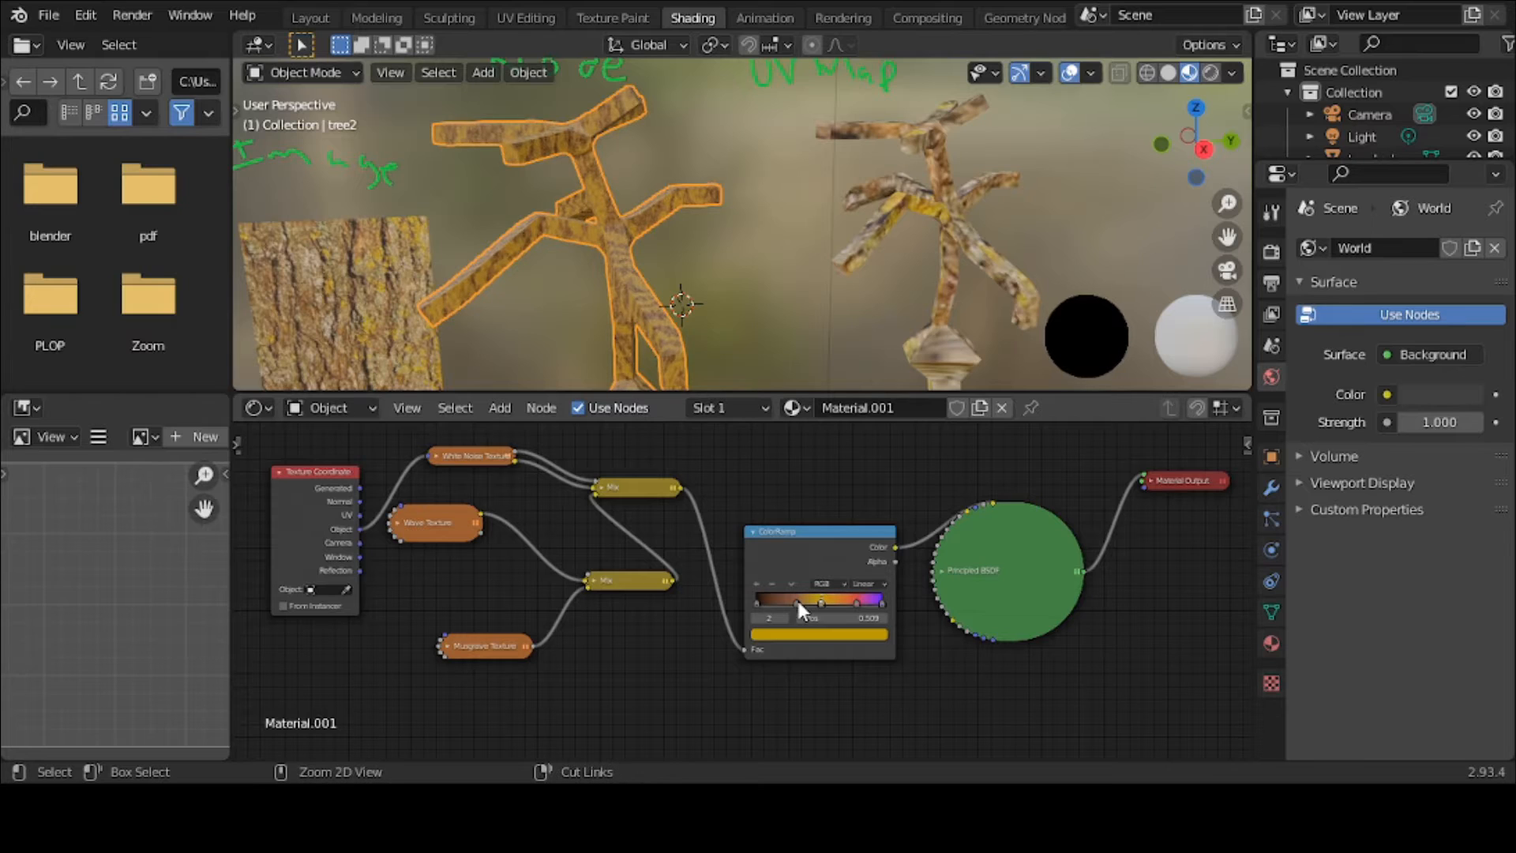
pyautogui.hotkey('ctrl', 'z')
pyautogui.hotkey('ctrl', 'z')
pyautogui.hotkey('ctrl', 'z')
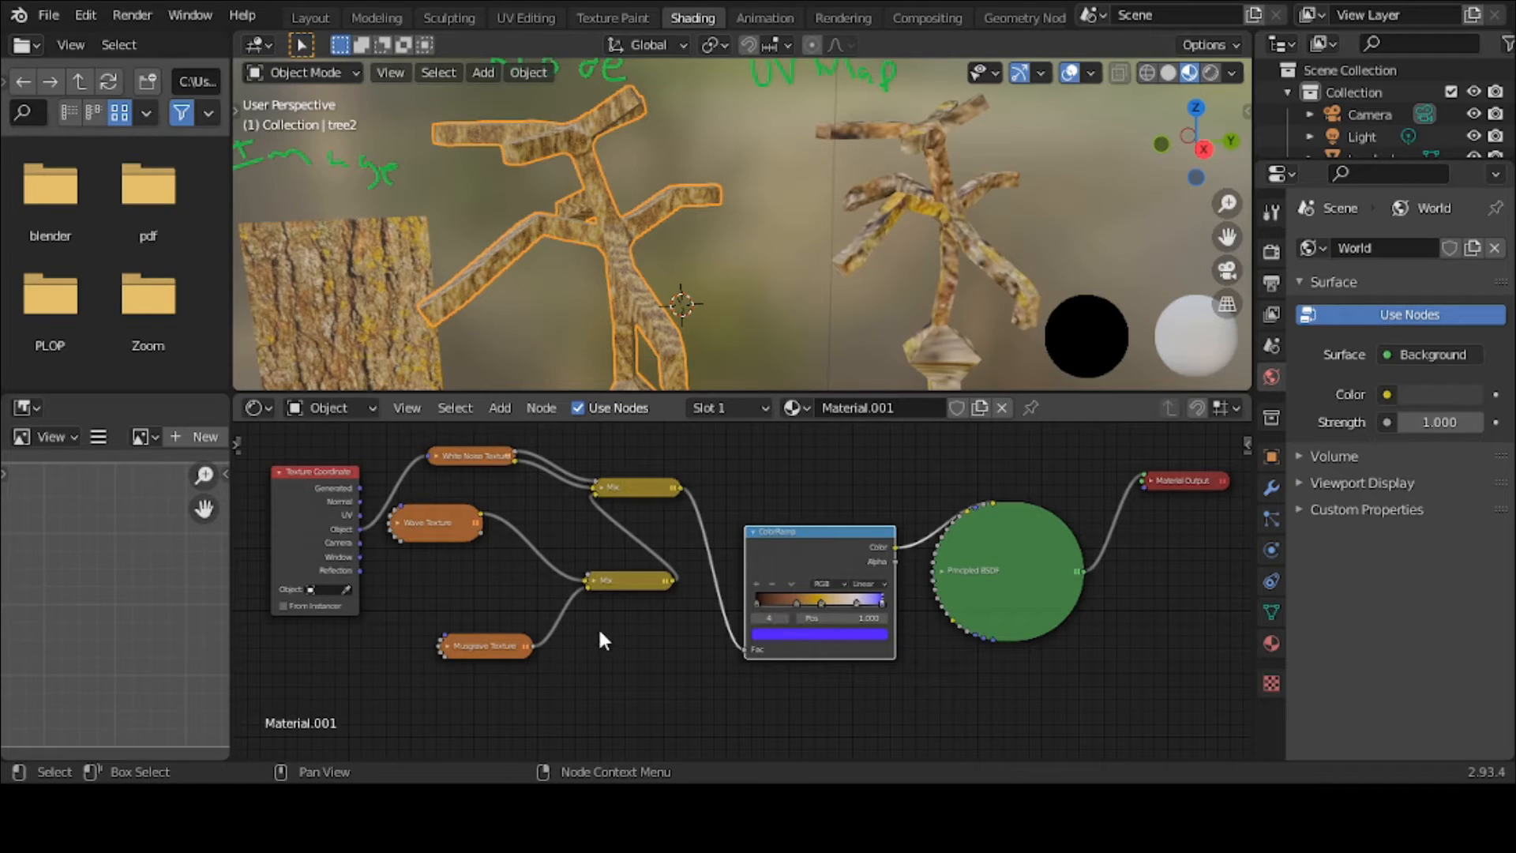
# - Collapse the ColorRamp node and reposition the ColorRamp, Wave Texture and Texture Coordinate nodes
pyautogui.click(755, 532)
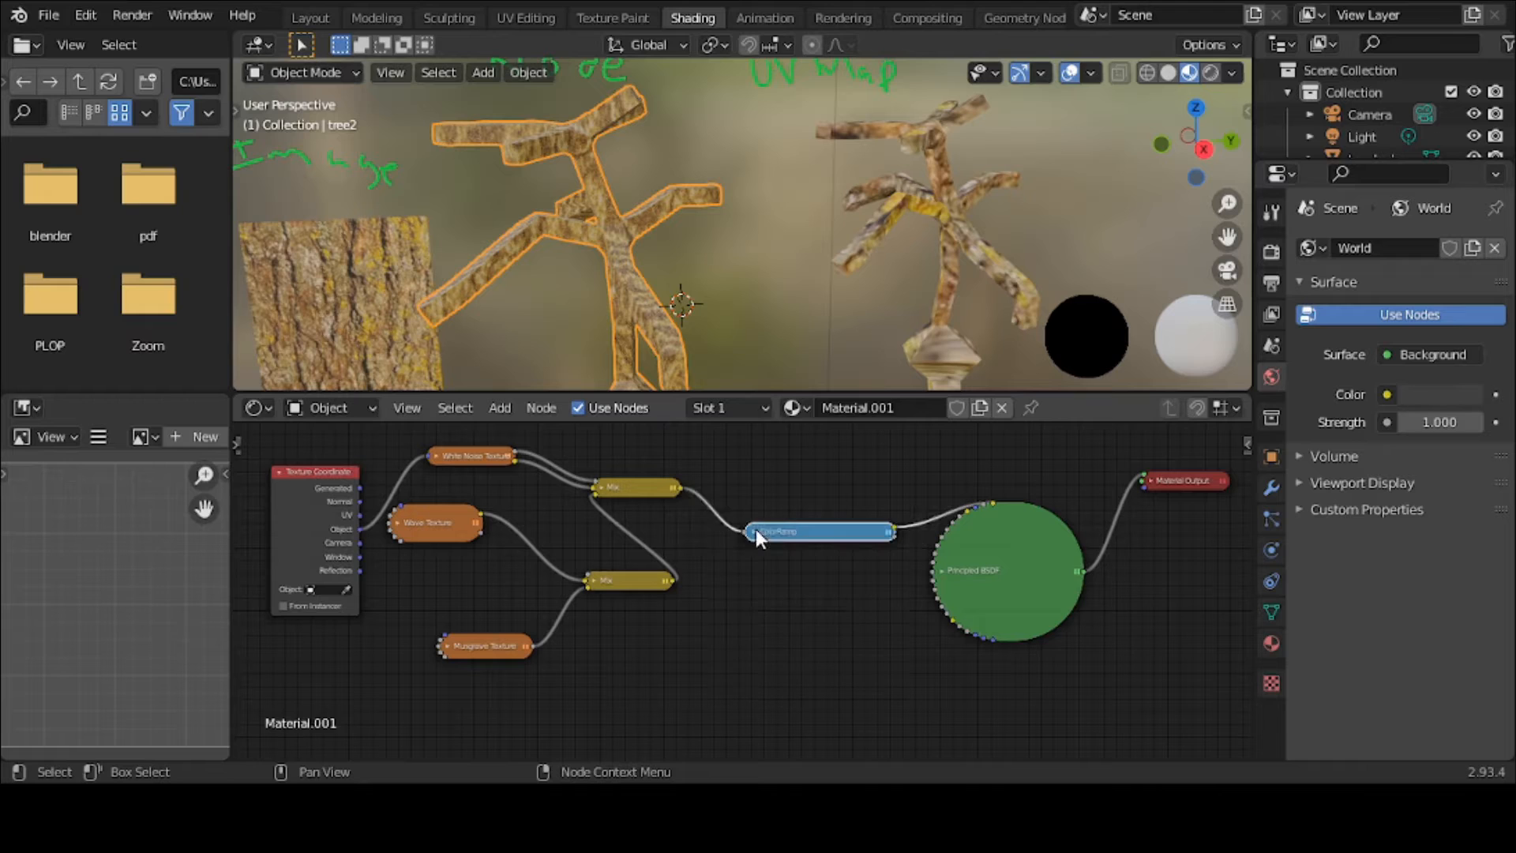
pyautogui.moveTo(792, 534); pyautogui.dragTo(815, 518)
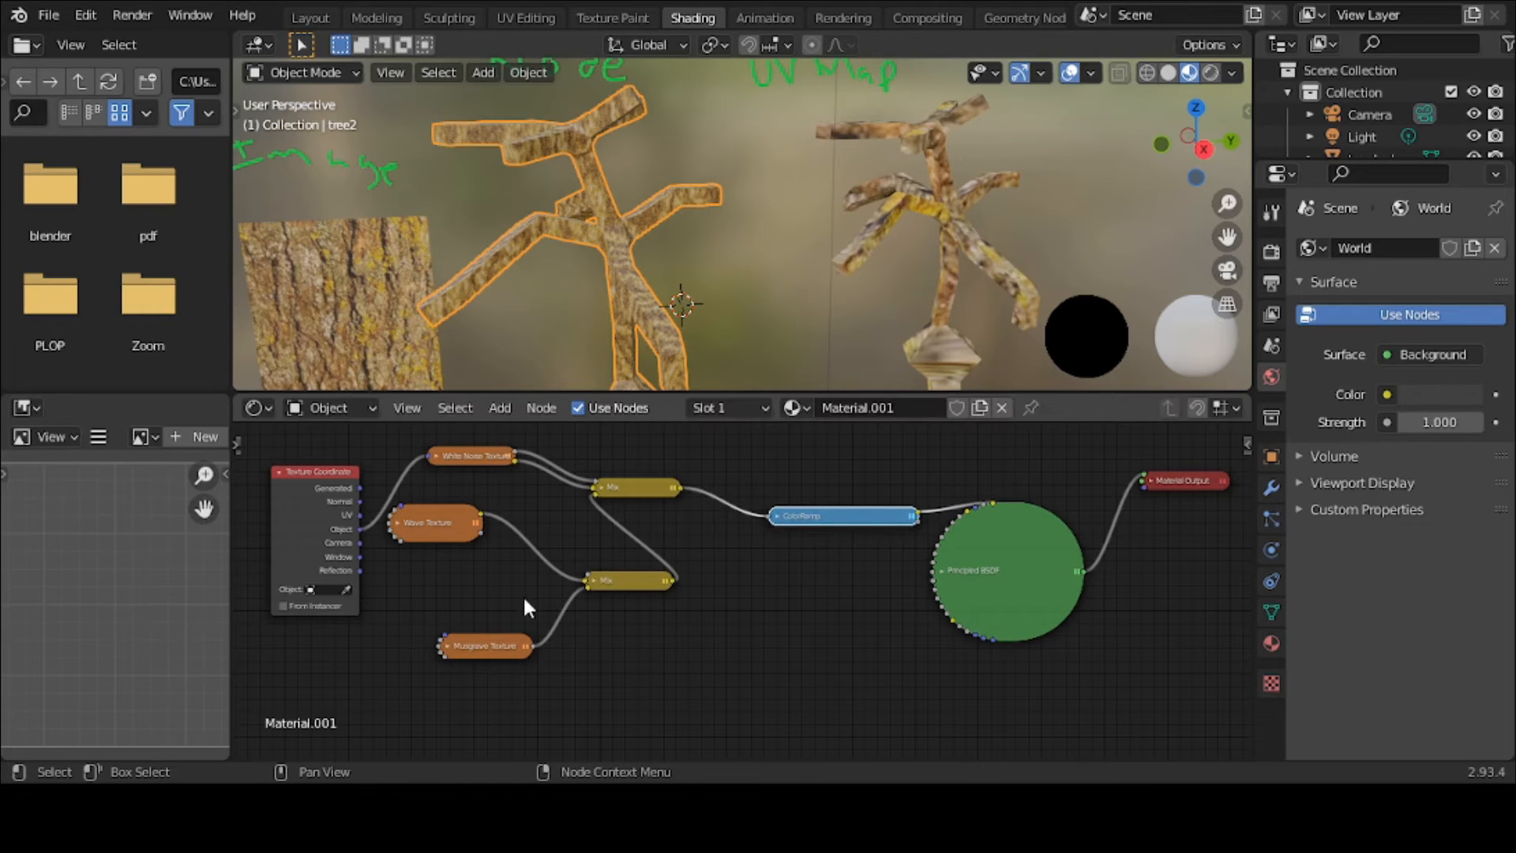
pyautogui.moveTo(439, 524); pyautogui.dragTo(472, 552)
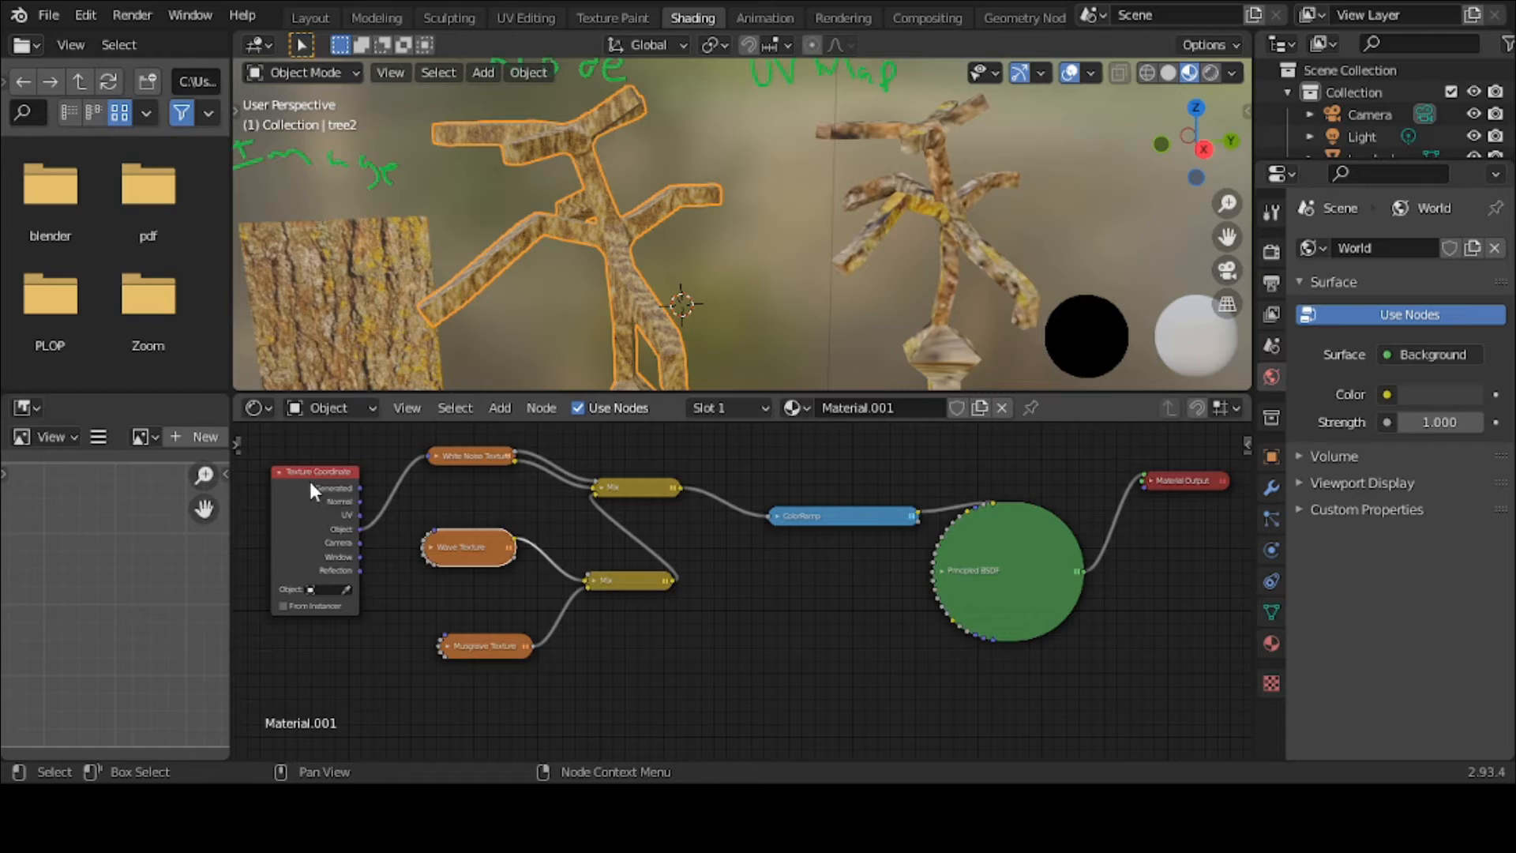
pyautogui.scroll(1, 309, 480)
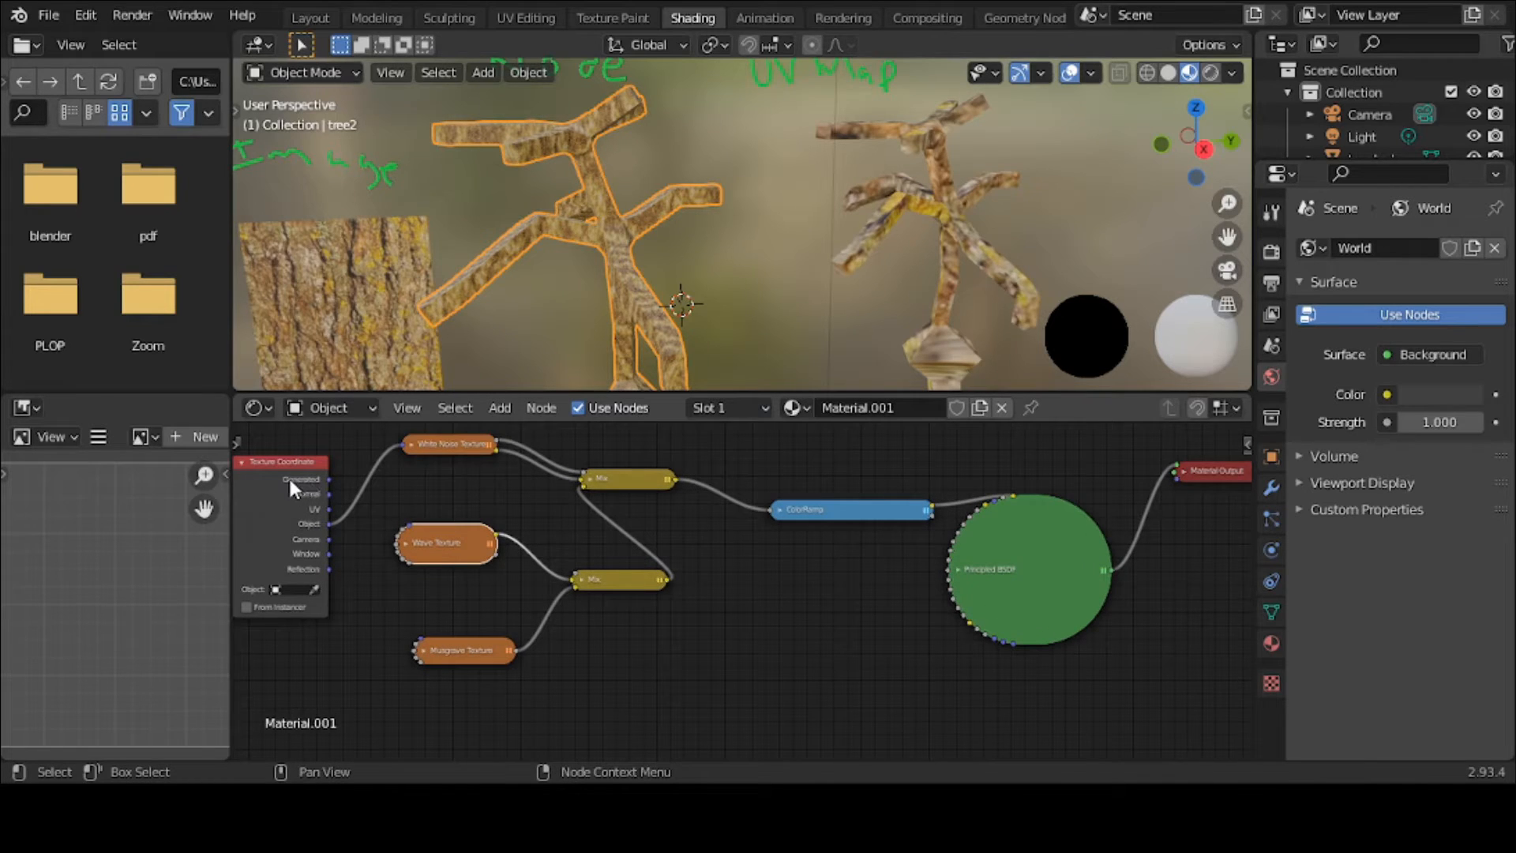
pyautogui.moveTo(288, 475); pyautogui.dragTo(289, 484)
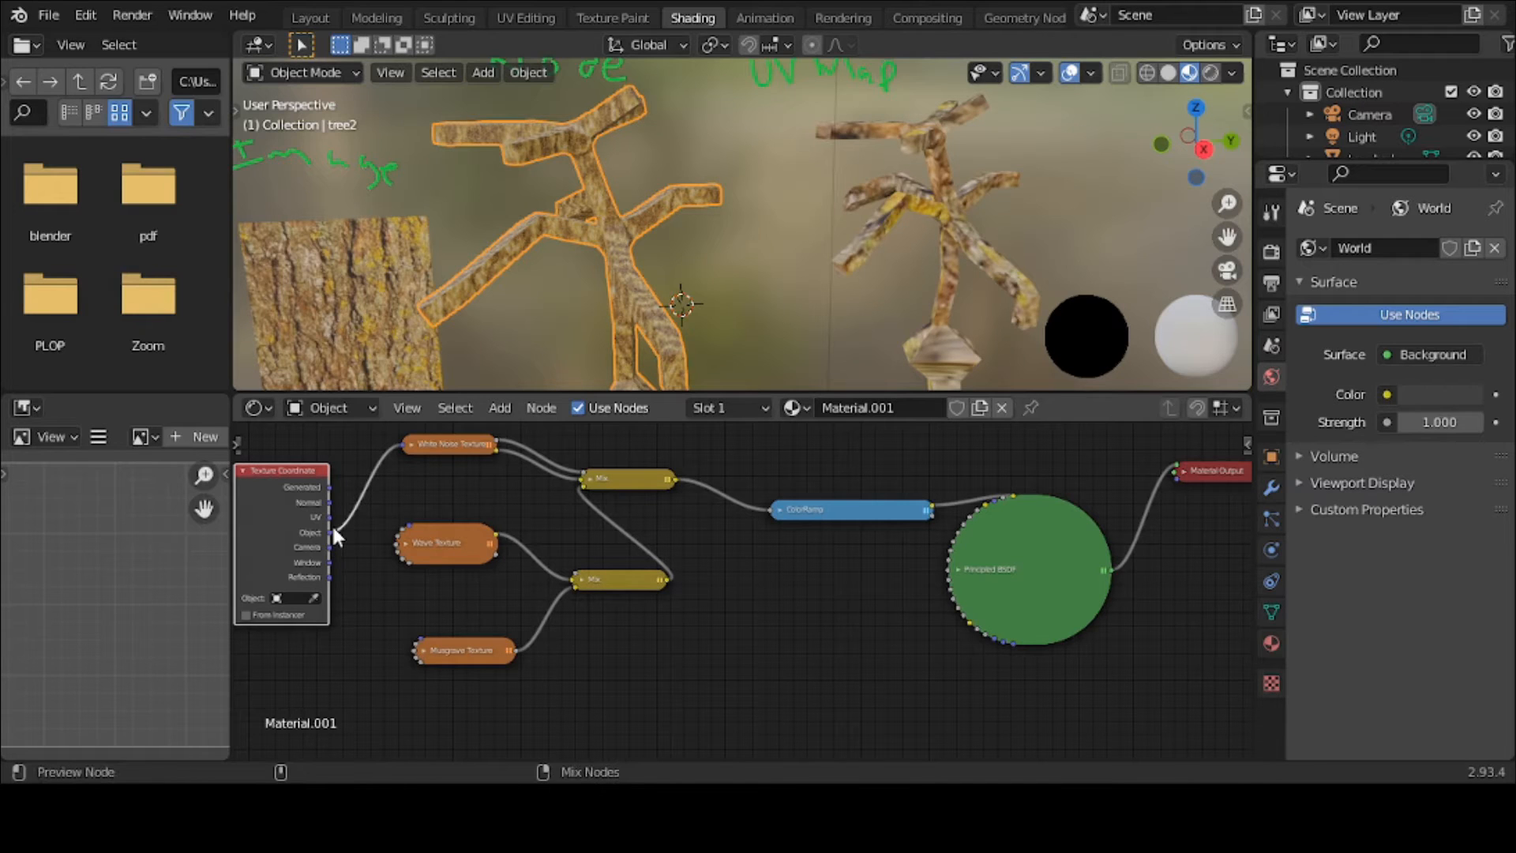
# - Preview the Texture Coordinate outputs one after another on tree2 through a Viewer node, ending with Generated
pyautogui.keyDown('ctrl'); pyautogui.keyDown('shift'); pyautogui.click(312, 525); pyautogui.keyUp('shift'); pyautogui.keyUp('ctrl')
pyautogui.keyDown('ctrl'); pyautogui.keyDown('shift'); pyautogui.click(311, 520); pyautogui.keyUp('shift'); pyautogui.keyUp('ctrl')
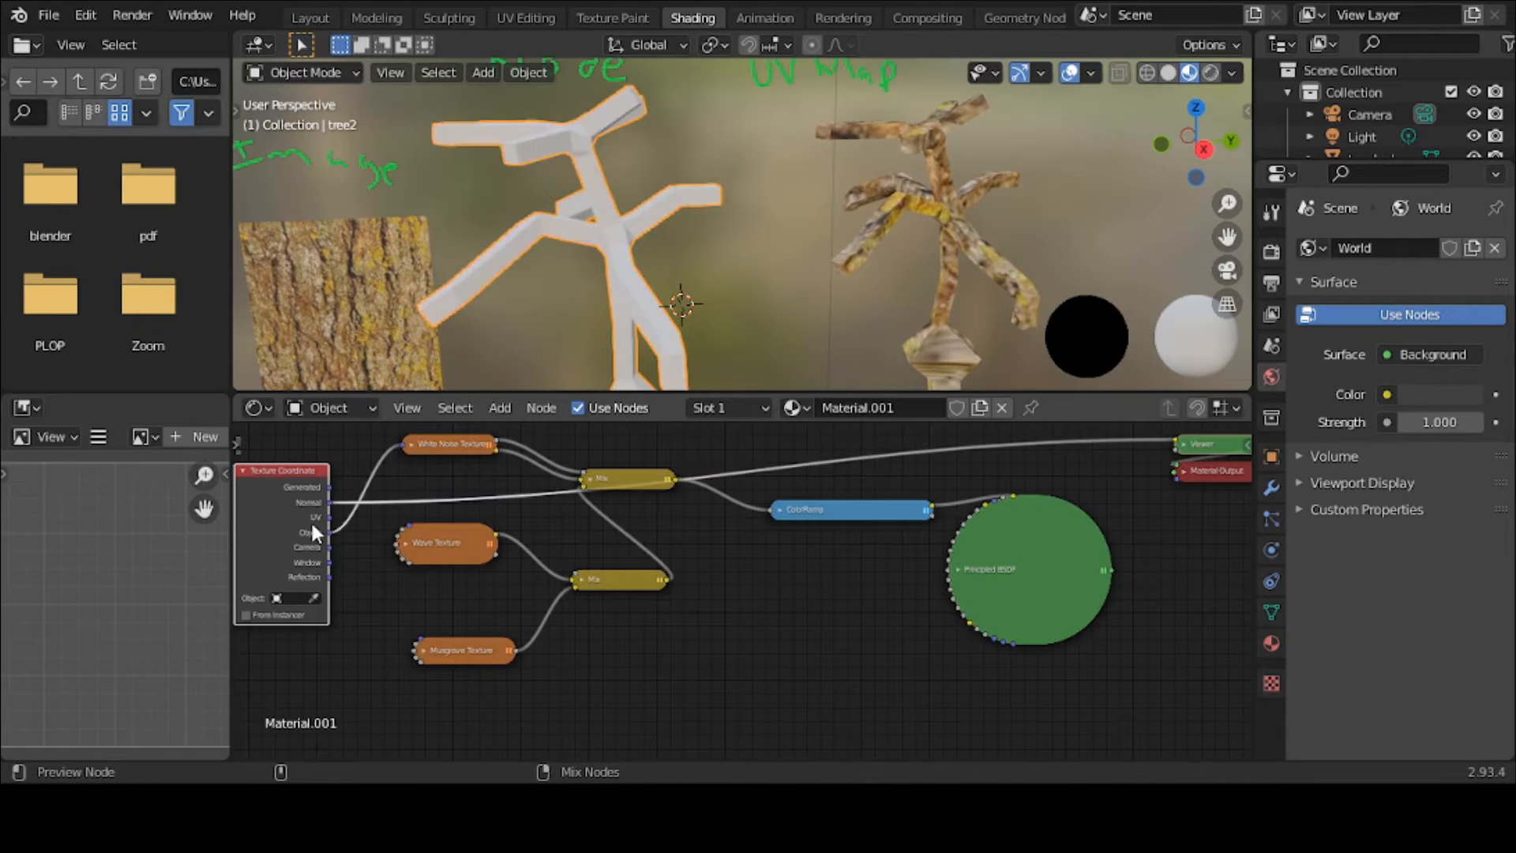
pyautogui.keyDown('ctrl'); pyautogui.keyDown('shift'); pyautogui.click(310, 519); pyautogui.keyUp('shift'); pyautogui.keyUp('ctrl')
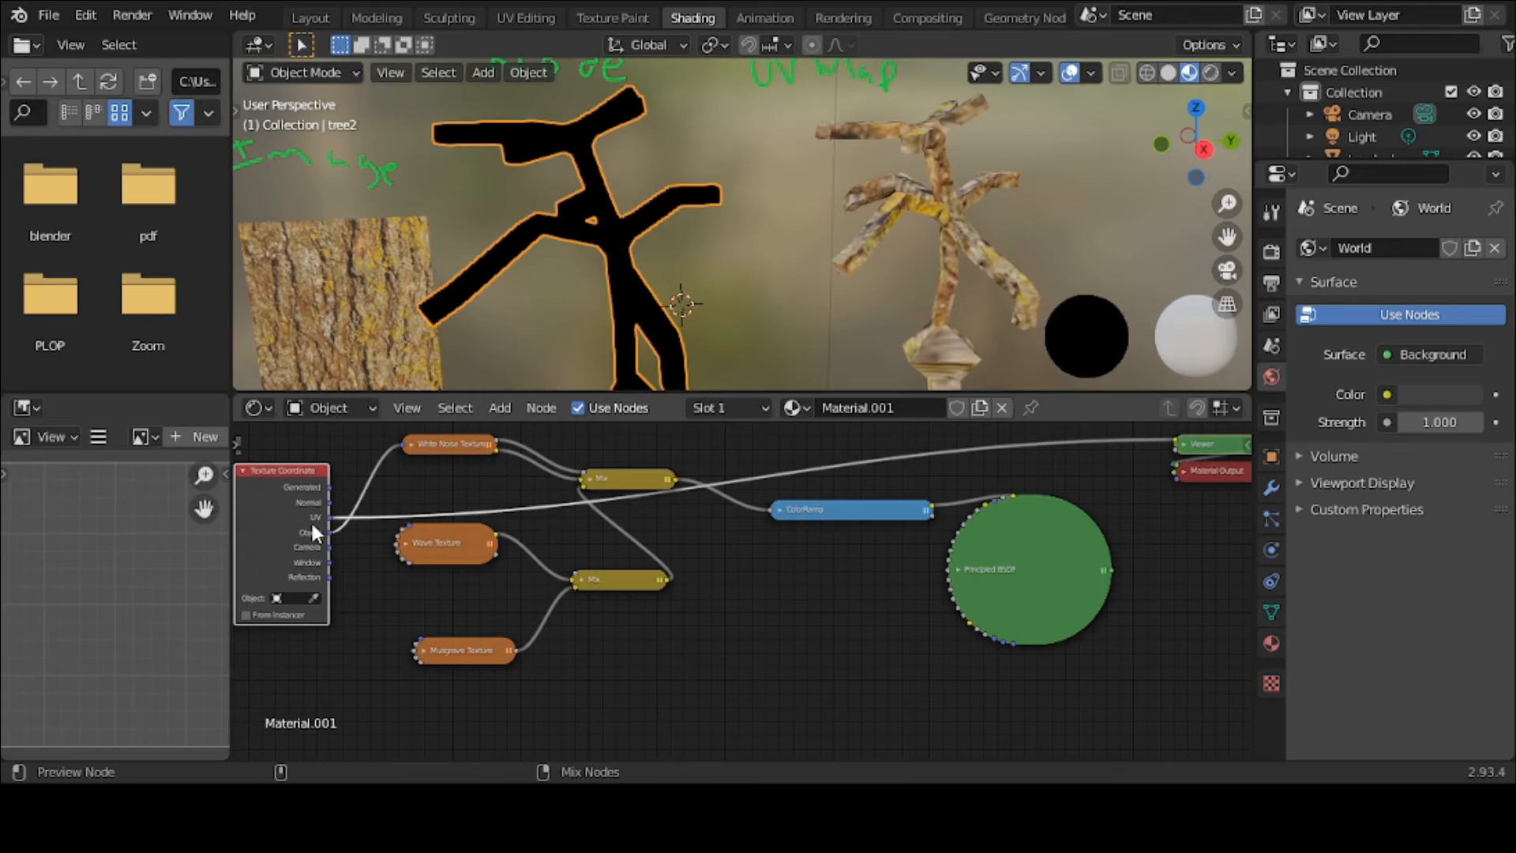
pyautogui.keyDown('ctrl'); pyautogui.keyDown('shift'); pyautogui.click(310, 520); pyautogui.keyUp('shift'); pyautogui.keyUp('ctrl')
pyautogui.keyDown('ctrl'); pyautogui.keyDown('shift'); pyautogui.click(310, 519); pyautogui.keyUp('shift'); pyautogui.keyUp('ctrl')
pyautogui.keyDown('ctrl'); pyautogui.keyDown('shift'); pyautogui.click(311, 520); pyautogui.keyUp('shift'); pyautogui.keyUp('ctrl')
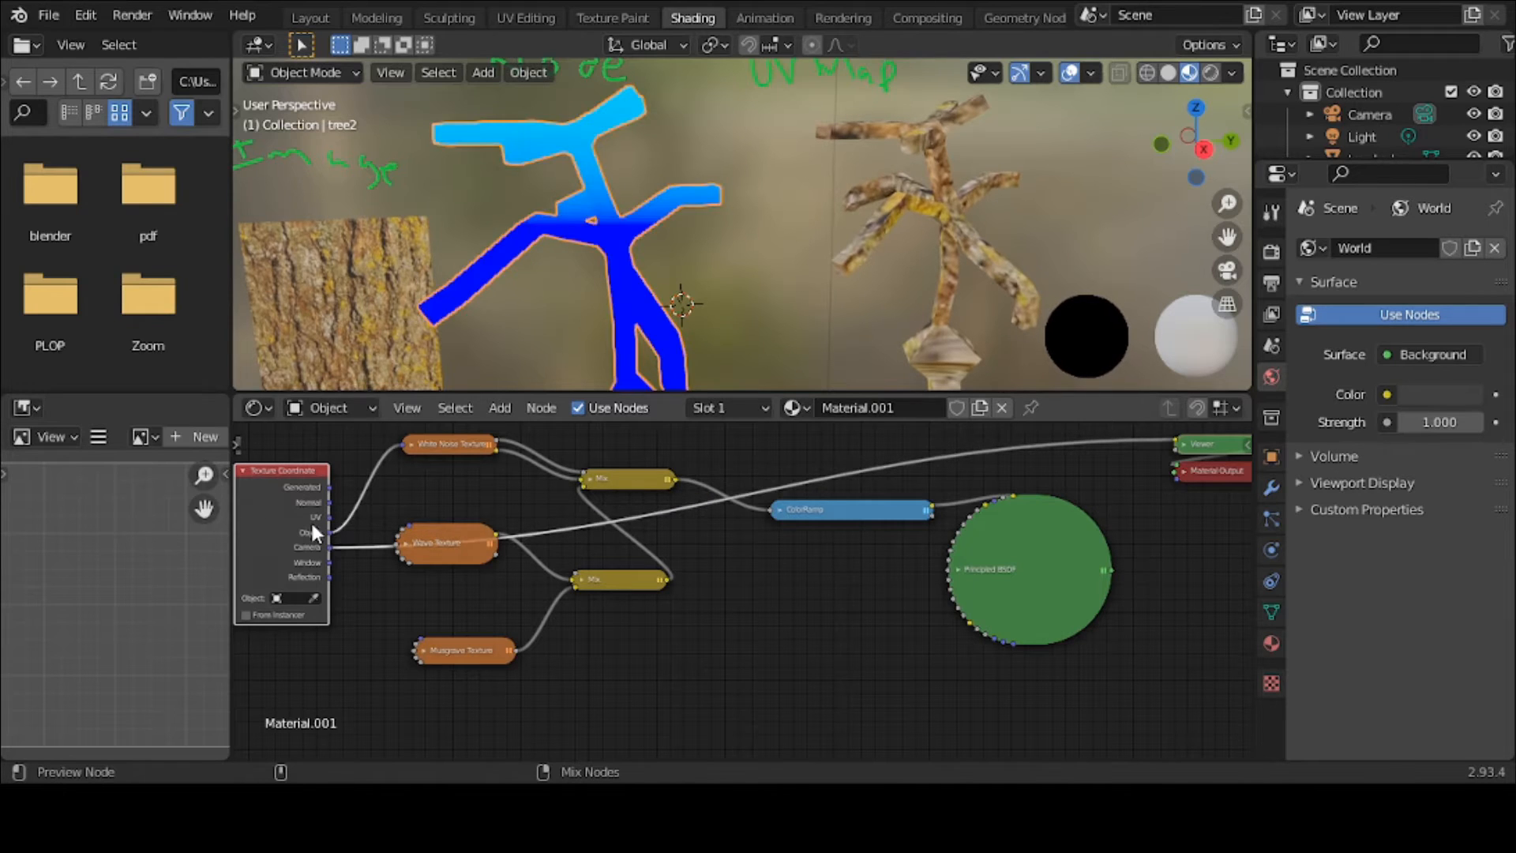
pyautogui.keyDown('ctrl'); pyautogui.keyDown('shift'); pyautogui.click(310, 520); pyautogui.keyUp('shift'); pyautogui.keyUp('ctrl')
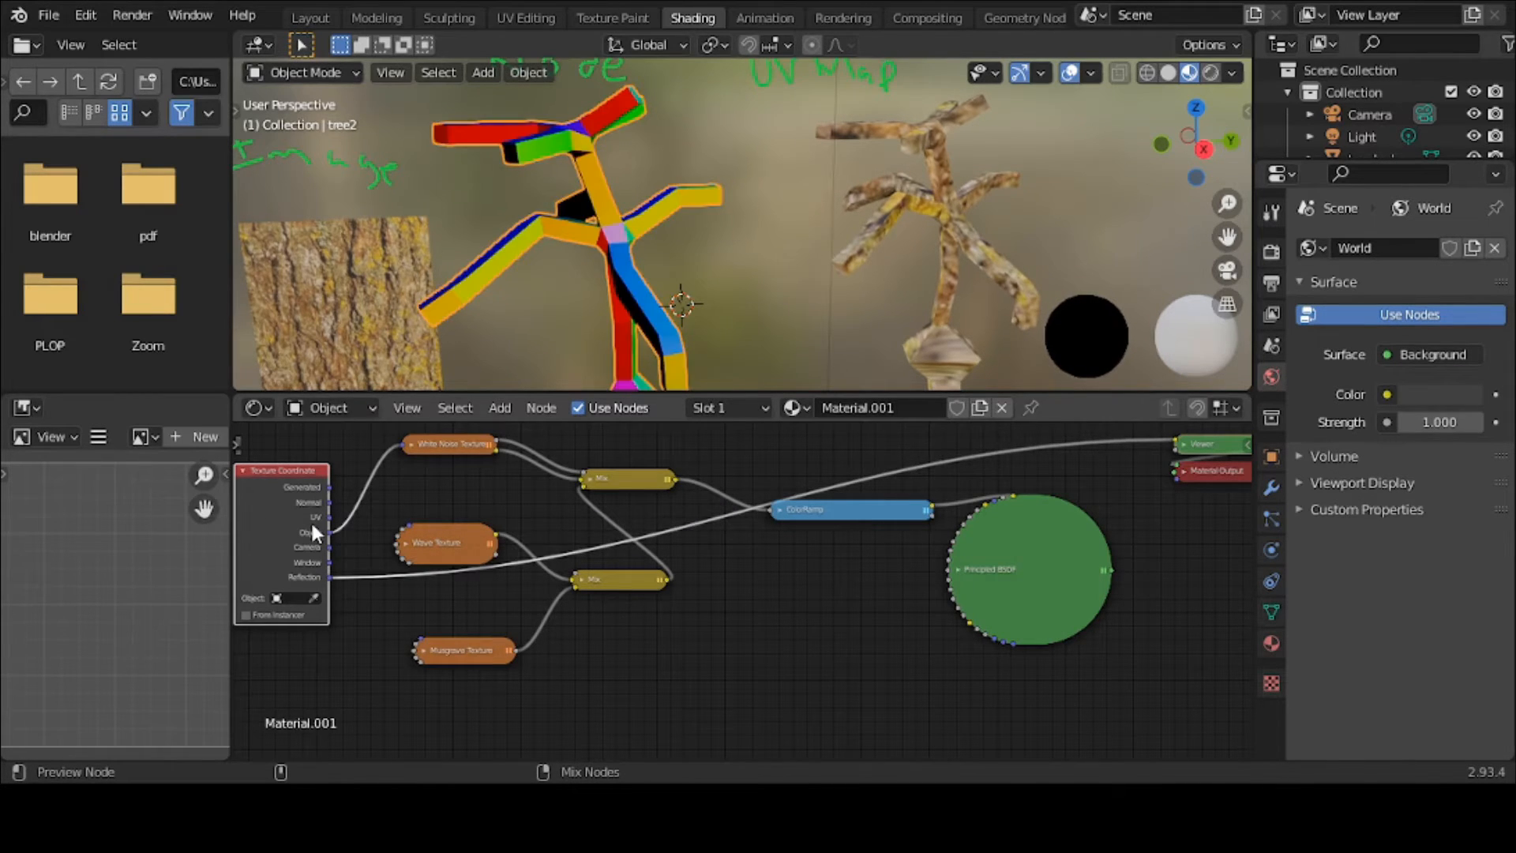
pyautogui.keyDown('ctrl'); pyautogui.keyDown('shift'); pyautogui.click(310, 520); pyautogui.keyUp('shift'); pyautogui.keyUp('ctrl')
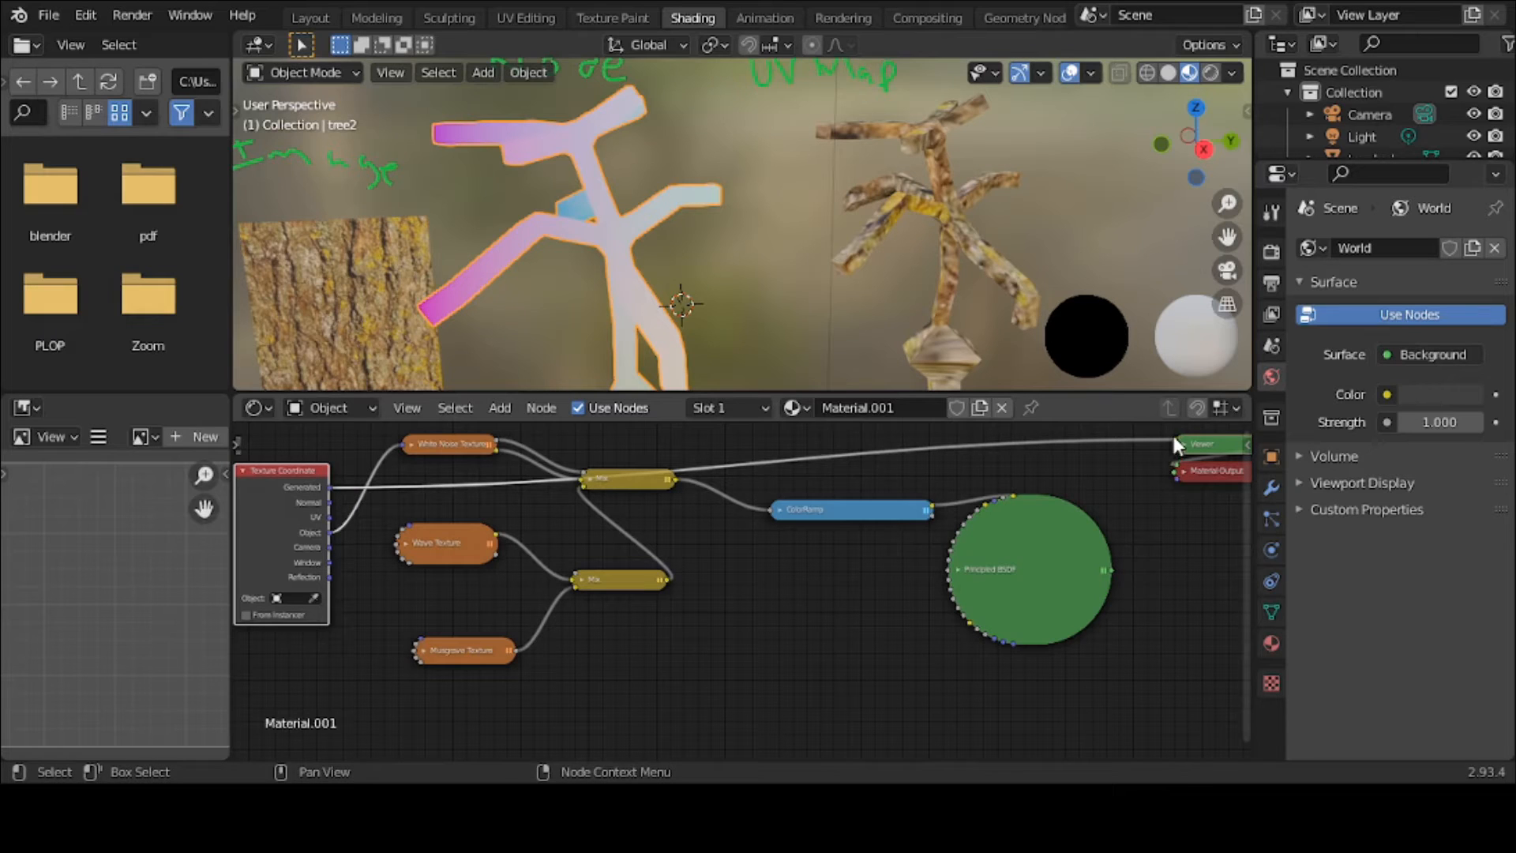
# - Unlink the Viewer node on both sides and reconnect the expanded, repositioned Principled BSDF to the Material Output
pyautogui.moveTo(1174, 439); pyautogui.dragTo(844, 450)
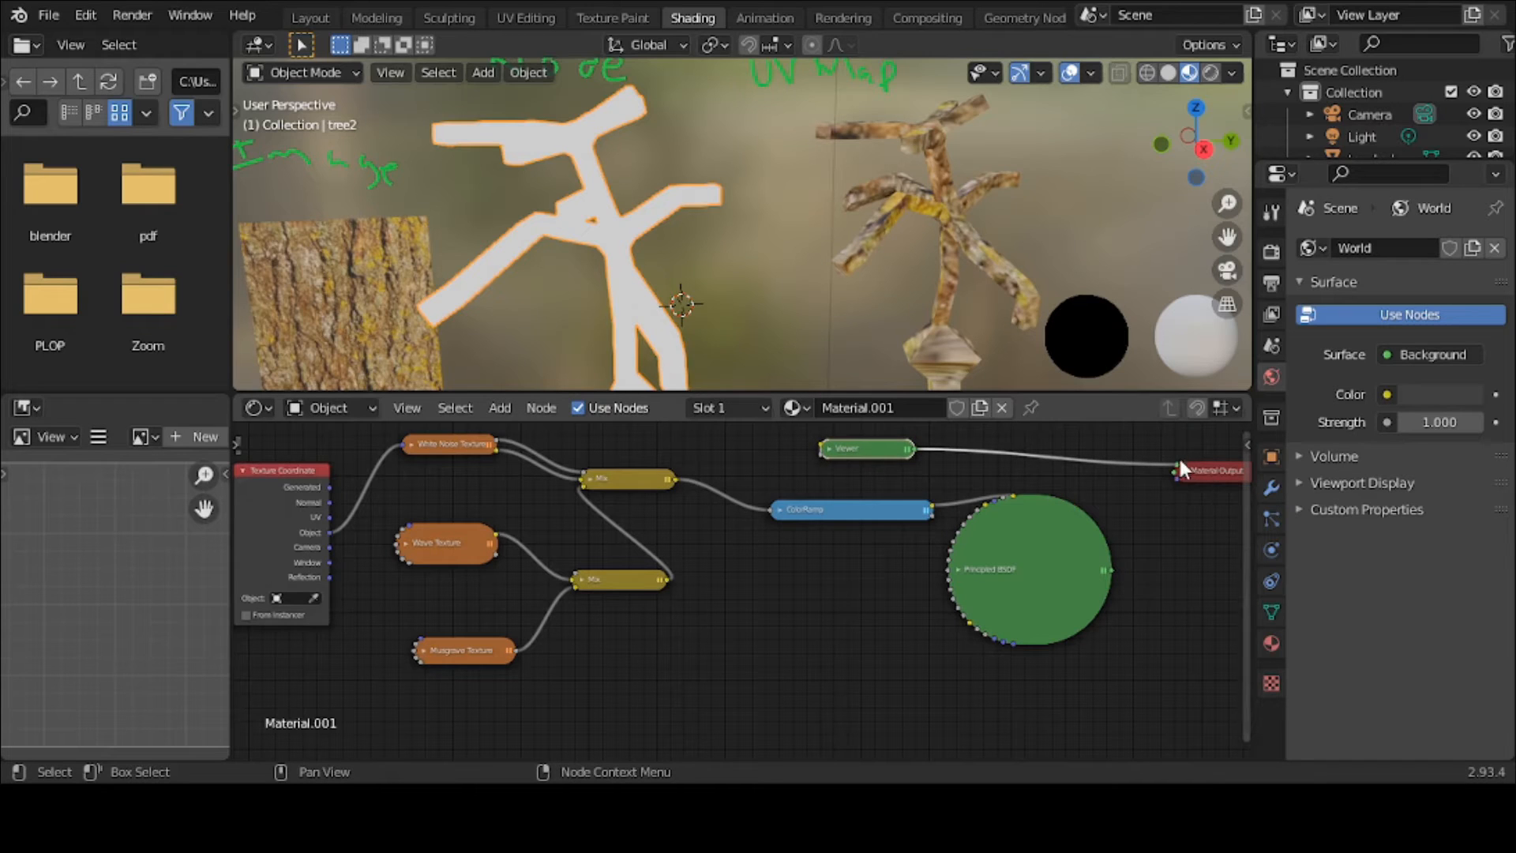
pyautogui.moveTo(1179, 463); pyautogui.dragTo(1110, 443)
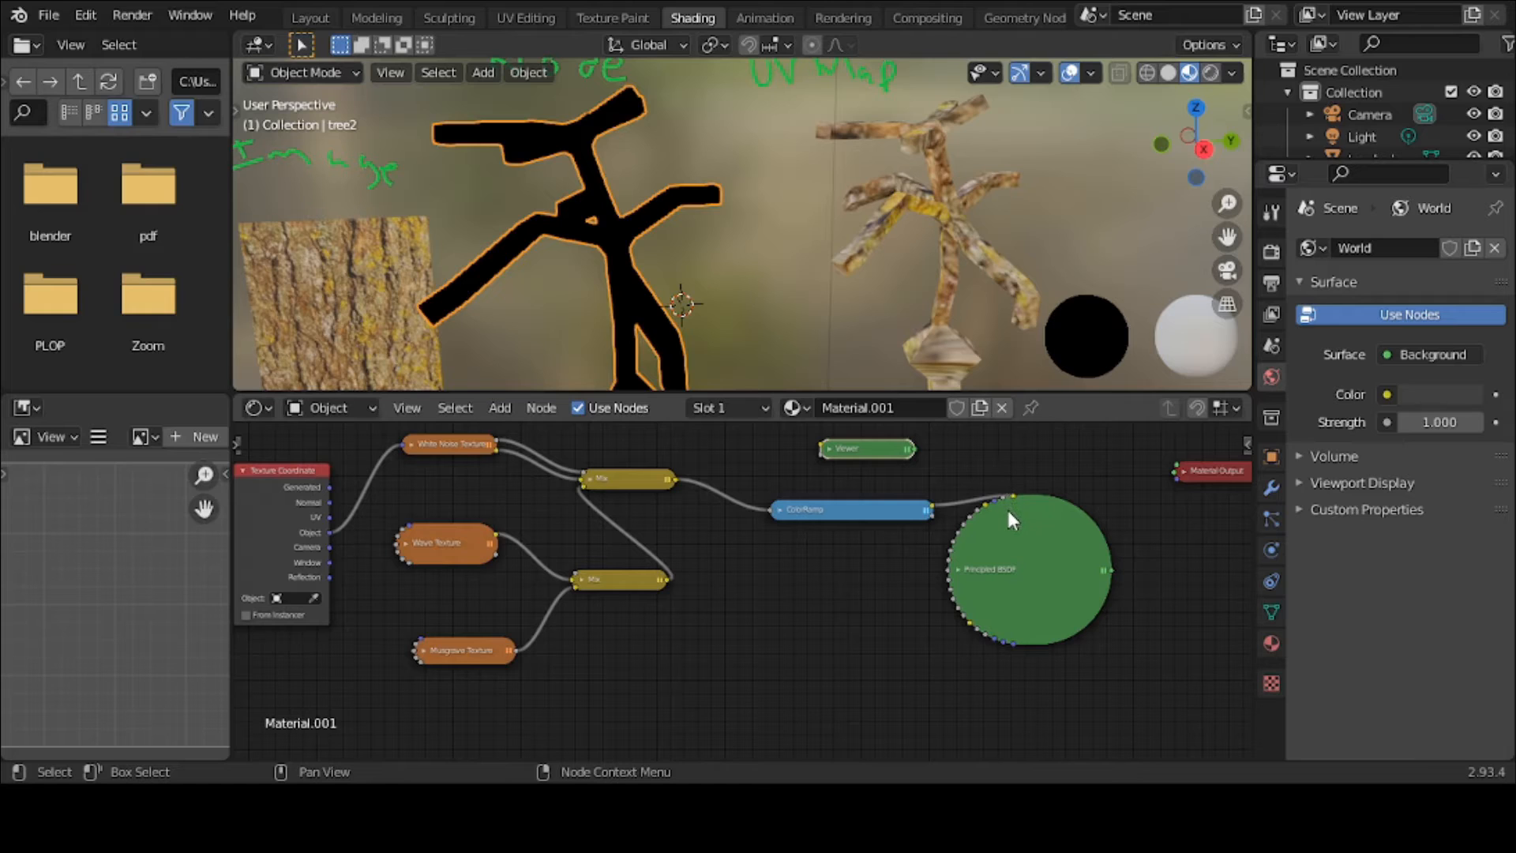
pyautogui.click(985, 571)
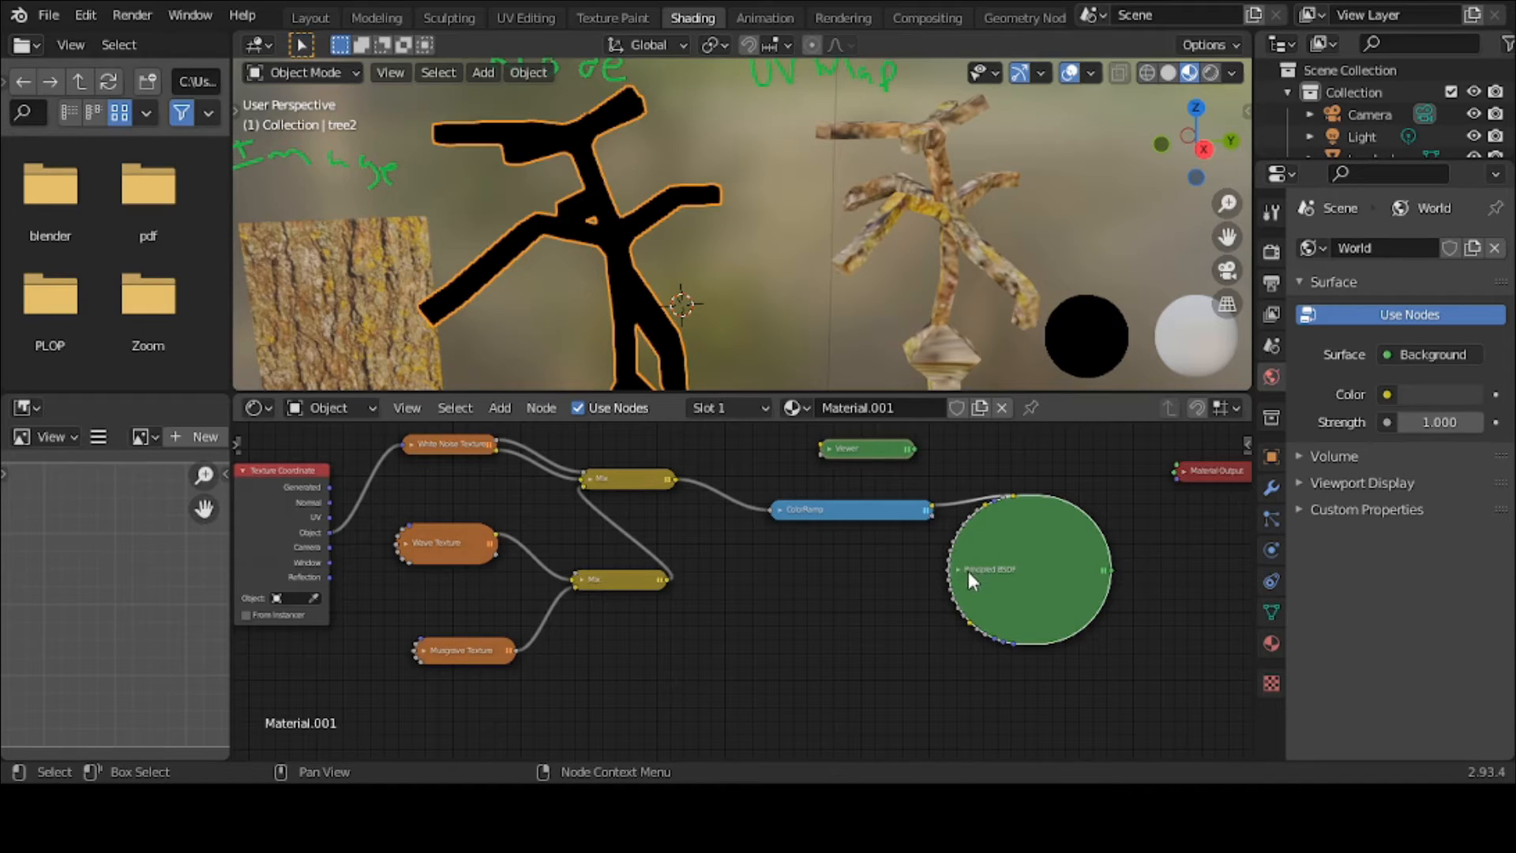
pyautogui.click(956, 569)
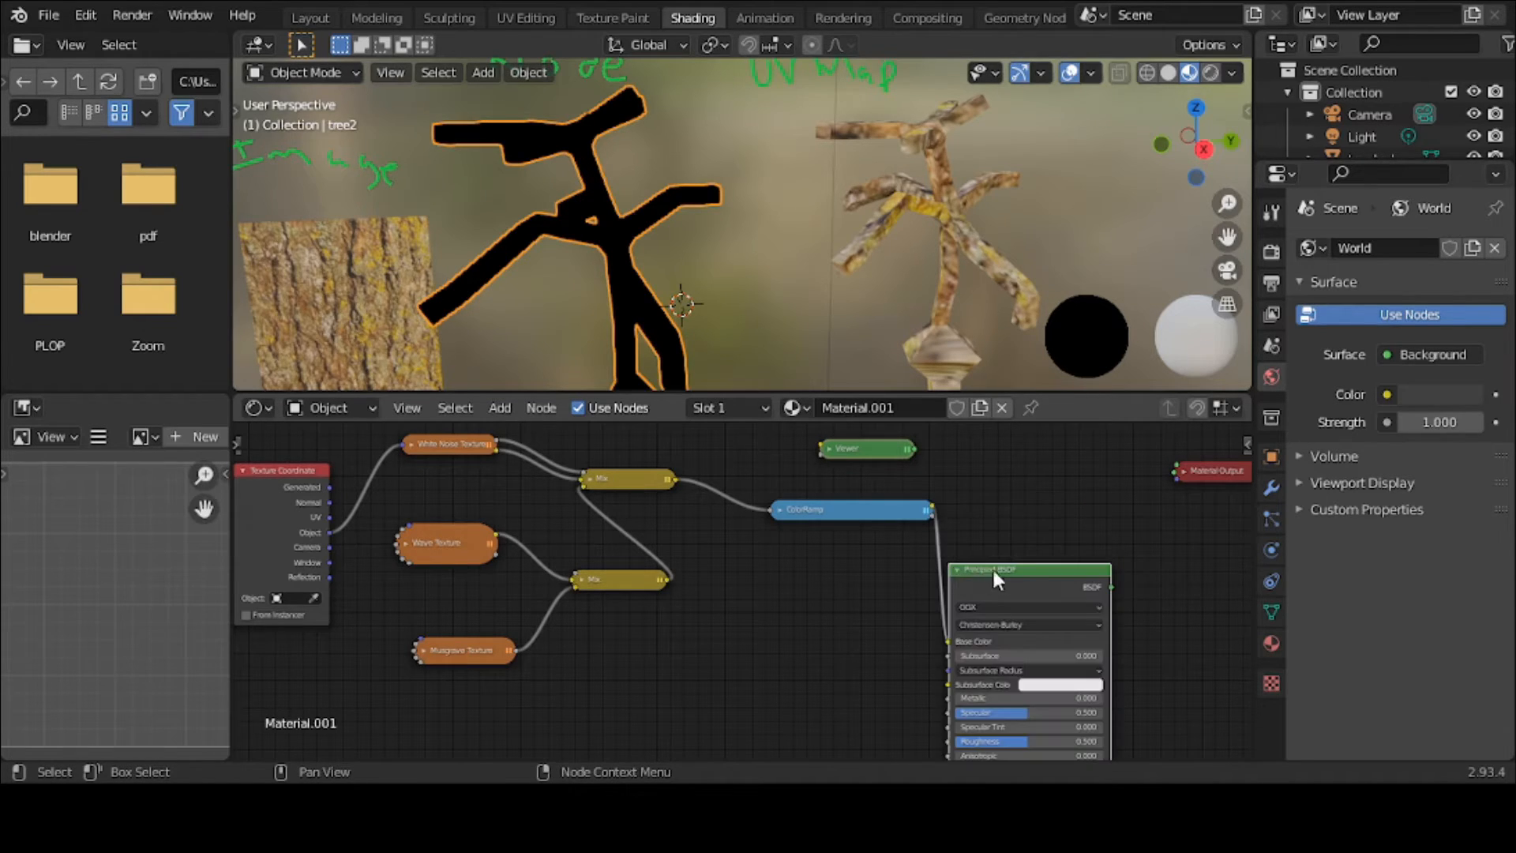
pyautogui.moveTo(1029, 562); pyautogui.dragTo(972, 524)
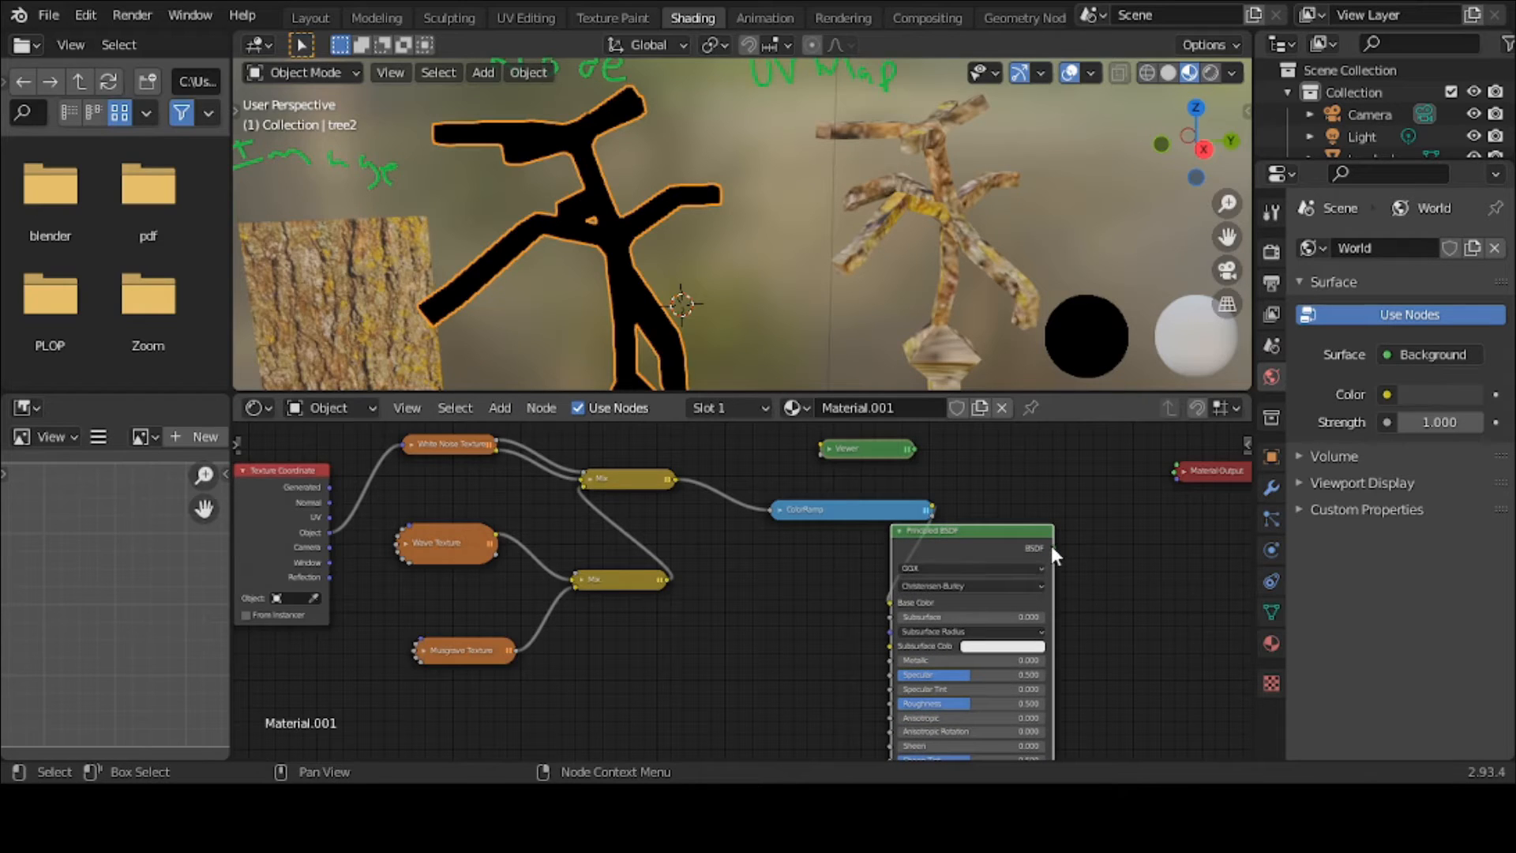
pyautogui.moveTo(1052, 548); pyautogui.dragTo(1182, 461)
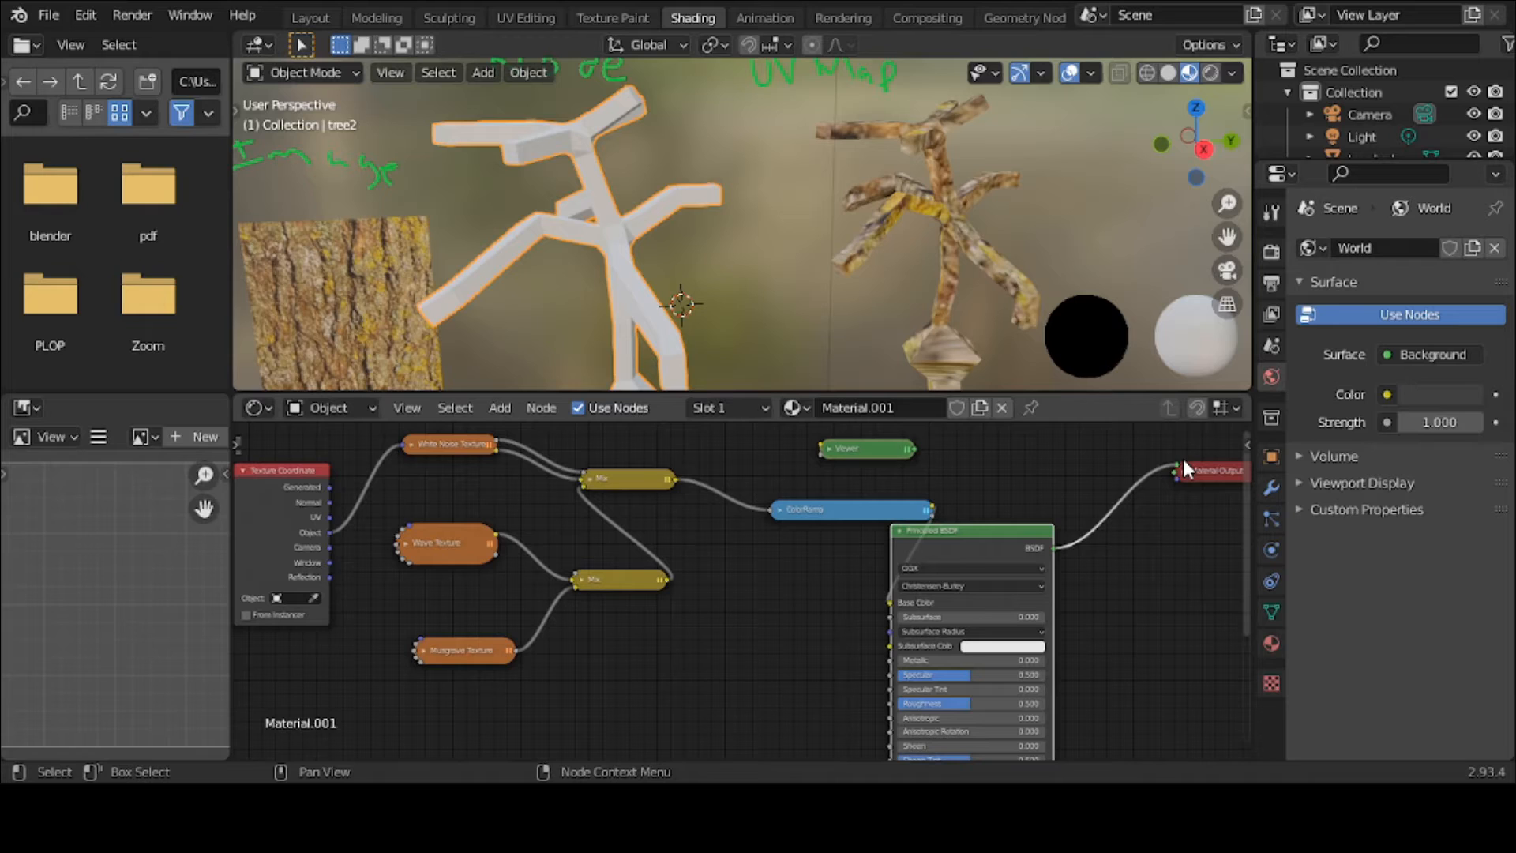
pyautogui.moveTo(962, 528); pyautogui.dragTo(1052, 452)
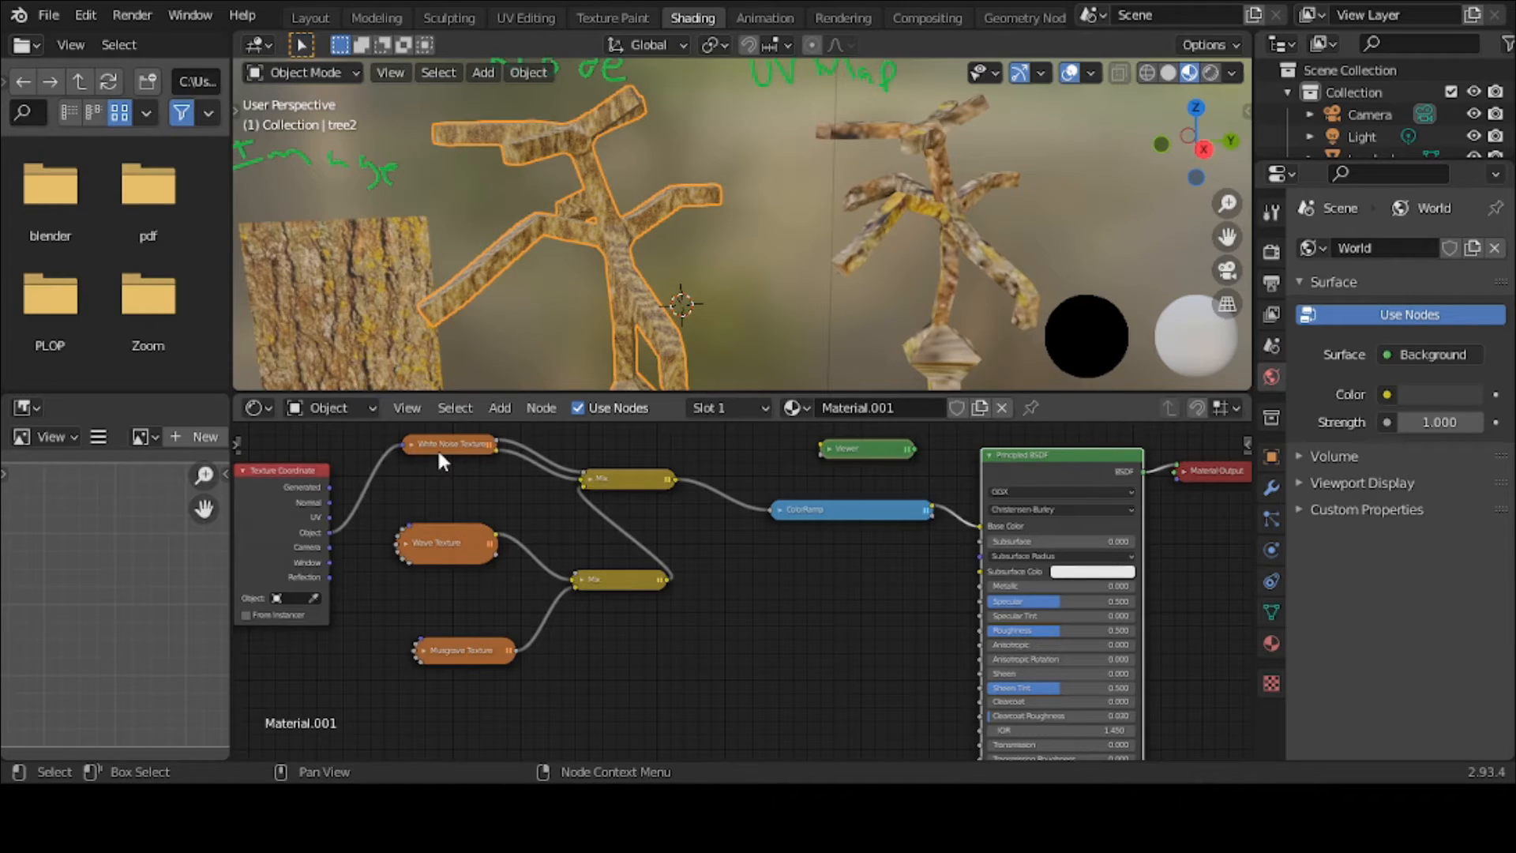
# - Expand the White Noise Texture node and shift it slightly up above the Wave Texture node
pyautogui.click(410, 442)
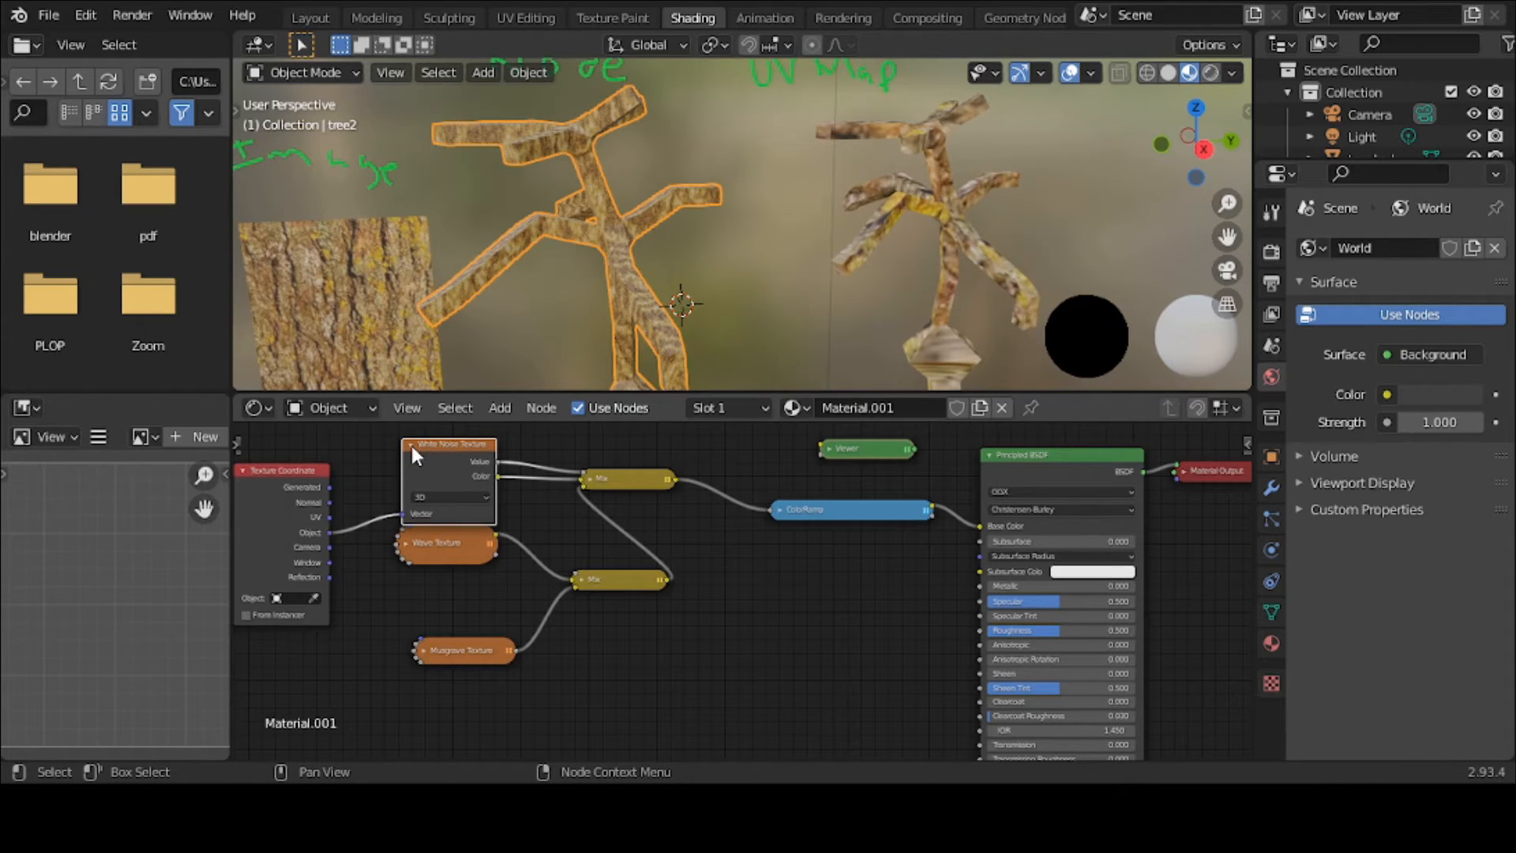
pyautogui.scroll(2, 411, 443)
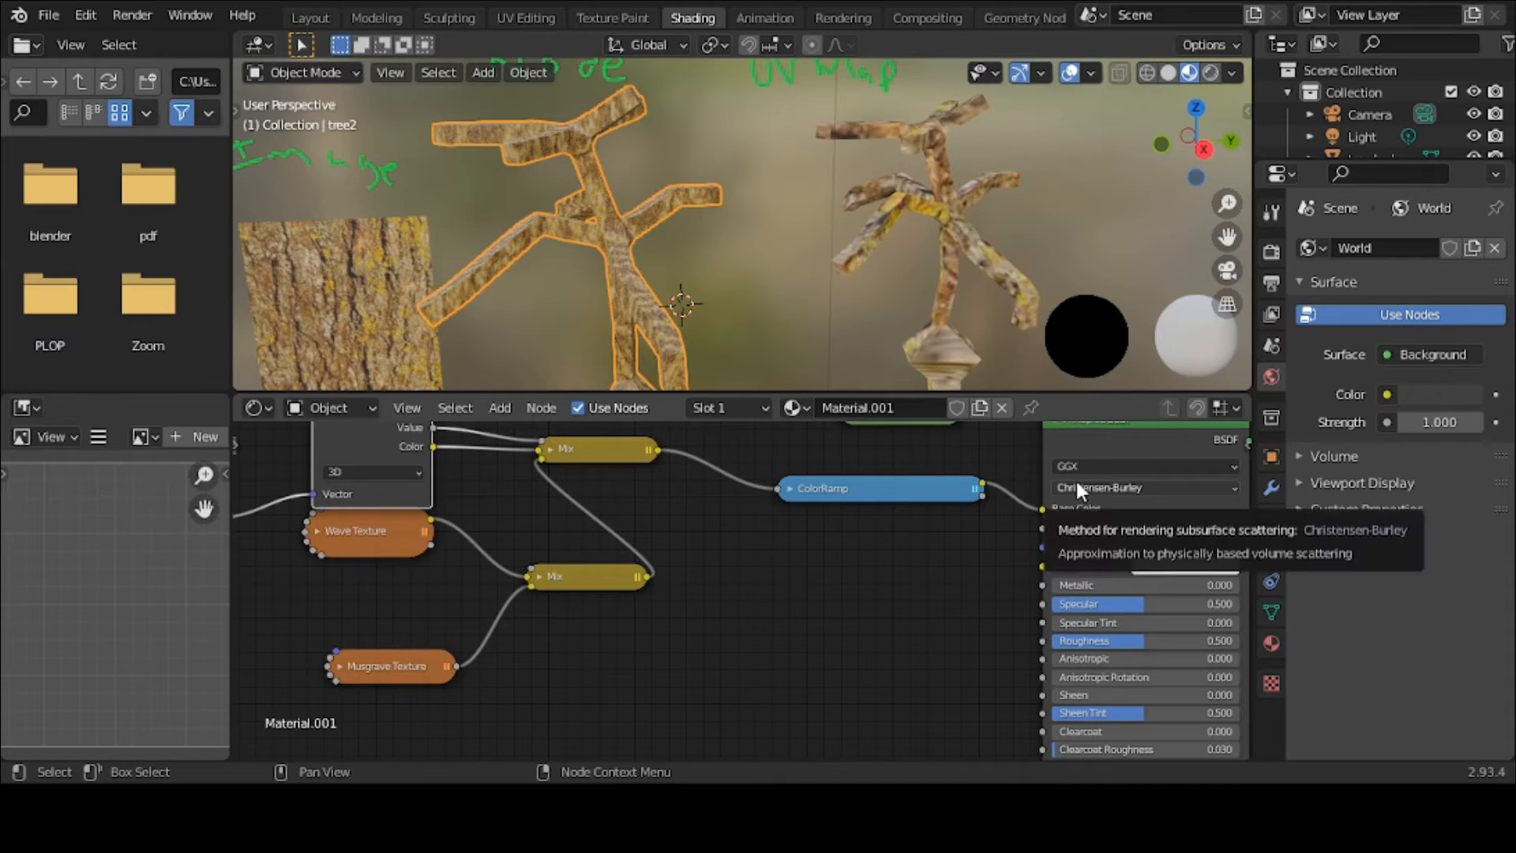
pyautogui.press('n')
pyautogui.press('n')
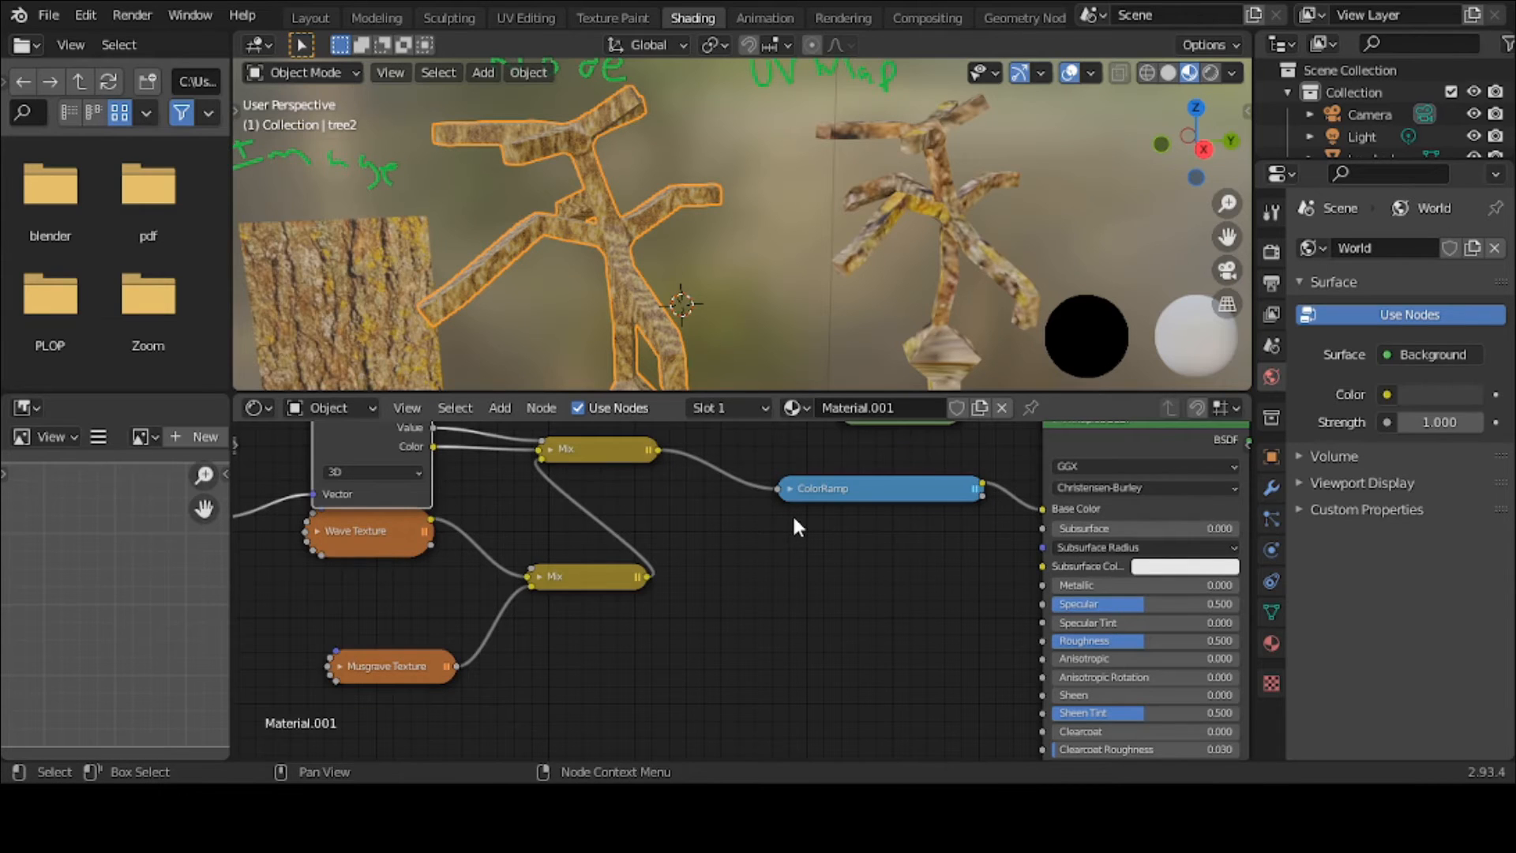
pyautogui.moveTo(792, 513); pyautogui.dragTo(1040, 582, button='middle')
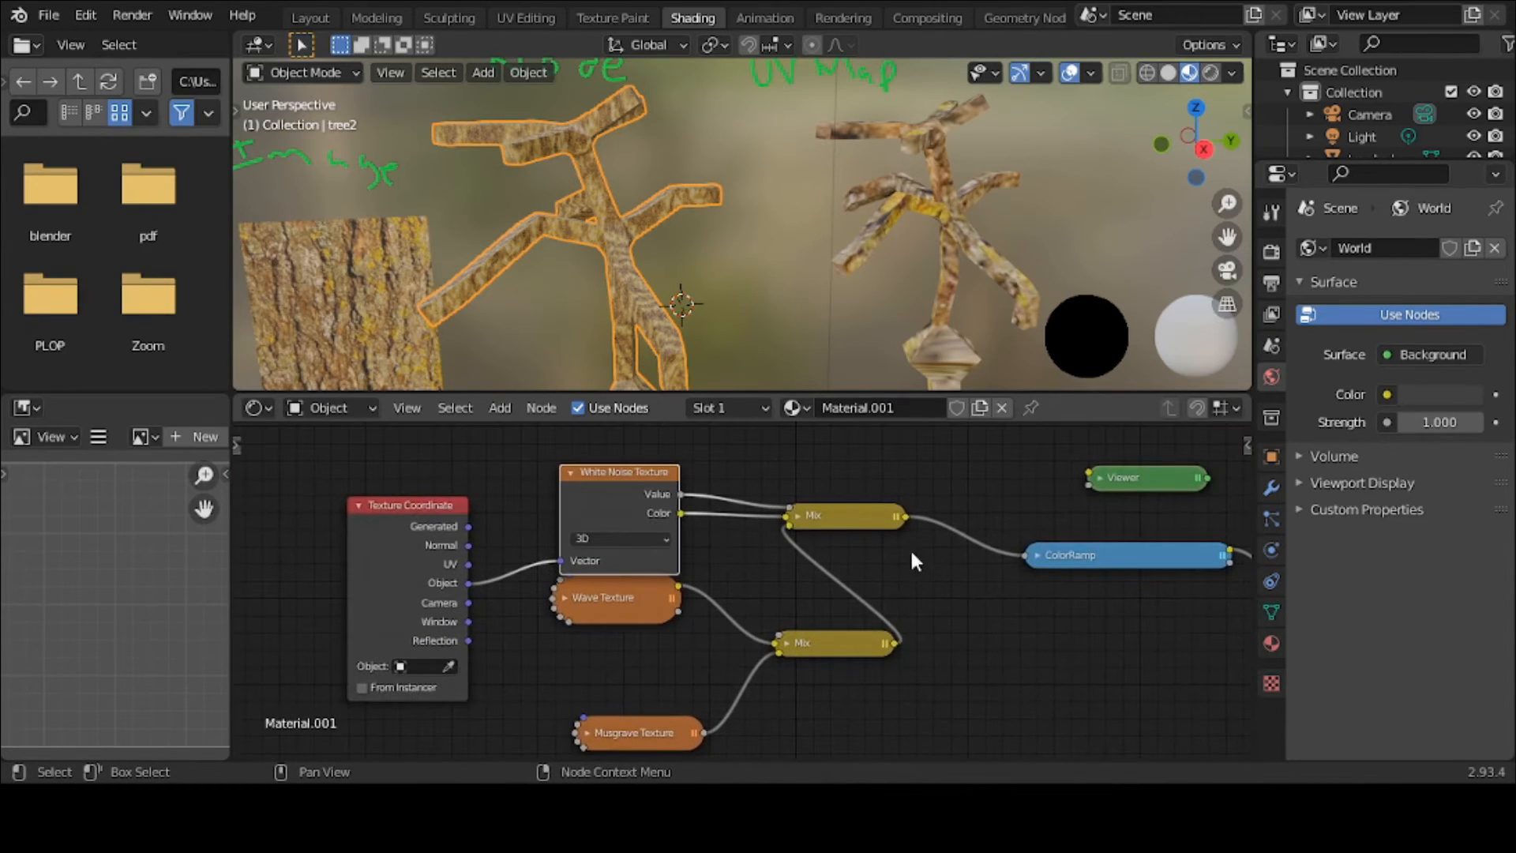
pyautogui.moveTo(627, 472); pyautogui.dragTo(617, 458)
# - Switch the White Noise Texture's dimensions to 4D and back to 3D, and collapse the node
pyautogui.click(613, 523)
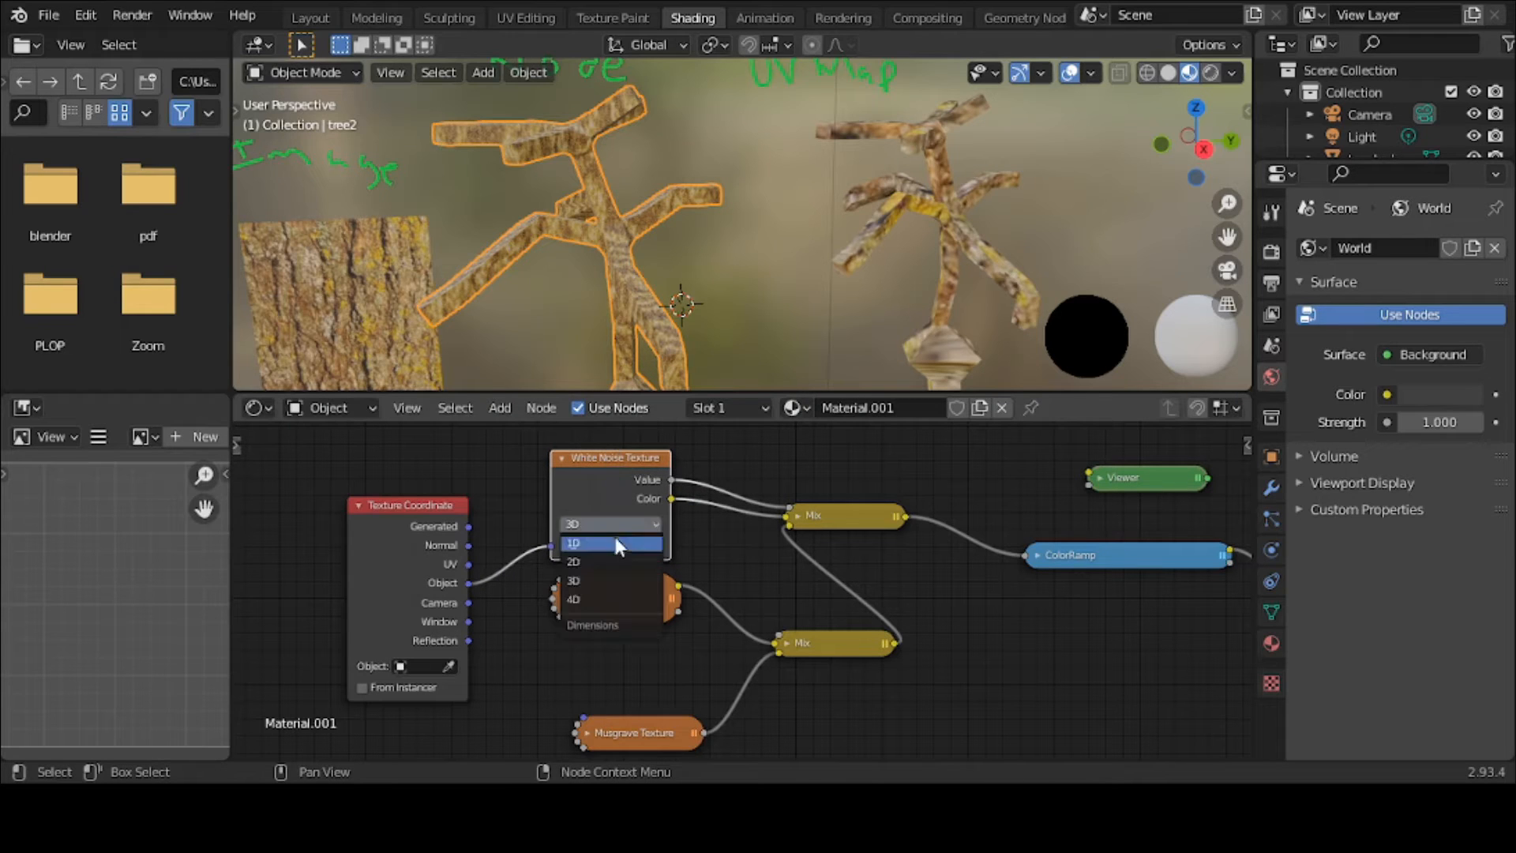
pyautogui.click(618, 599)
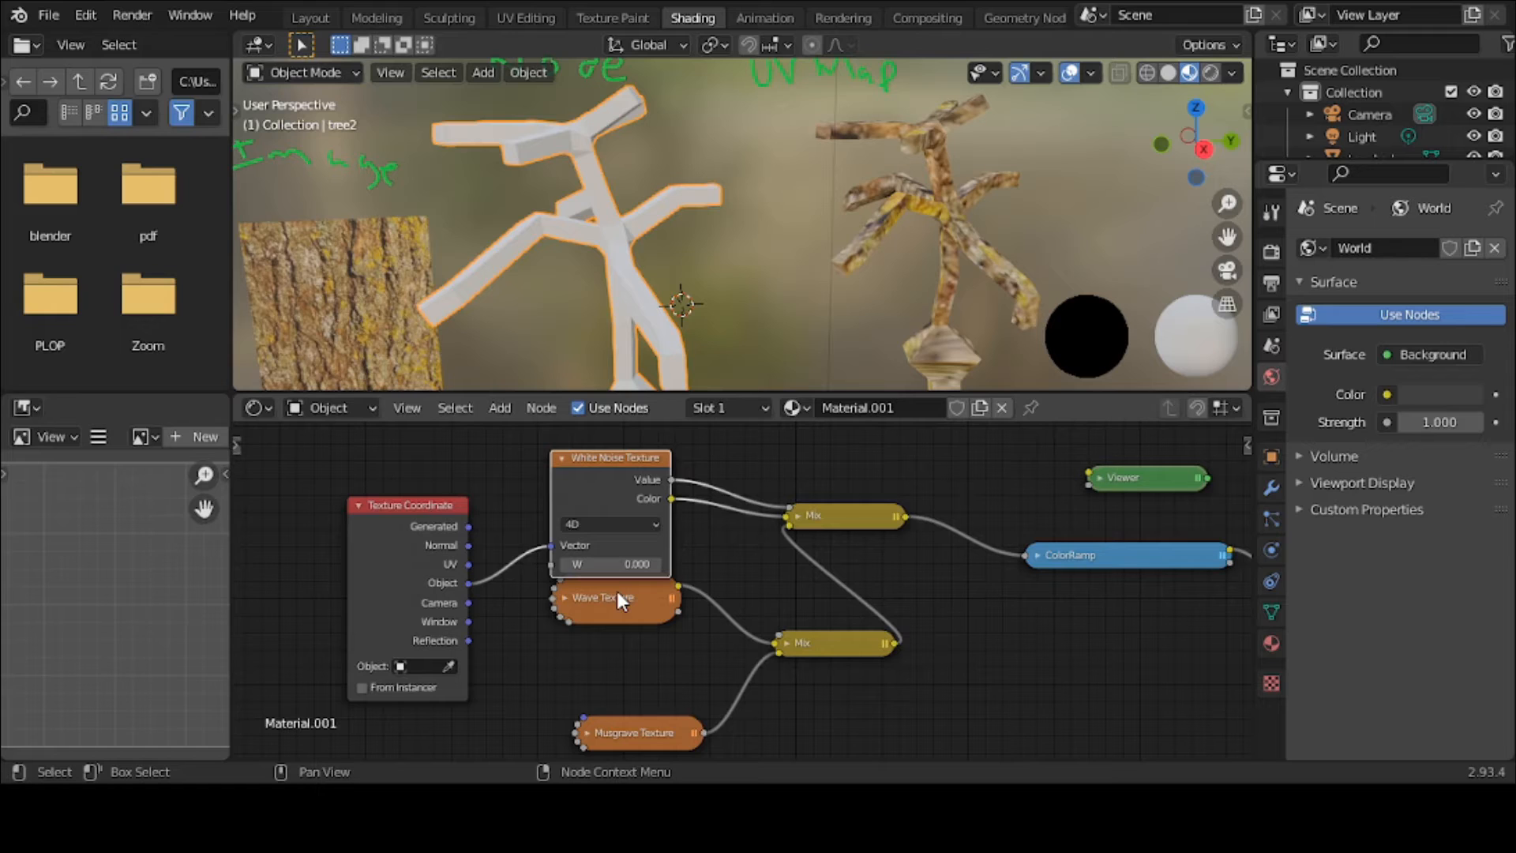
pyautogui.click(608, 525)
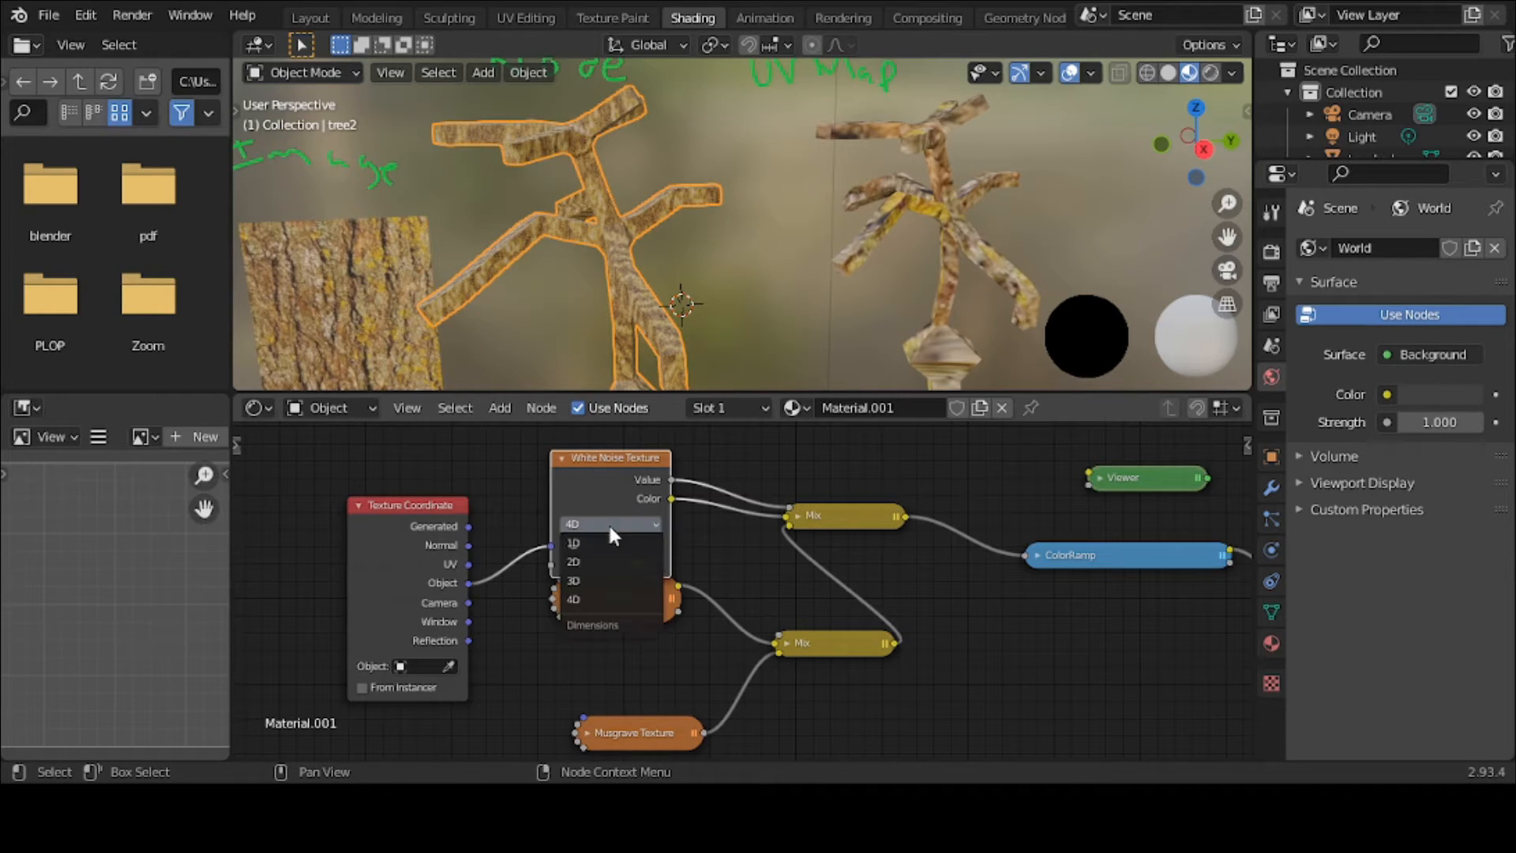
pyautogui.click(617, 580)
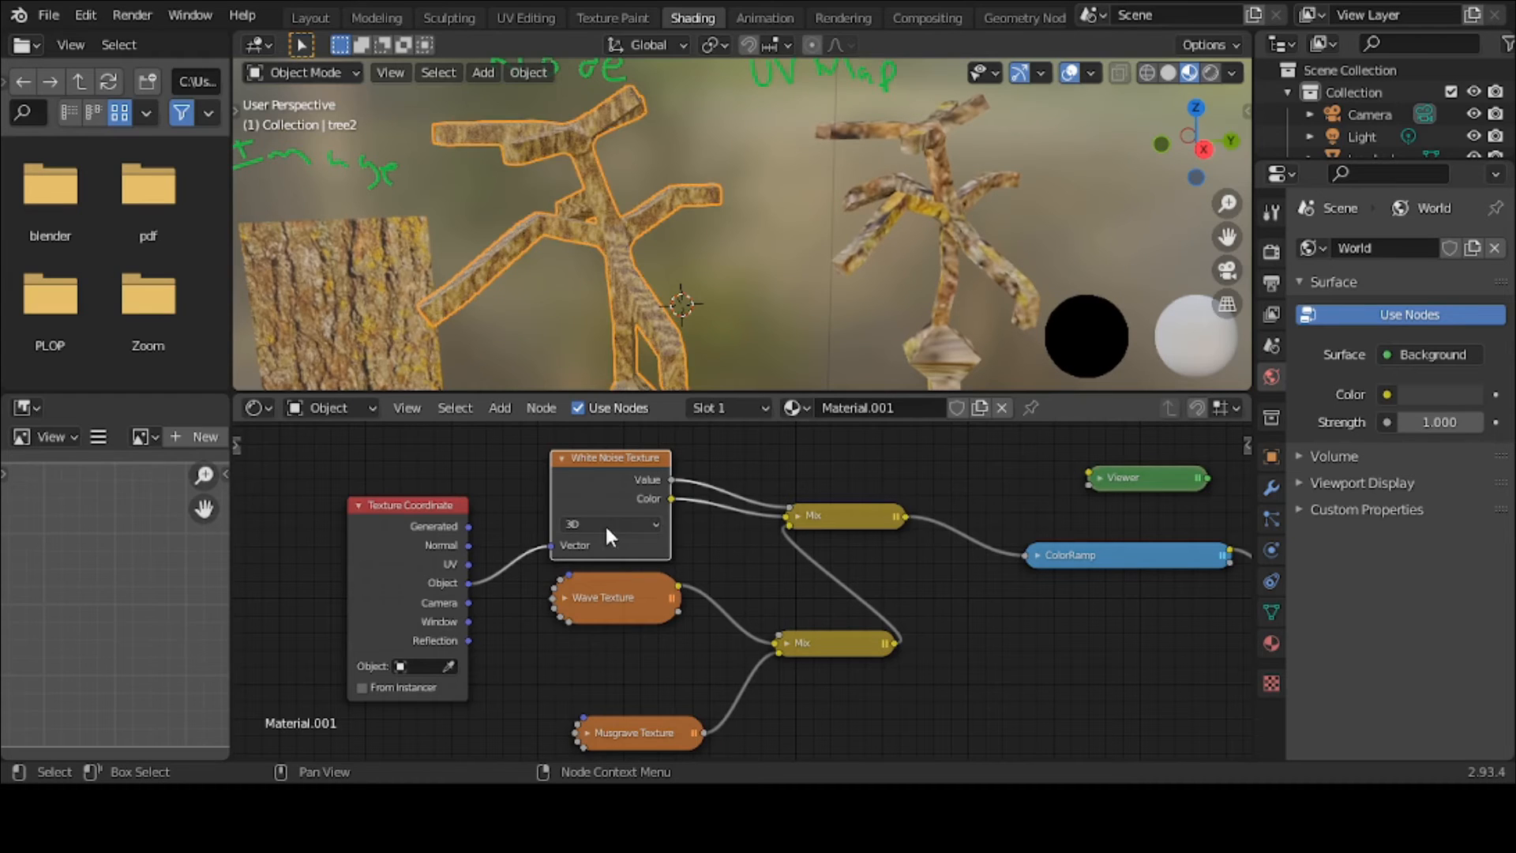
pyautogui.click(562, 460)
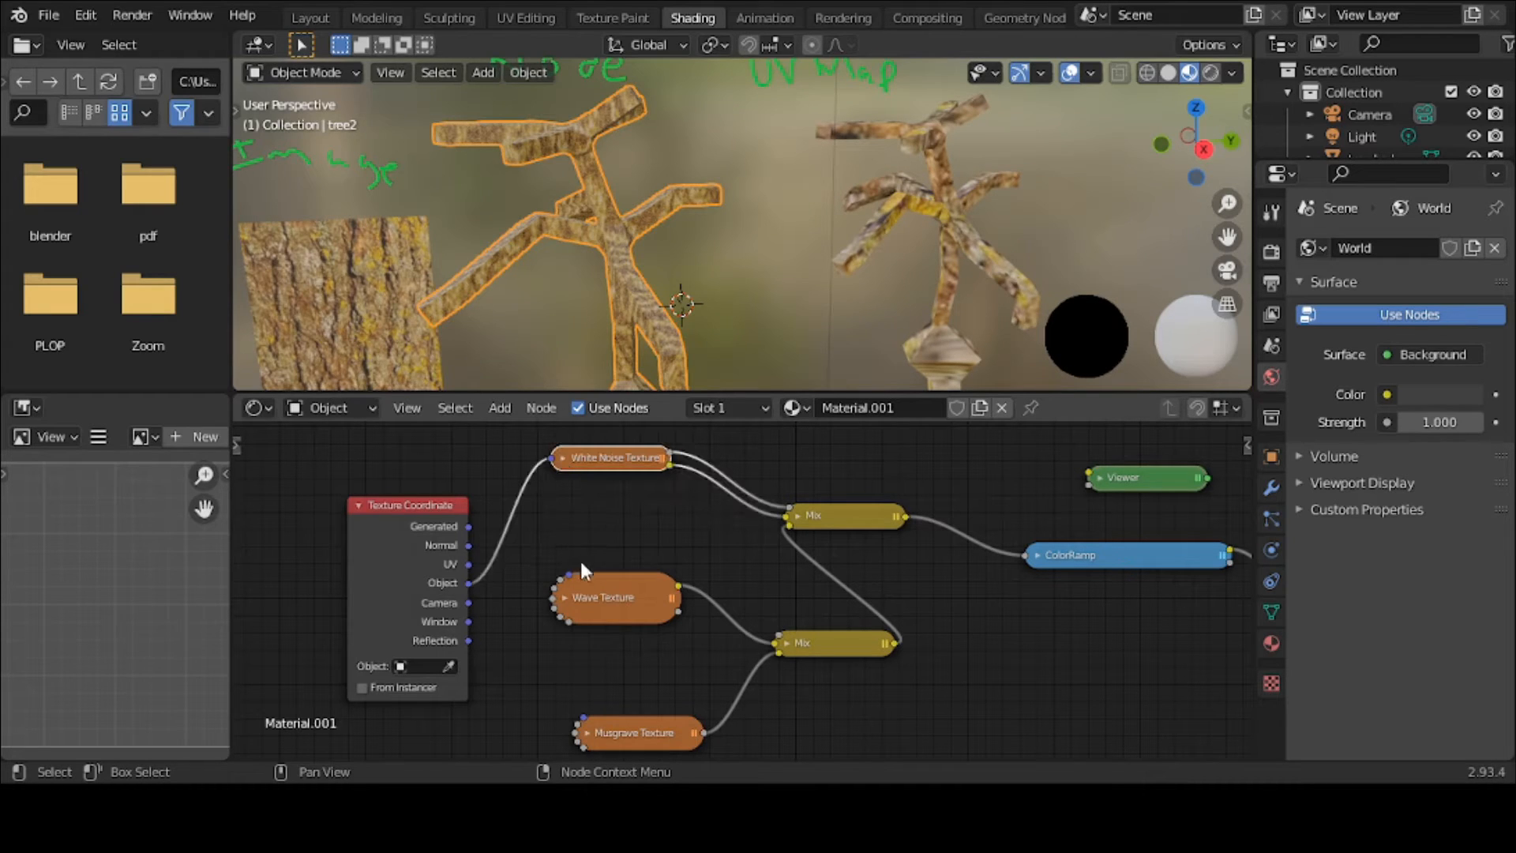
# - Expand the Wave Texture node, move it up beneath the White Noise Texture node, and mute and unmute it once
pyautogui.click(564, 597)
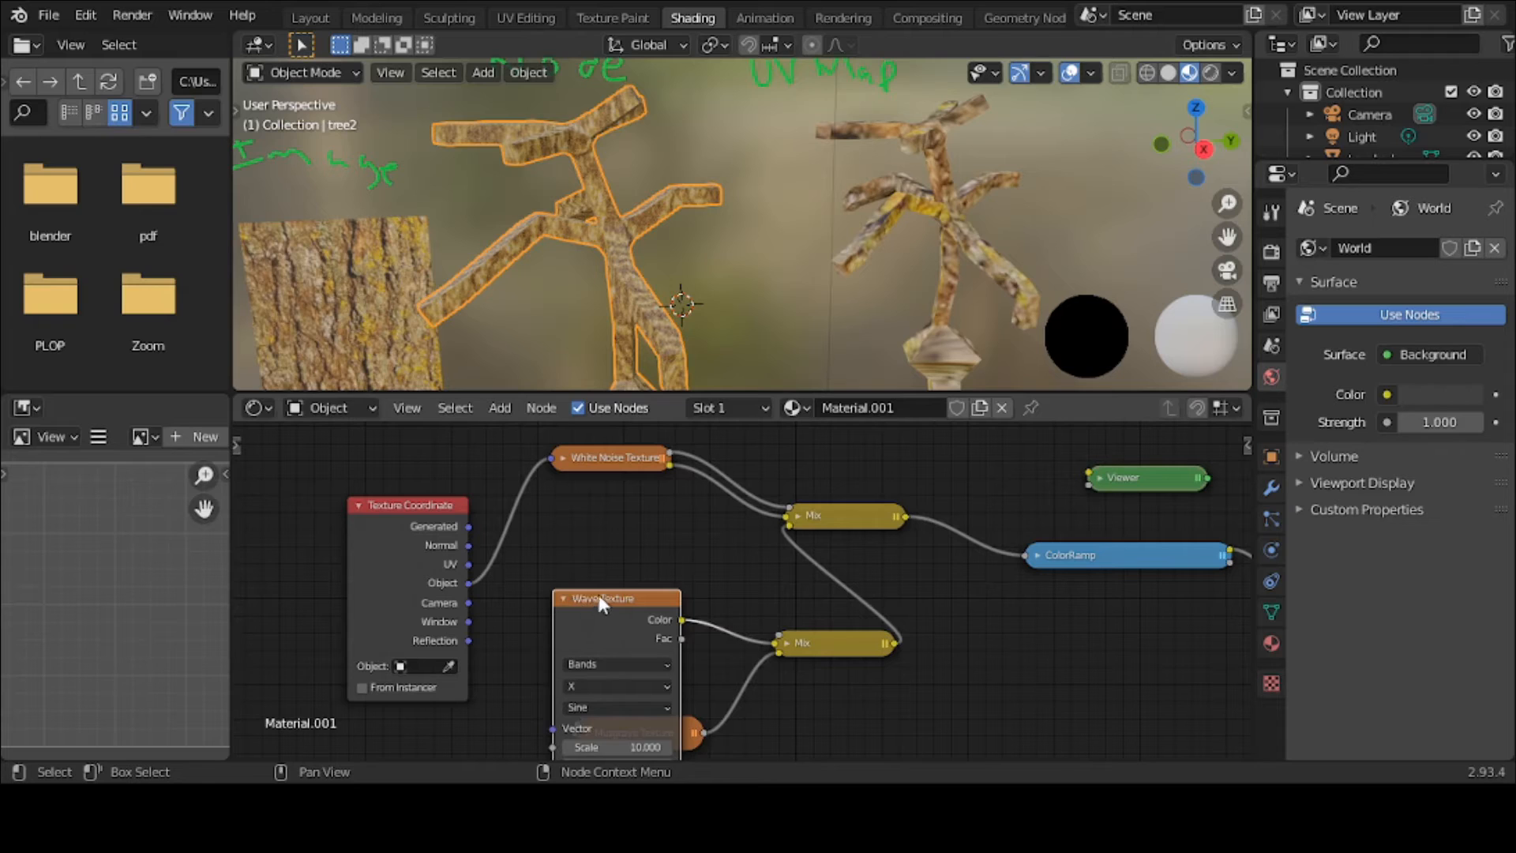
pyautogui.moveTo(598, 595); pyautogui.dragTo(585, 525)
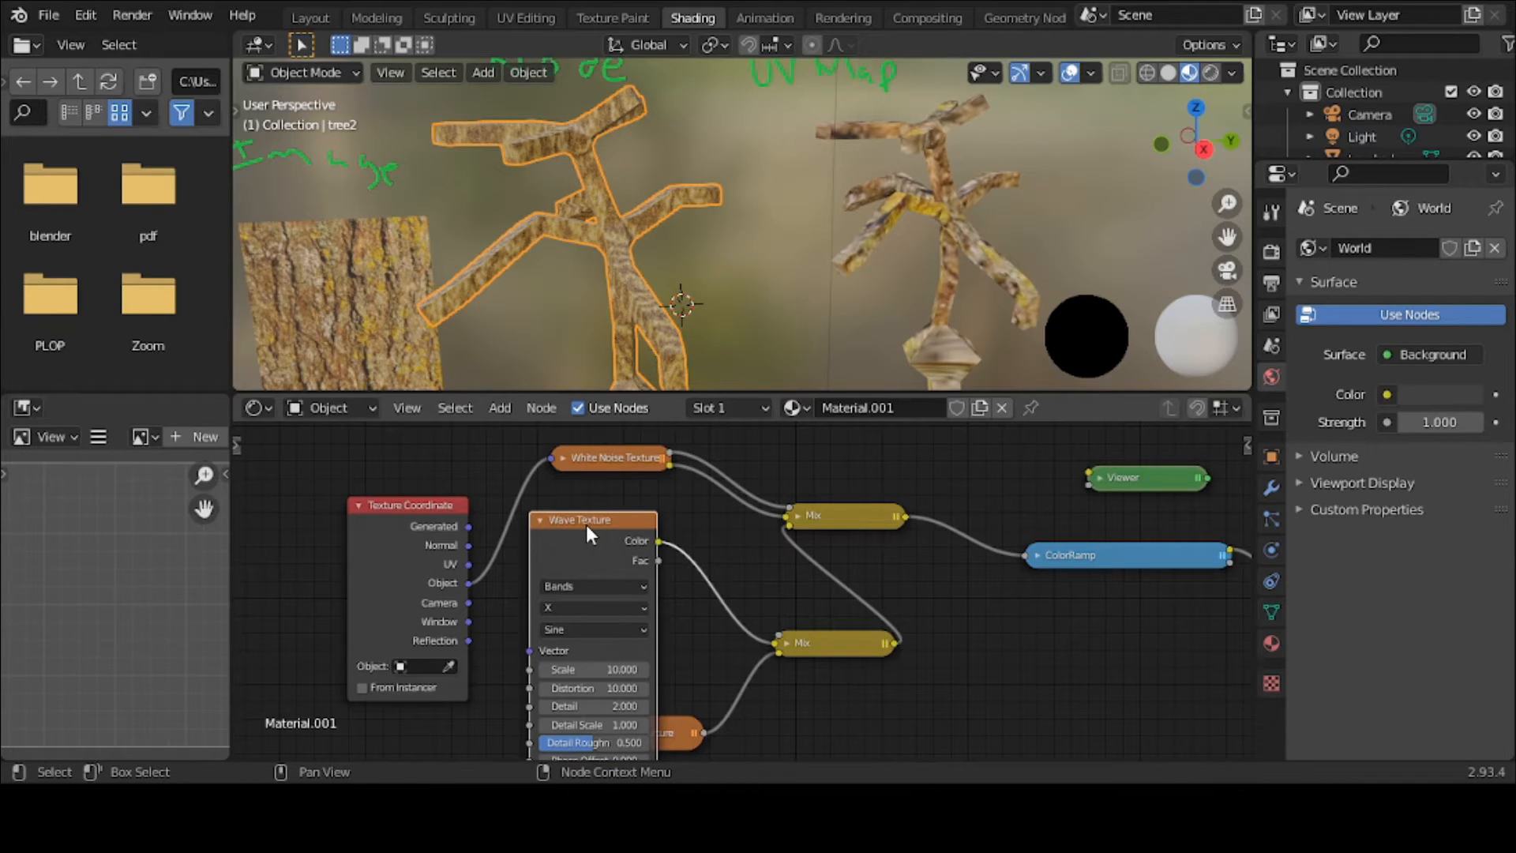
pyautogui.press('m')
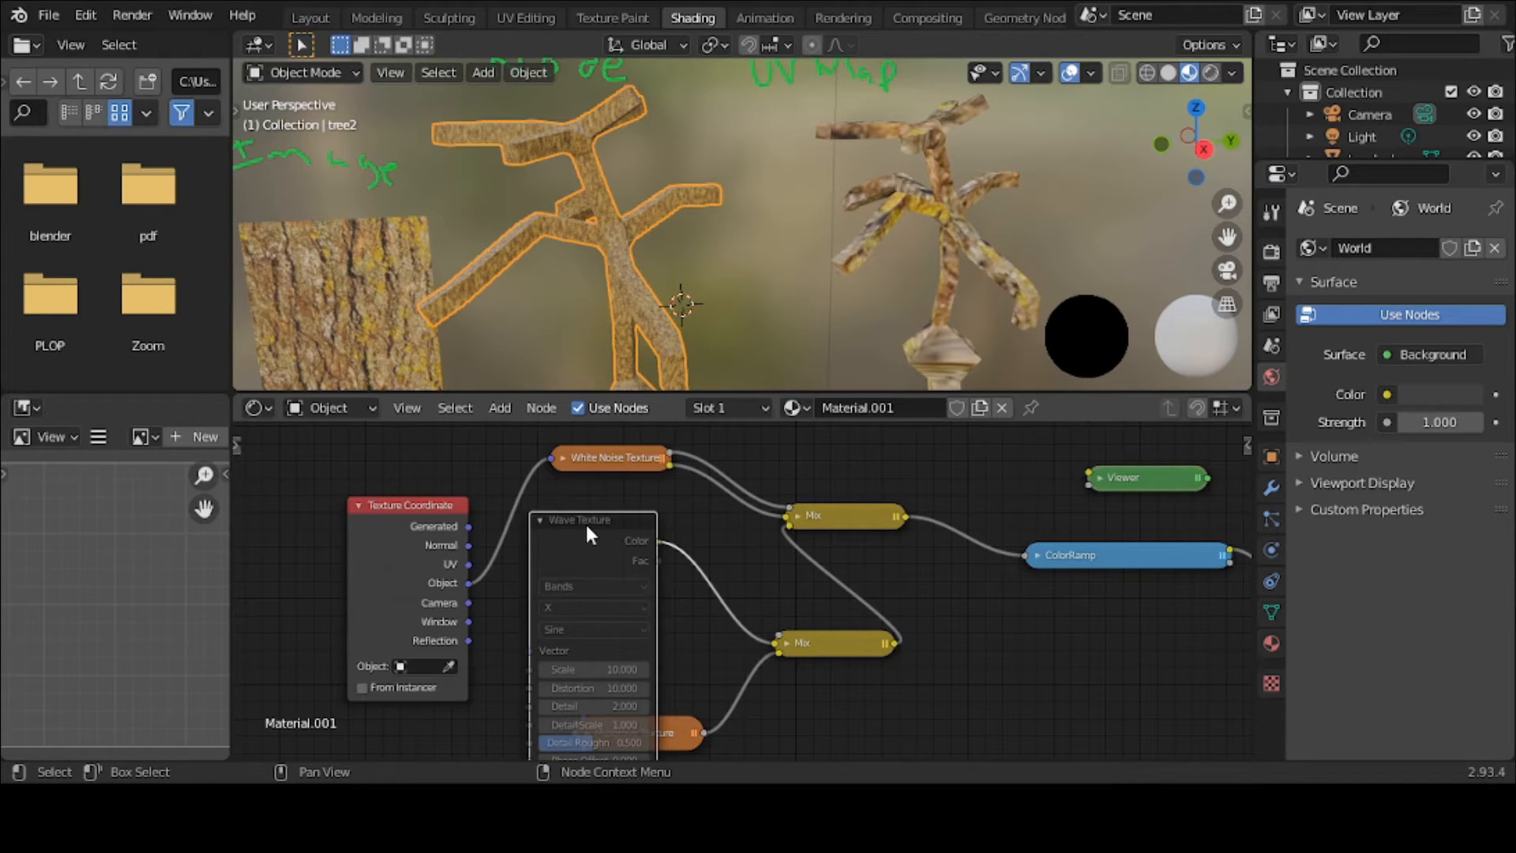
pyautogui.press('m')
# - Compare tree2's branches up close with the Wave Texture node muted and unmuted twice, and collapse the node
pyautogui.scroll(5, 623, 270)
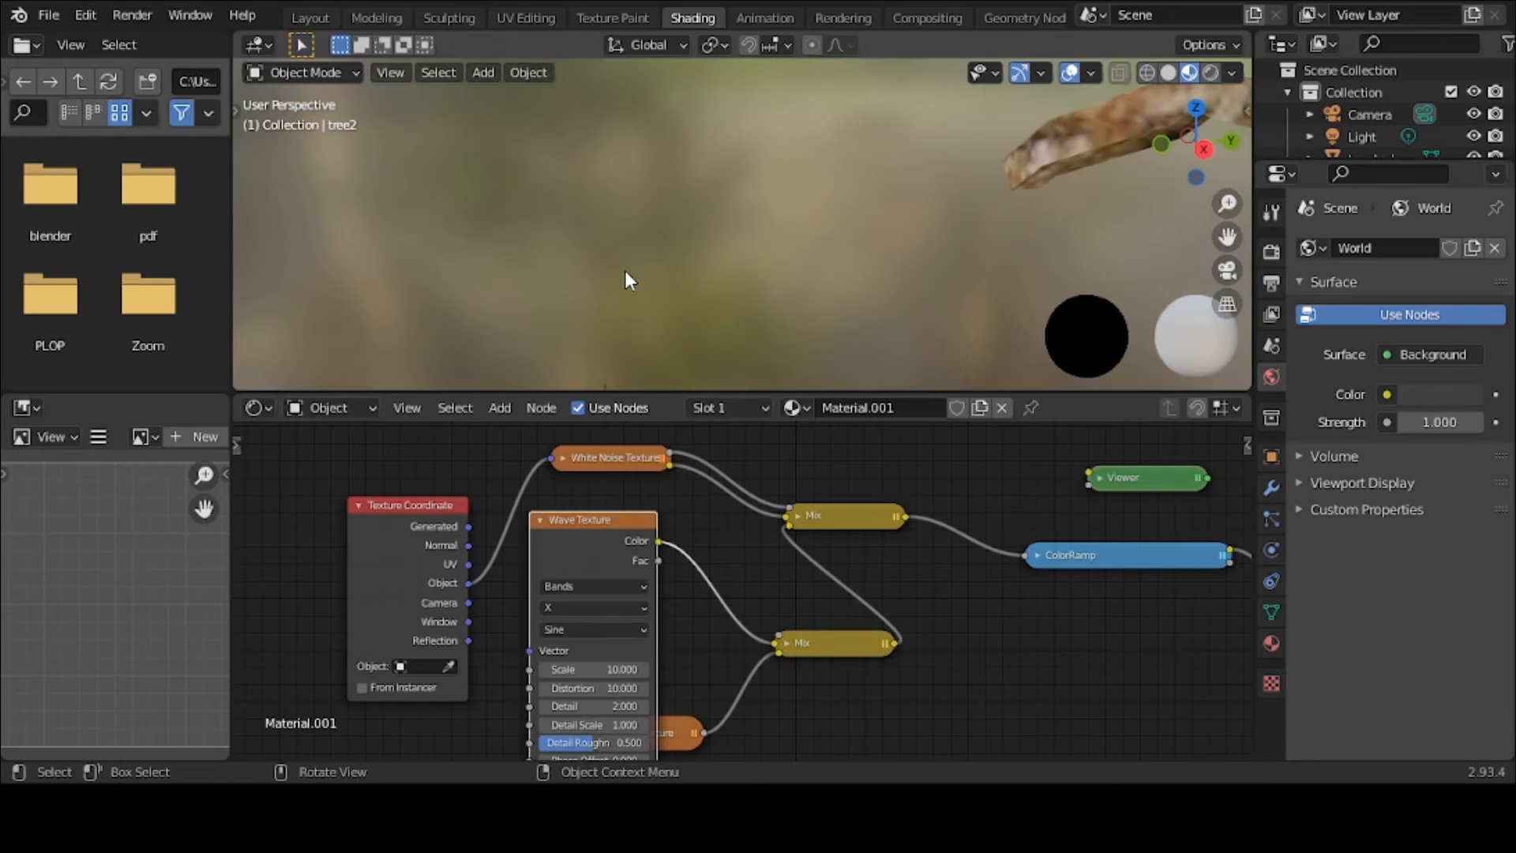
pyautogui.scroll(-4, 624, 270)
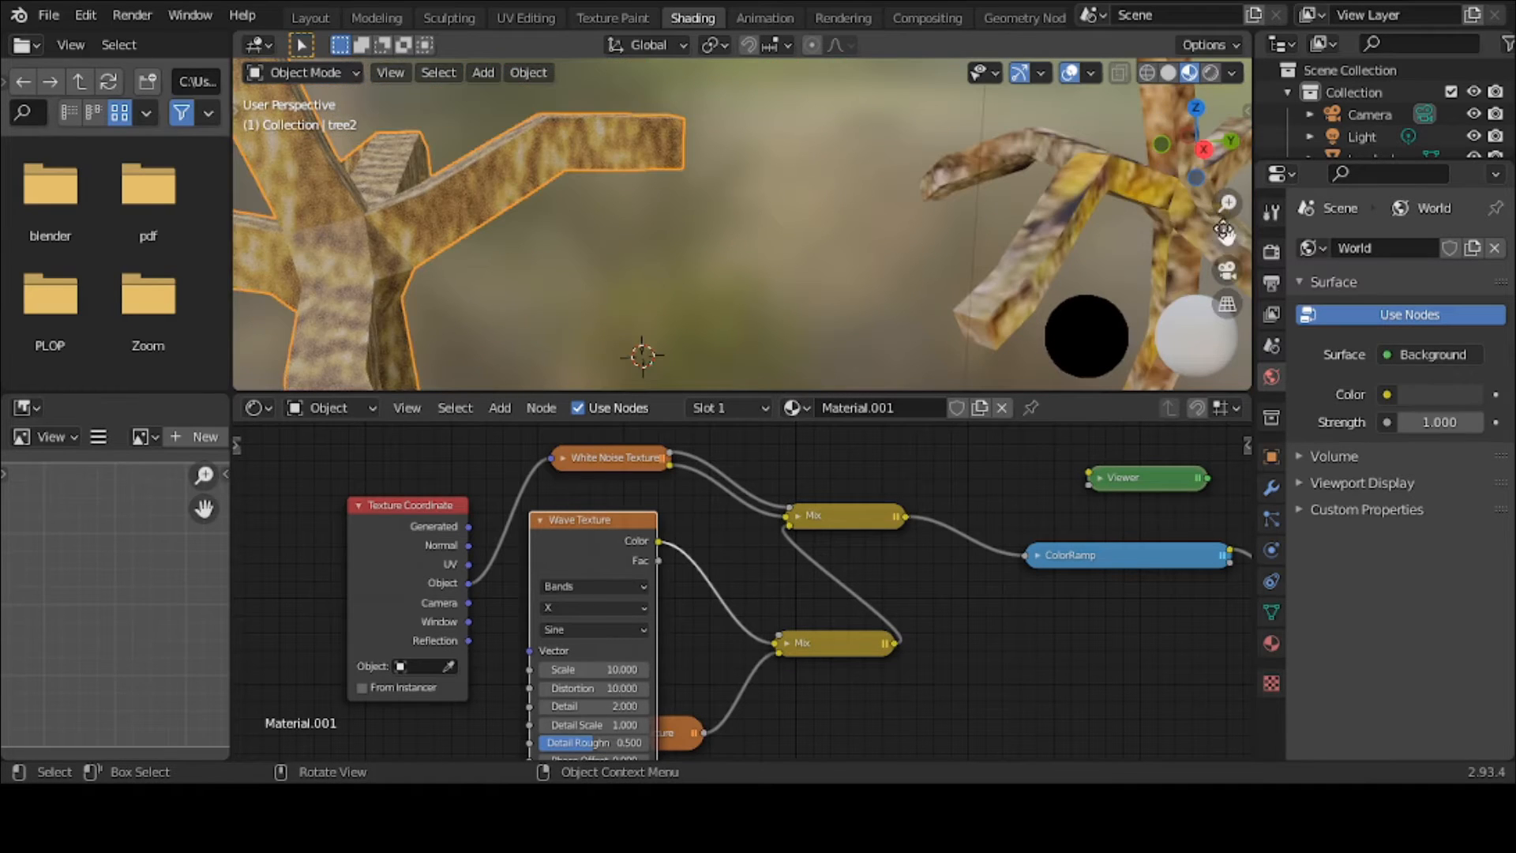
pyautogui.moveTo(1227, 235); pyautogui.dragTo(1276, 247)
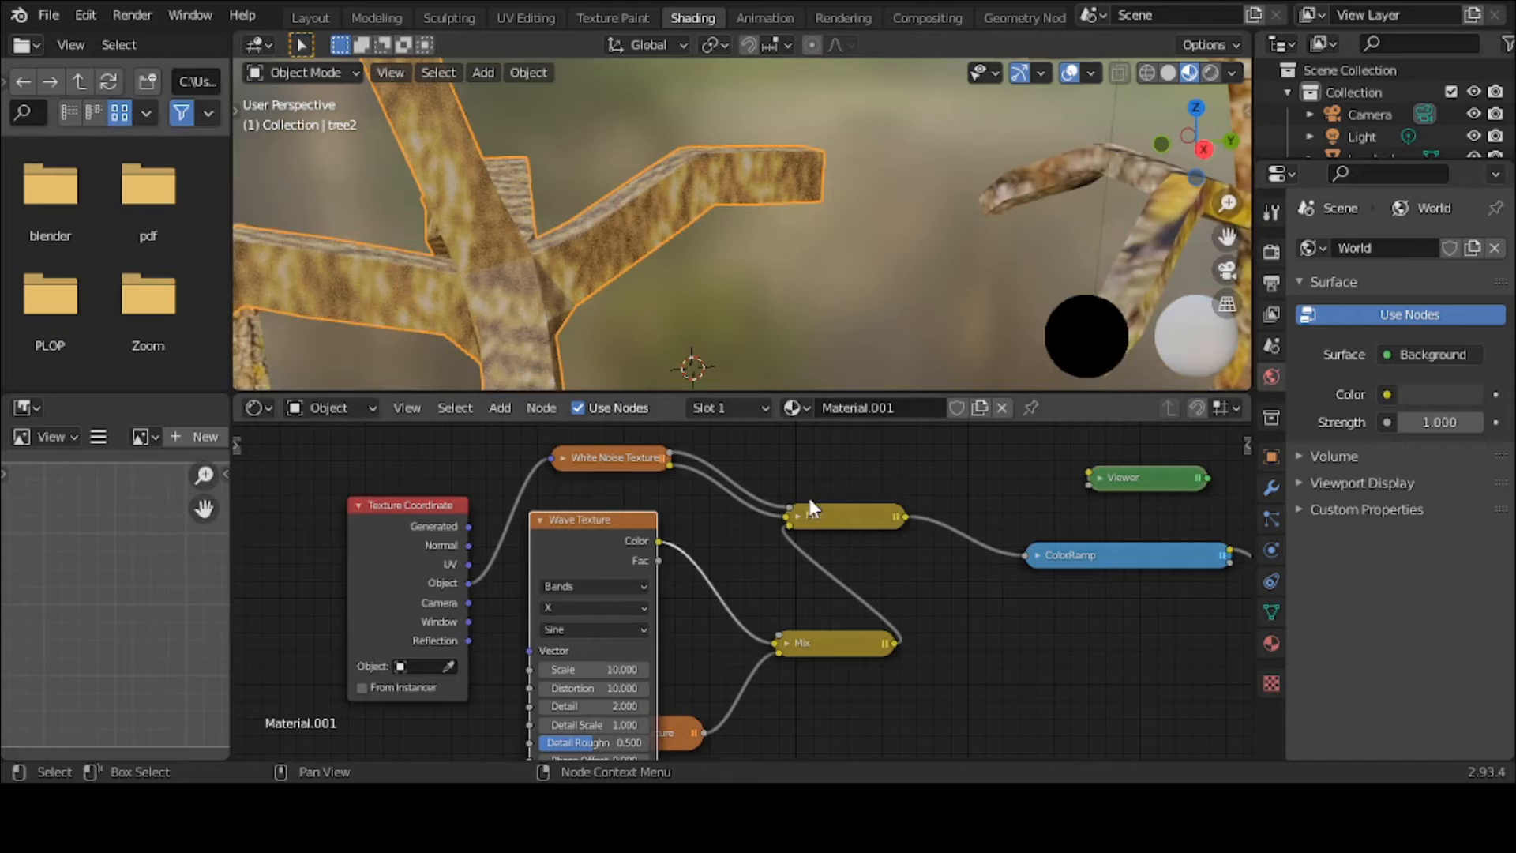
pyautogui.press('m')
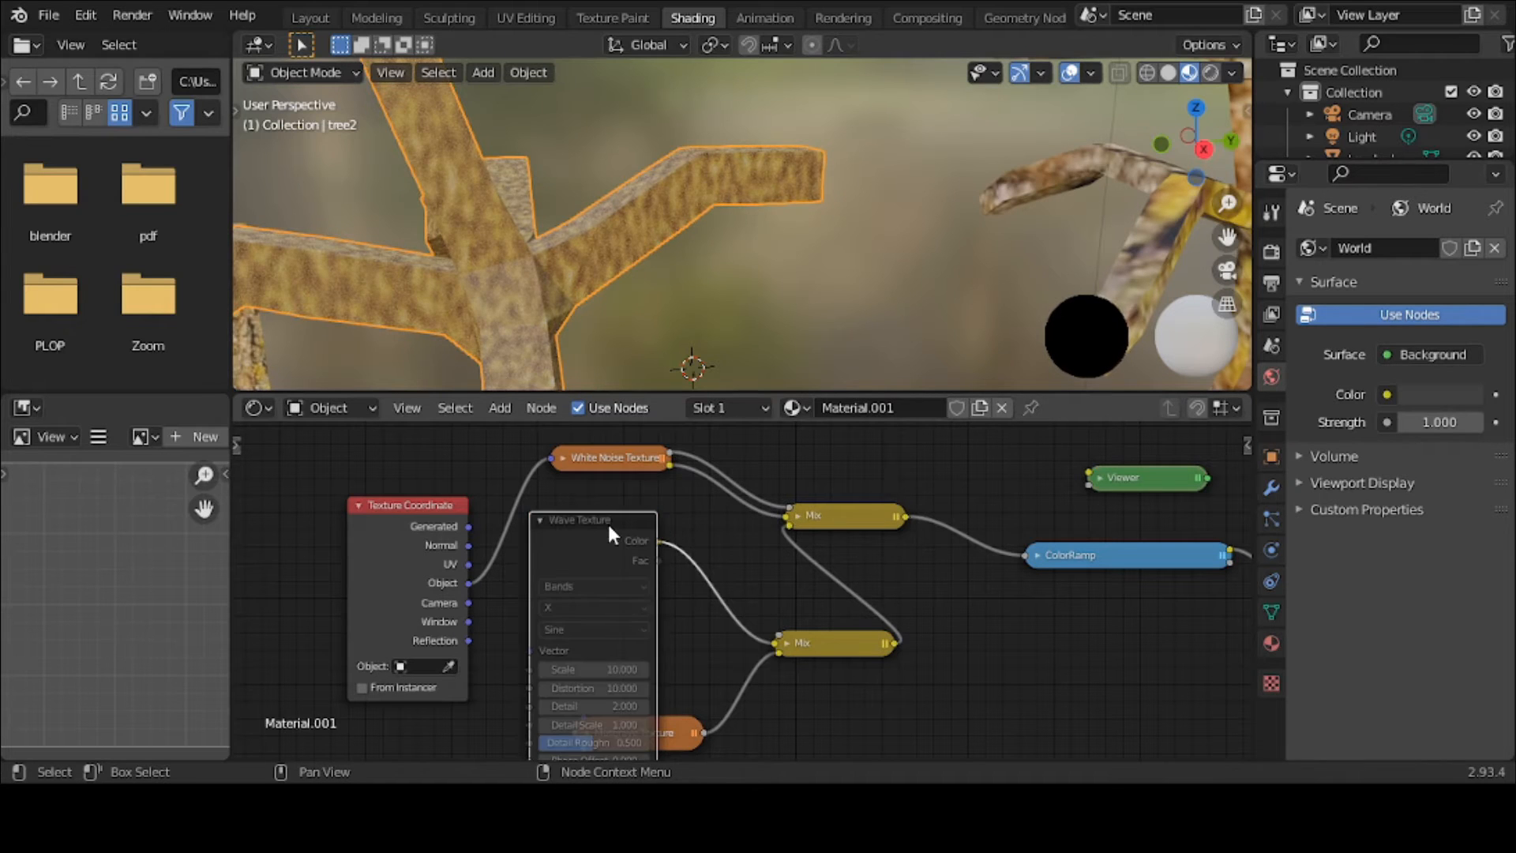
pyautogui.press('m')
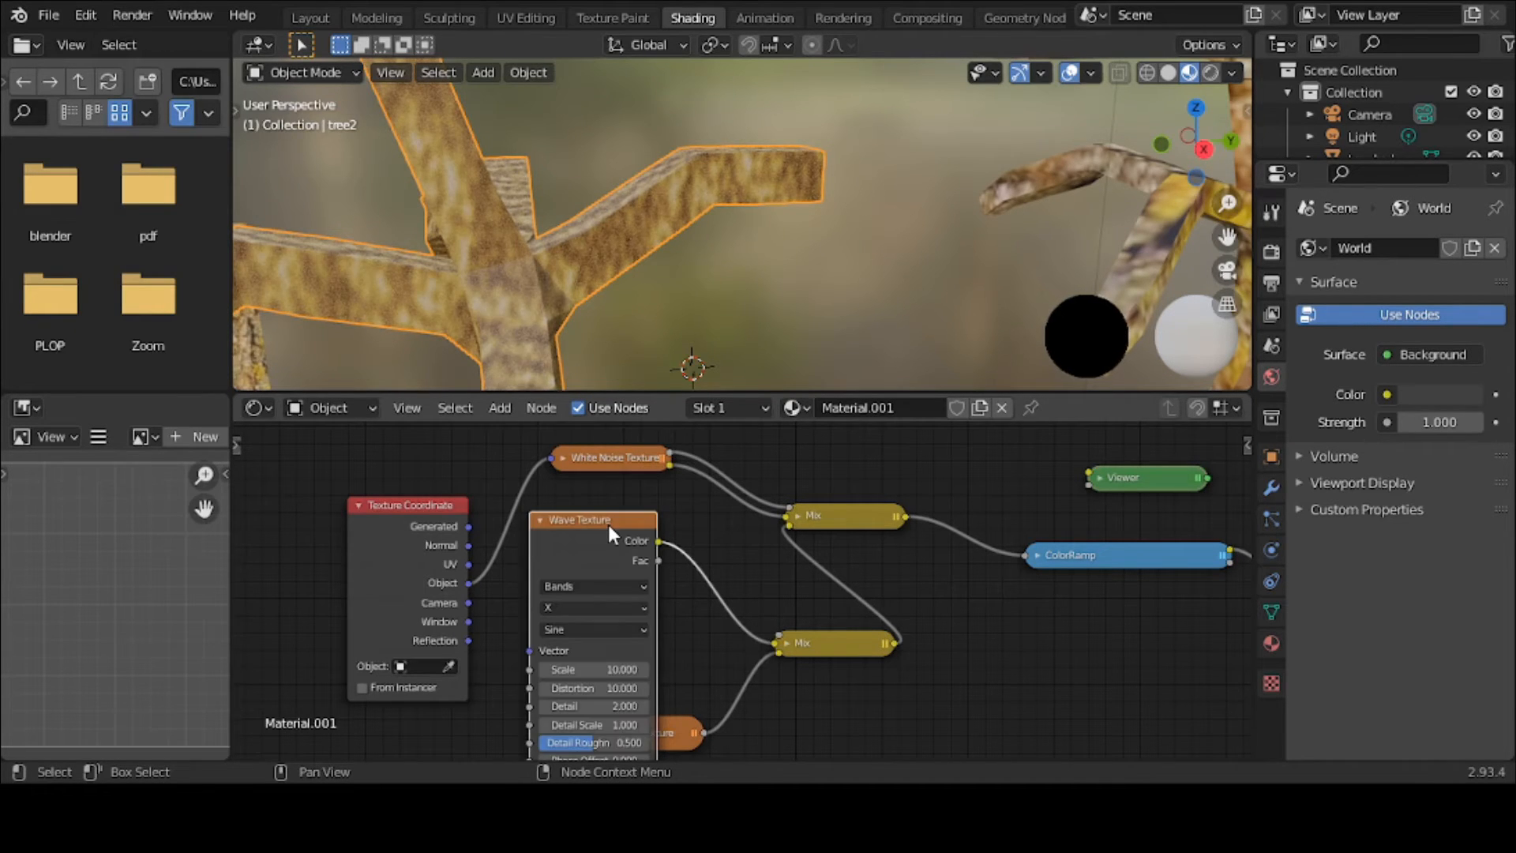
pyautogui.press('m')
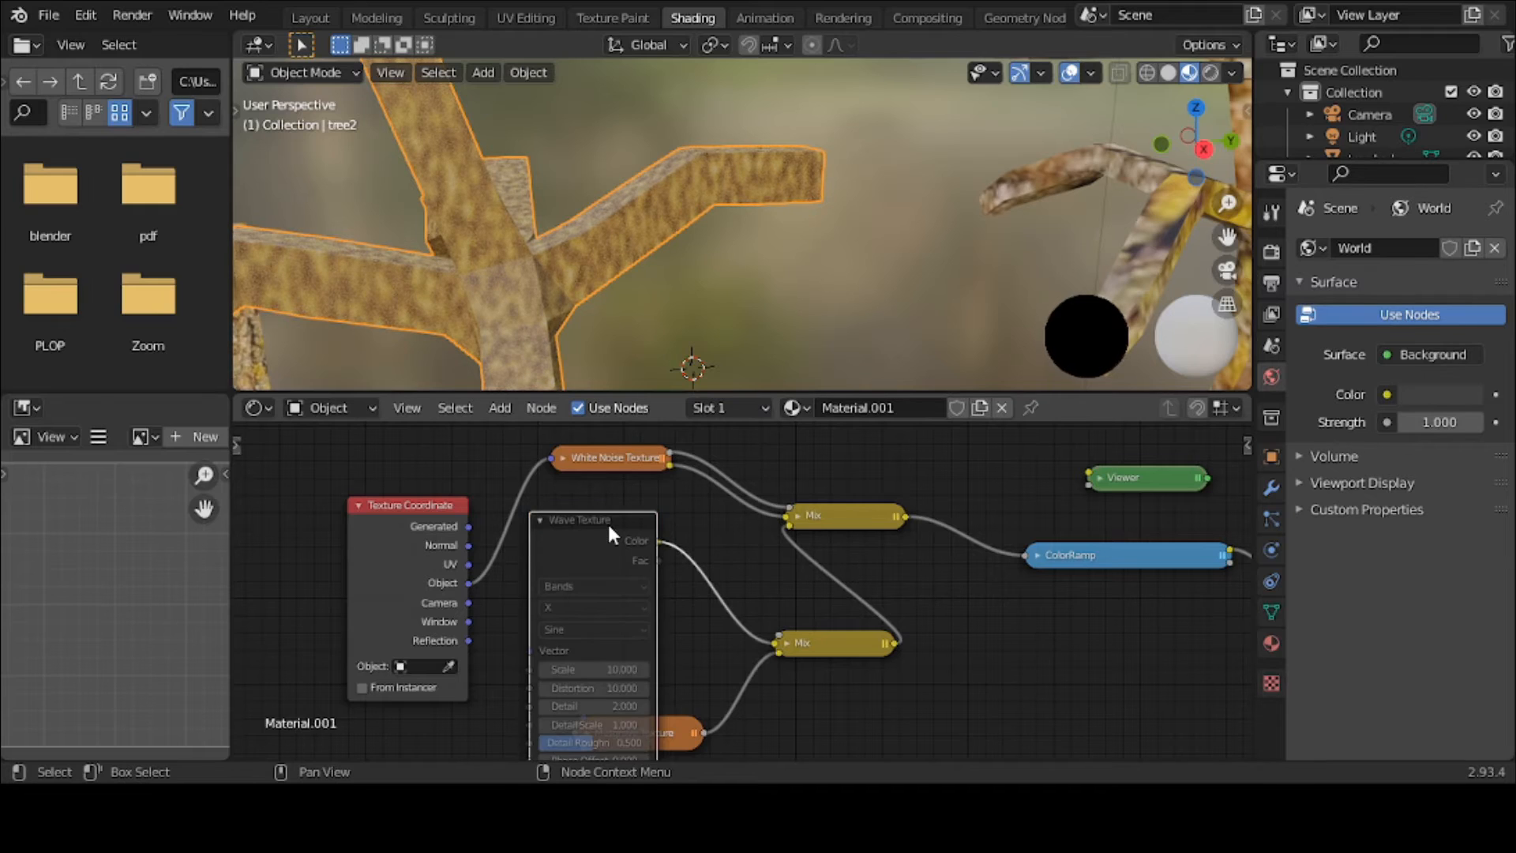
pyautogui.scroll(-1, 685, 251)
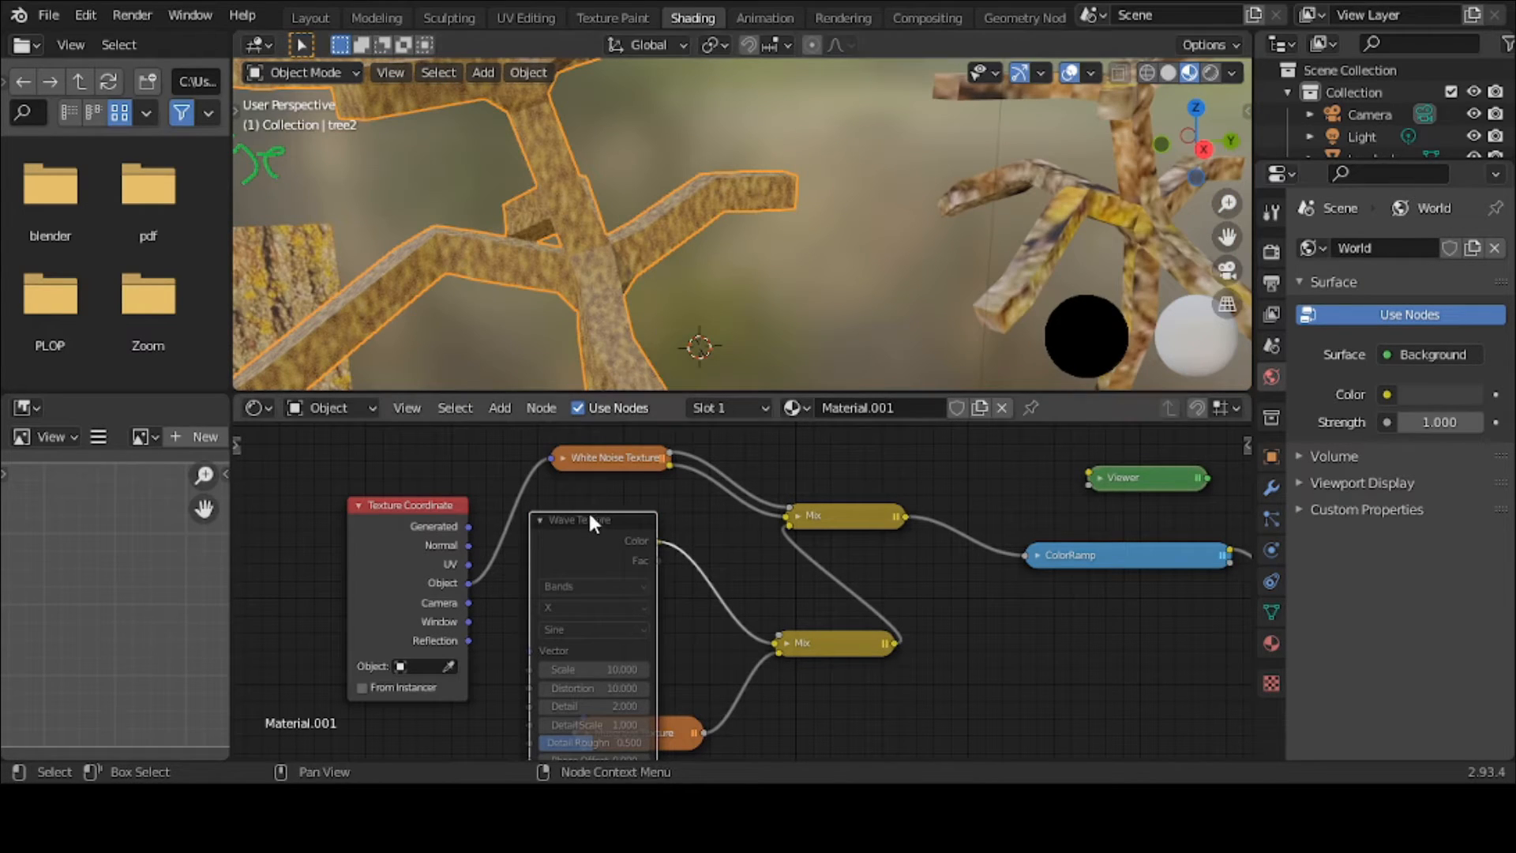
pyautogui.press('m')
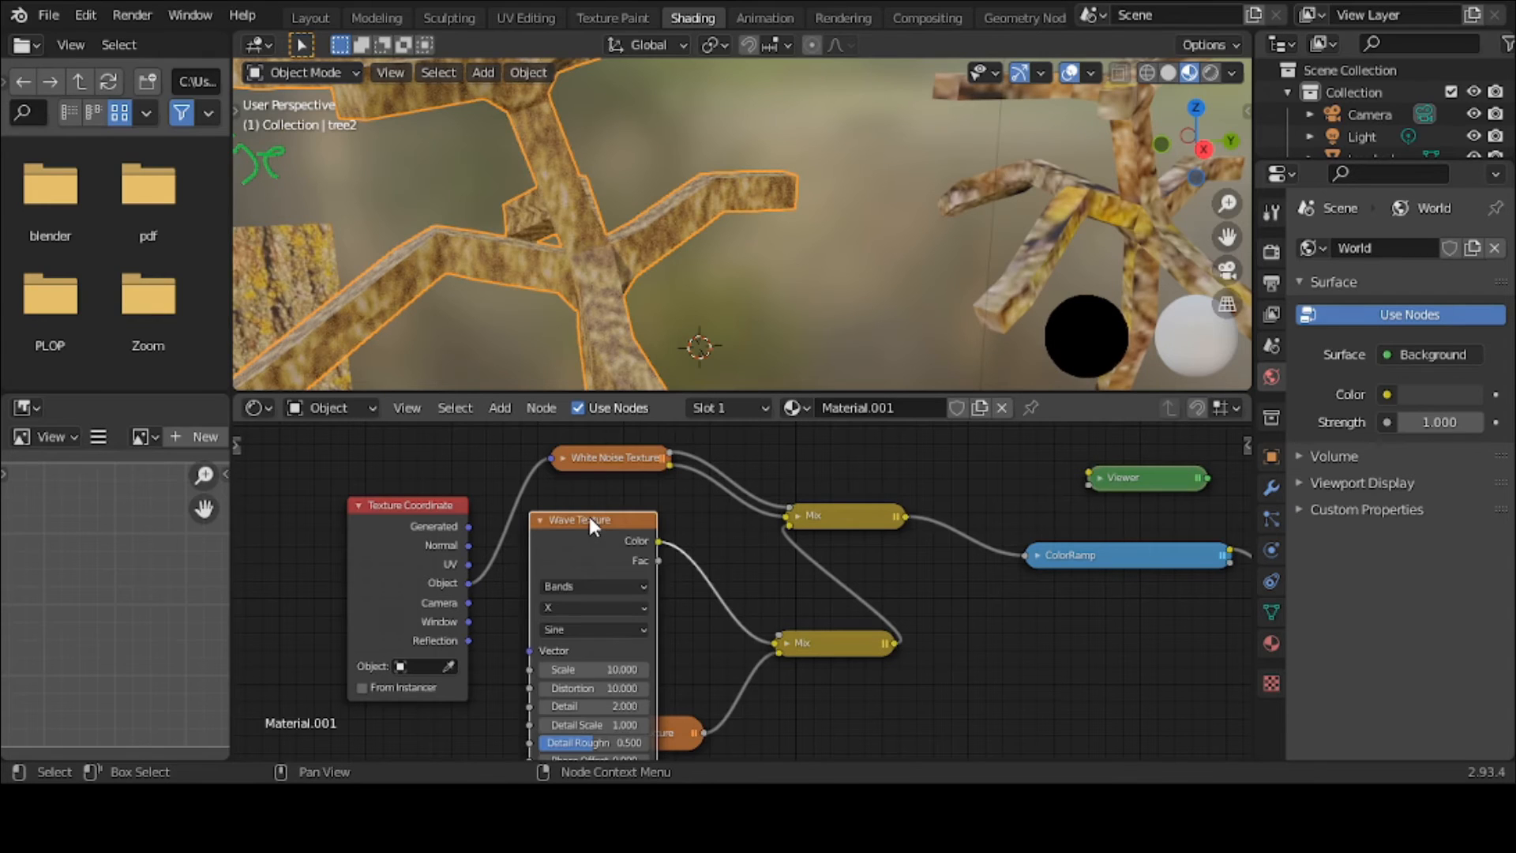
pyautogui.click(539, 521)
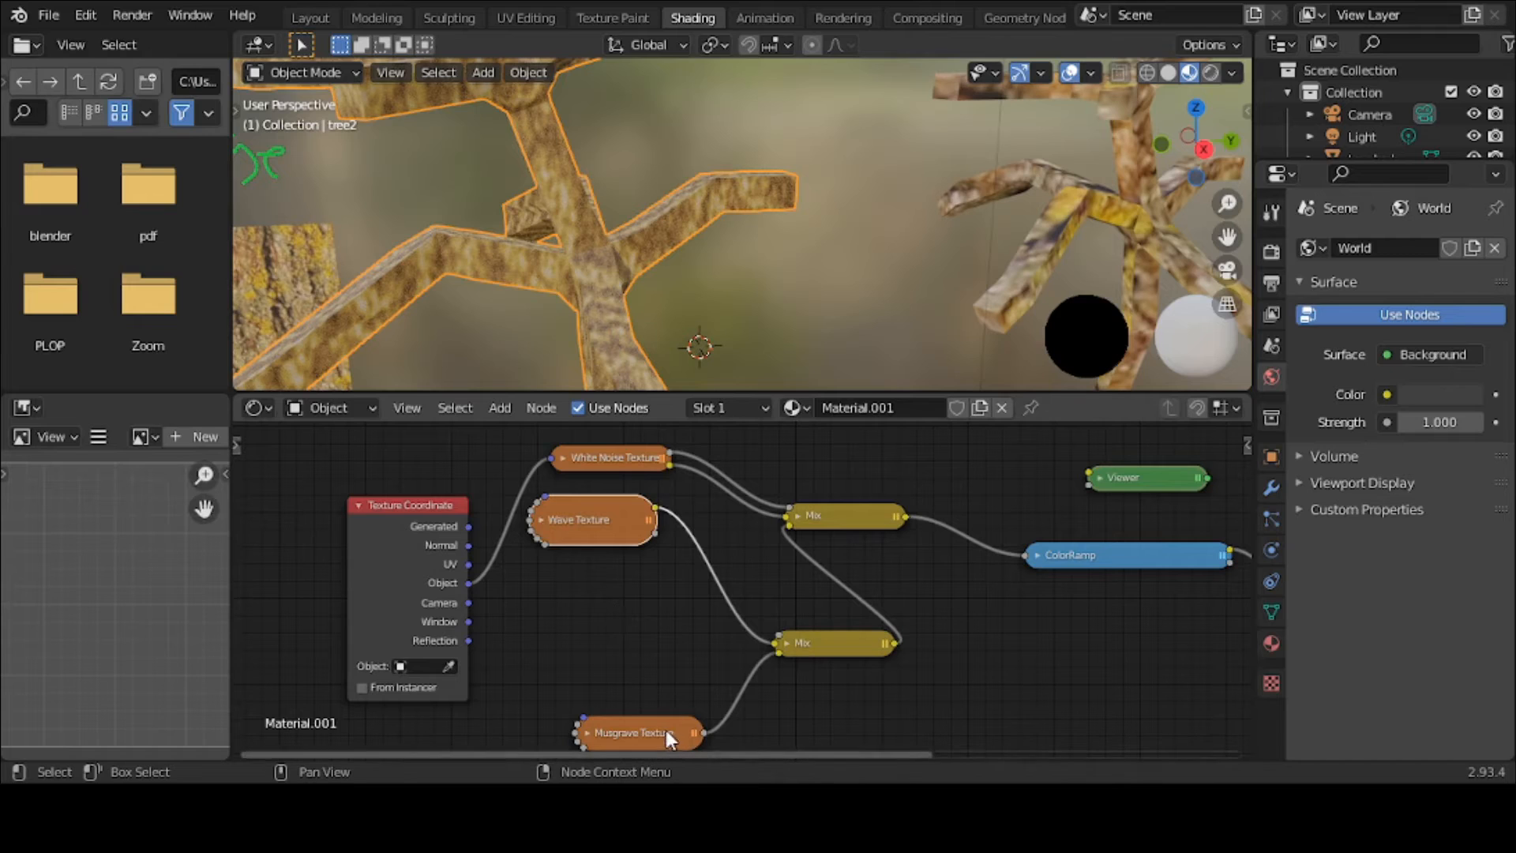
# - Move the Musgrave Texture node directly below Wave Texture, and mute and unmute it to compare its effect on tree2
pyautogui.moveTo(666, 729); pyautogui.dragTo(615, 586)
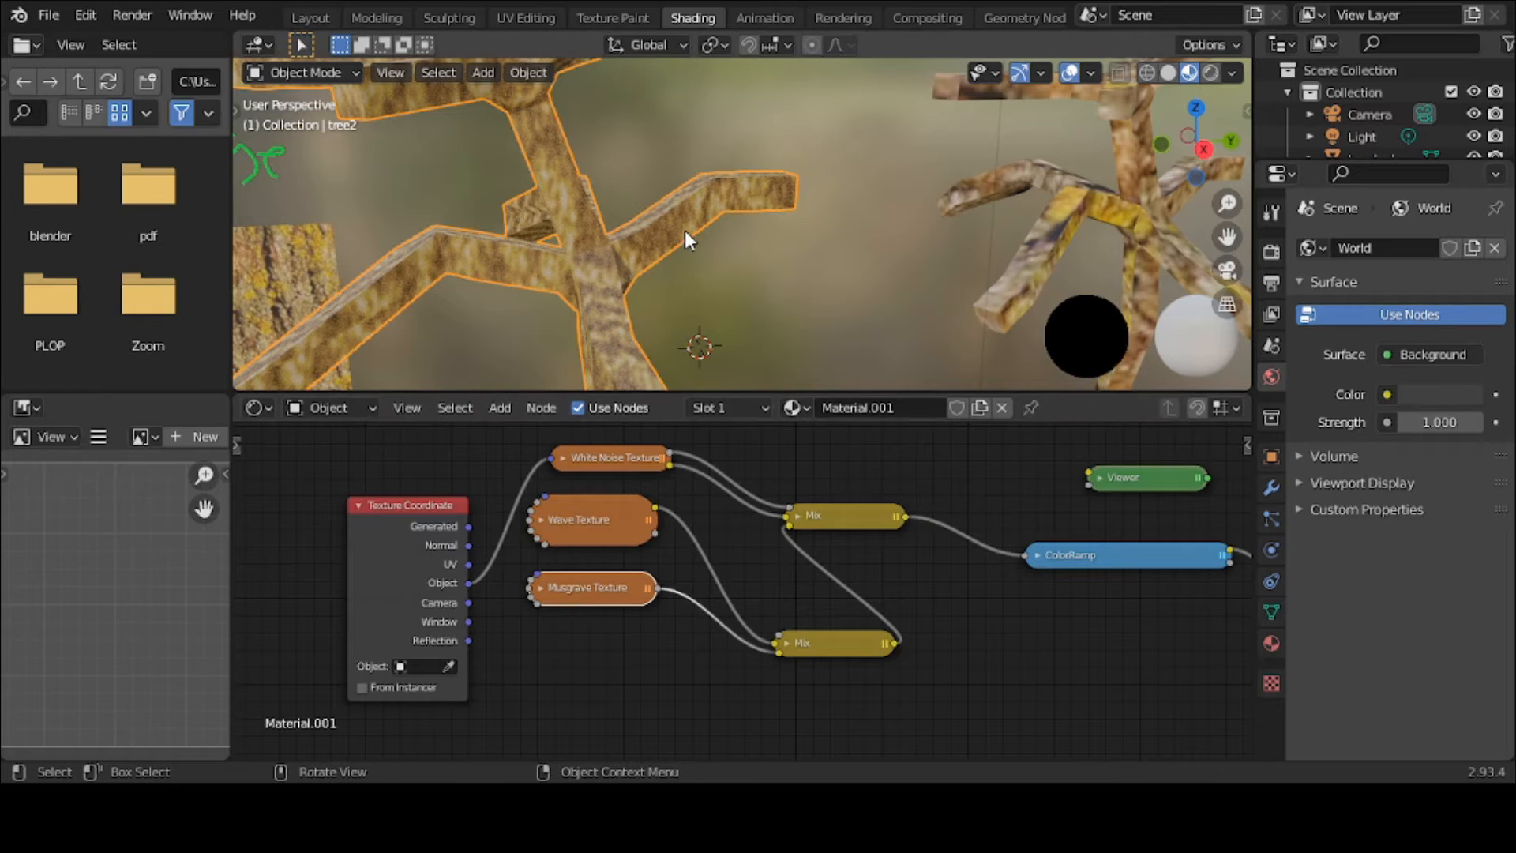
pyautogui.scroll(2, 685, 230)
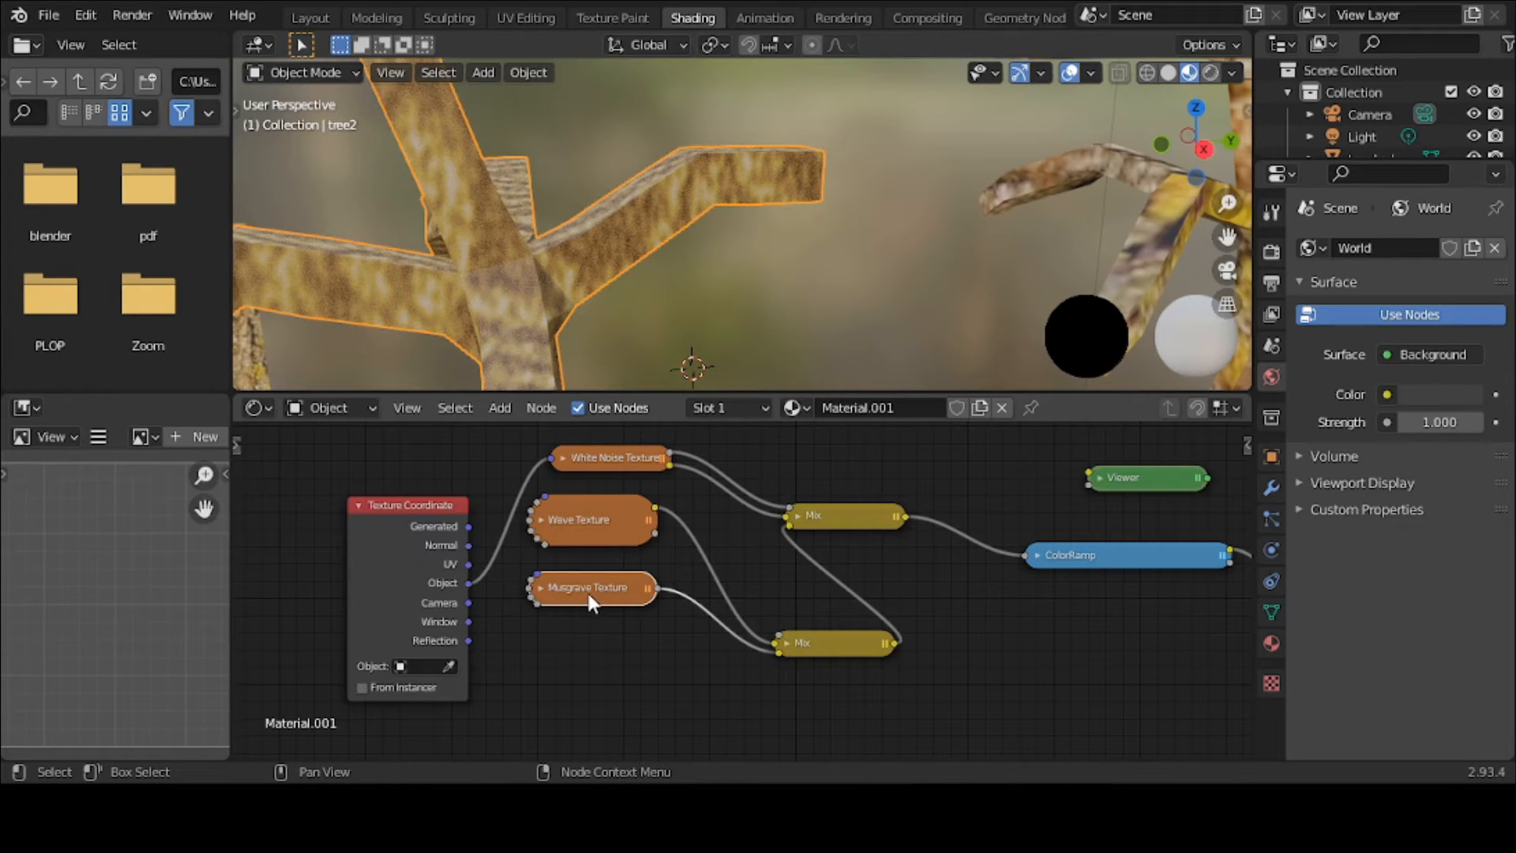
pyautogui.press('m')
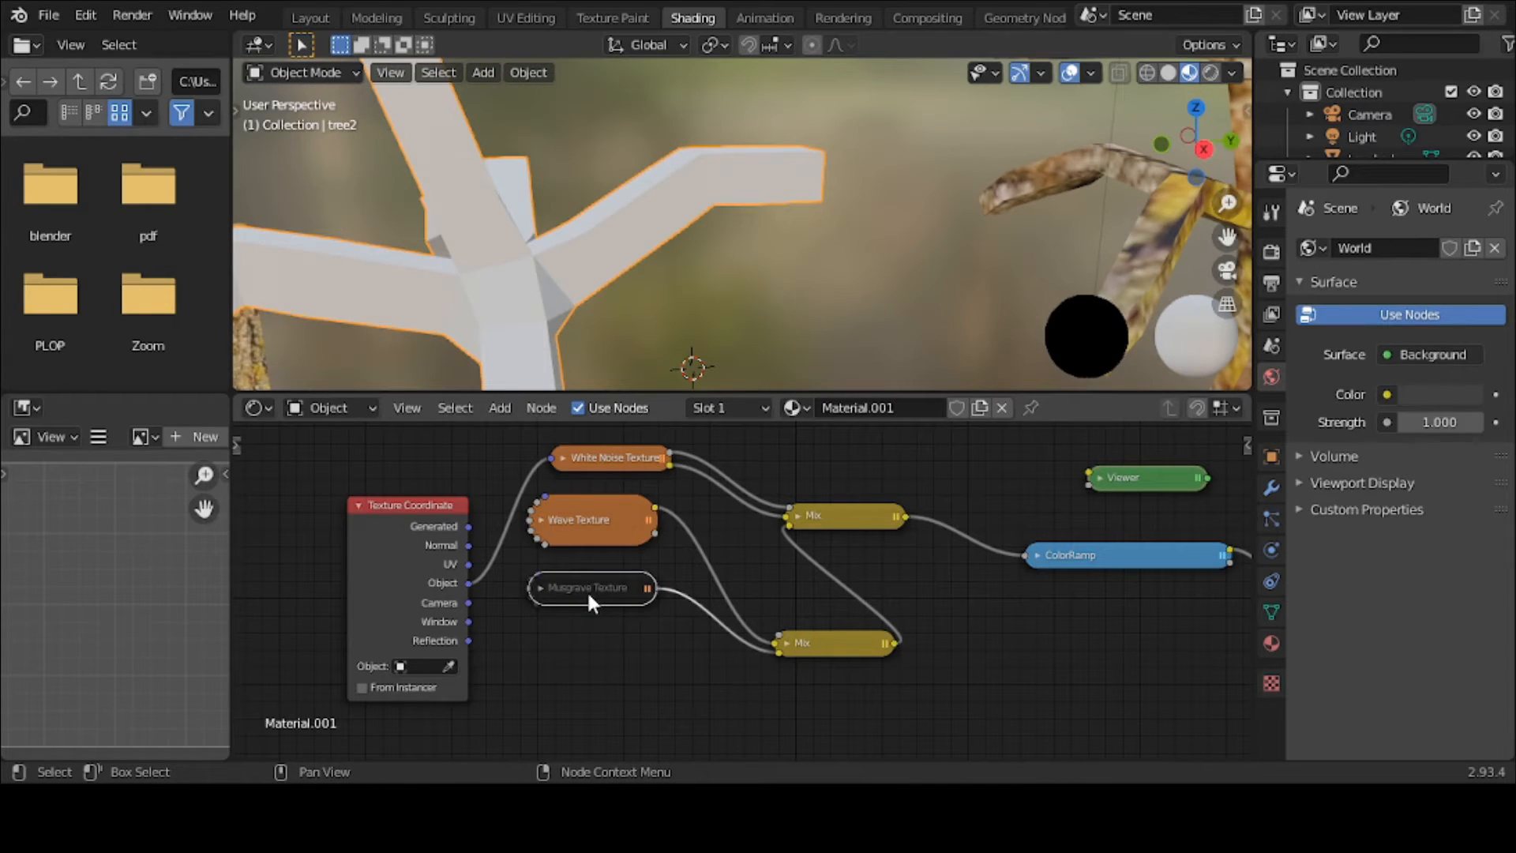
pyautogui.scroll(-6, 682, 248)
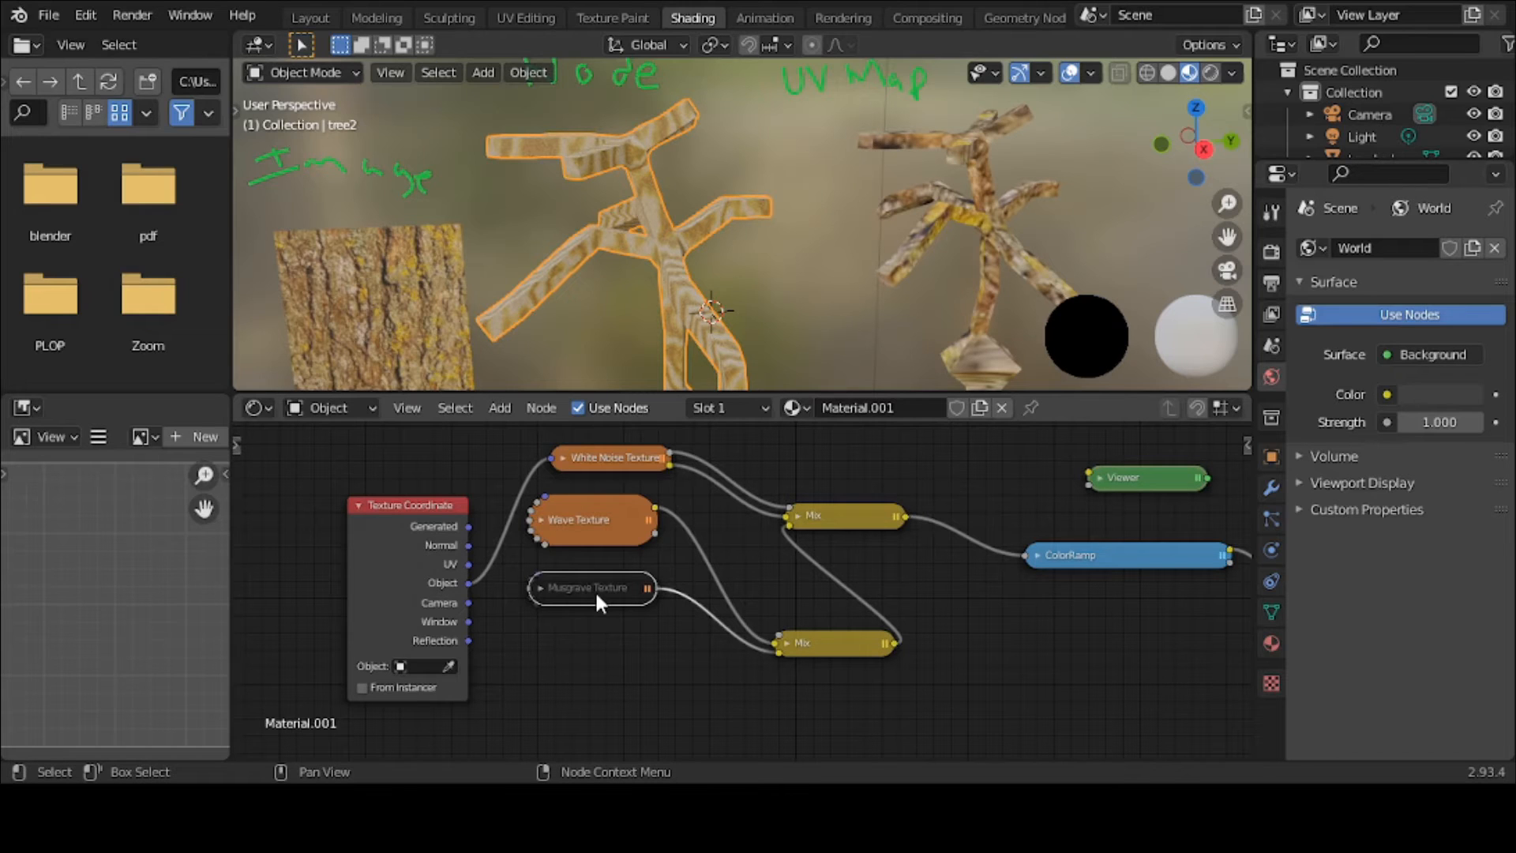
pyautogui.press('m')
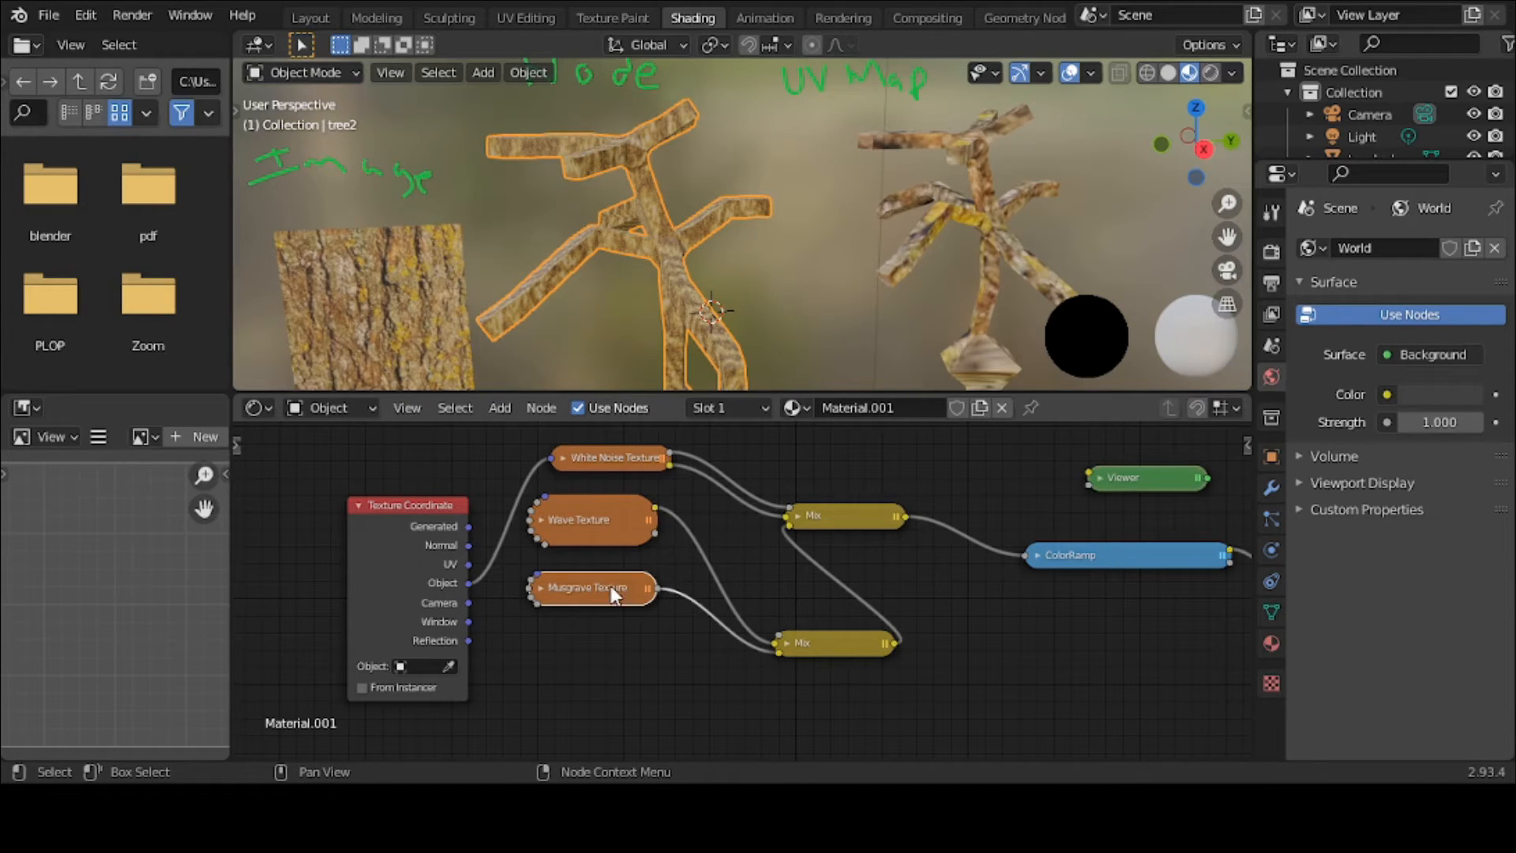
# - Space out the Musgrave Texture, Wave Texture and lower Mix nodes, and expand that Mix node to show its settings
pyautogui.moveTo(609, 586); pyautogui.dragTo(610, 670)
pyautogui.click(570, 537)
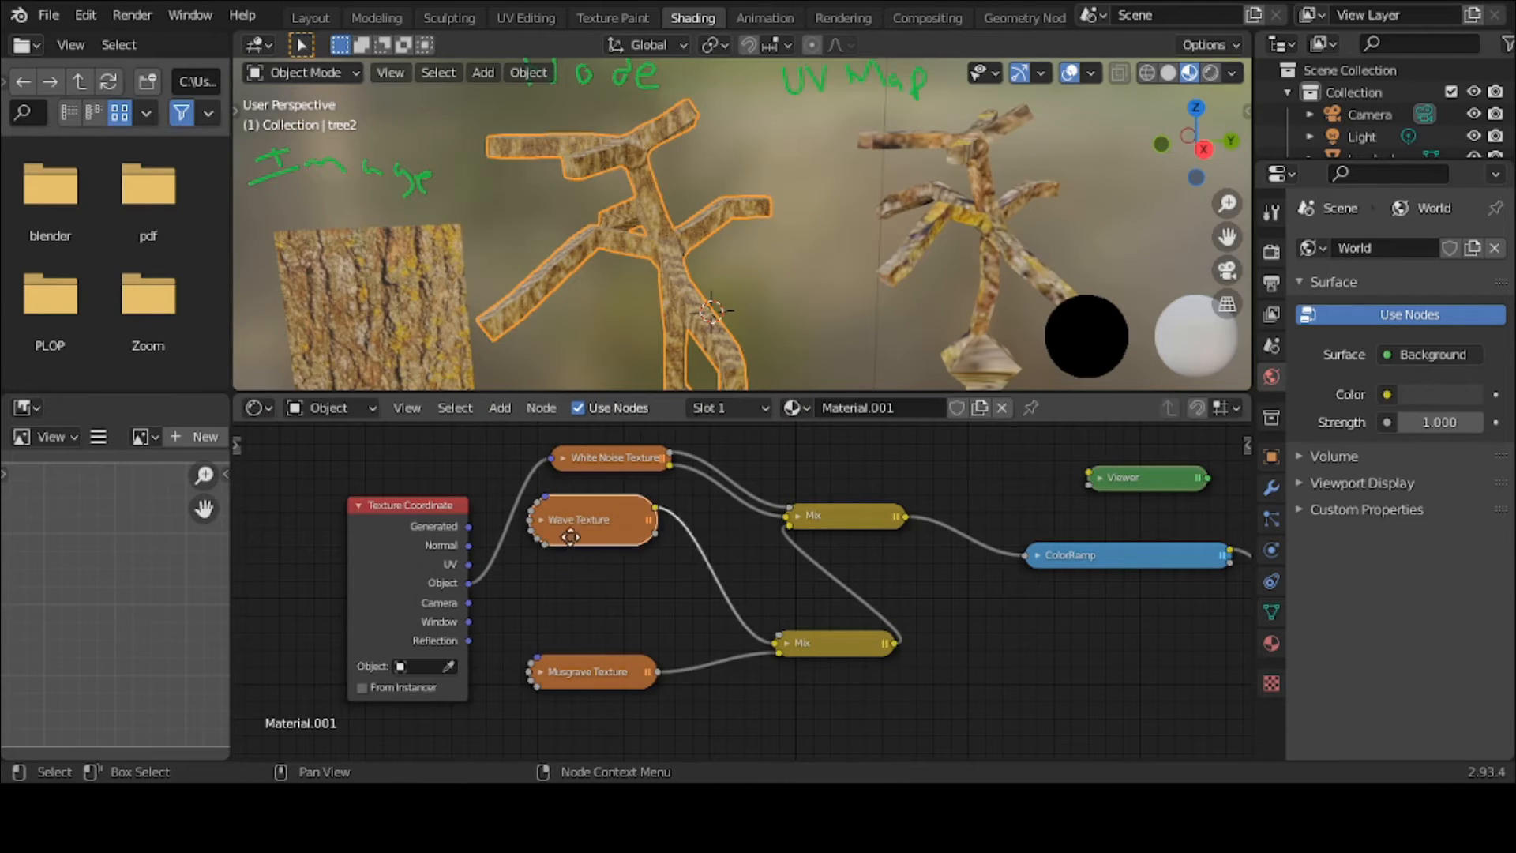
pyautogui.moveTo(571, 537); pyautogui.dragTo(584, 563)
pyautogui.moveTo(817, 643); pyautogui.dragTo(818, 602)
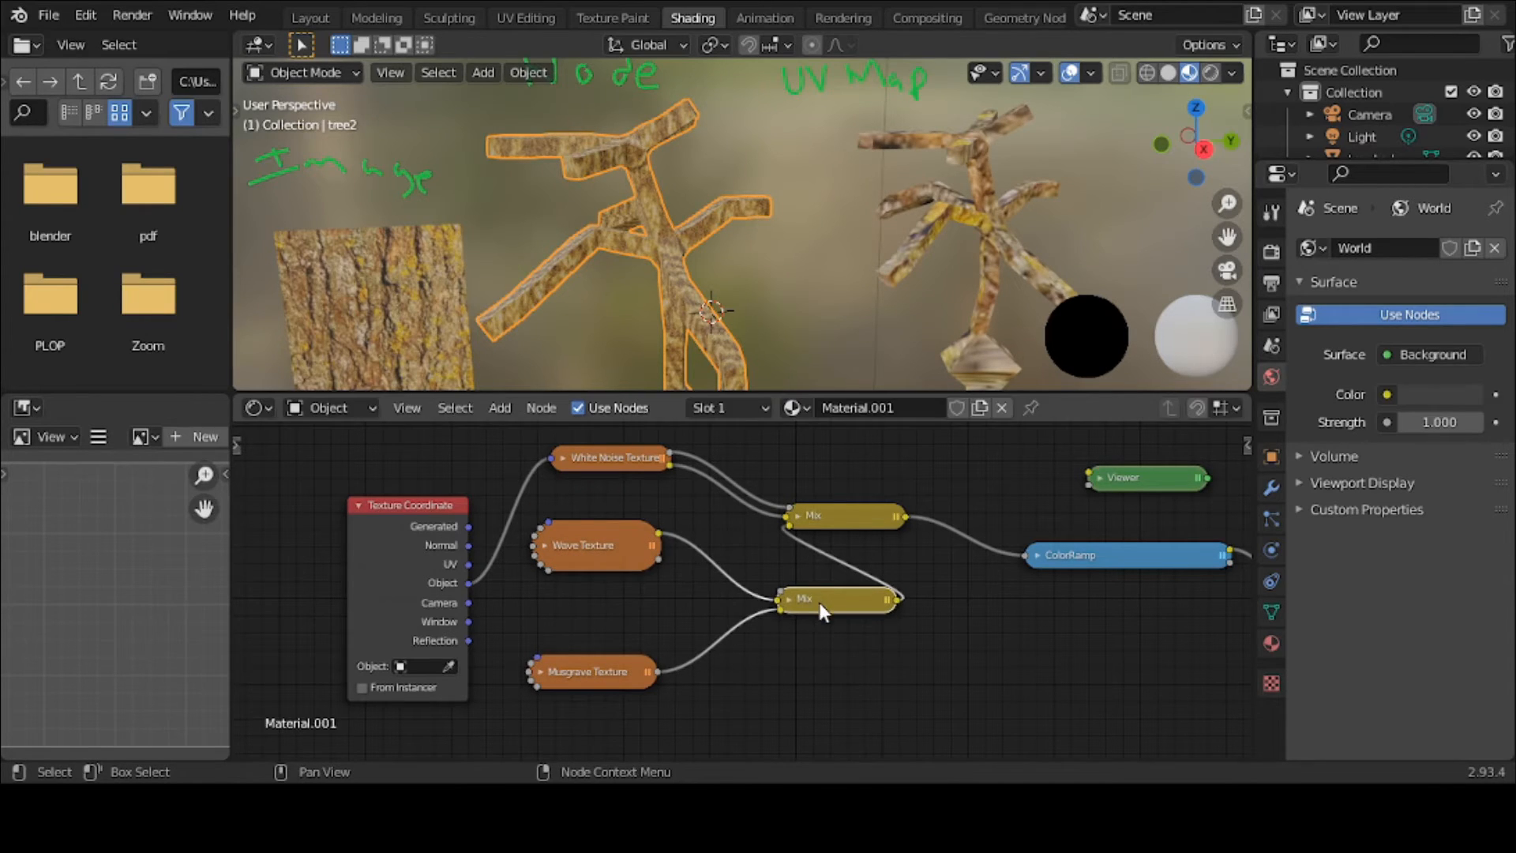
pyautogui.click(789, 599)
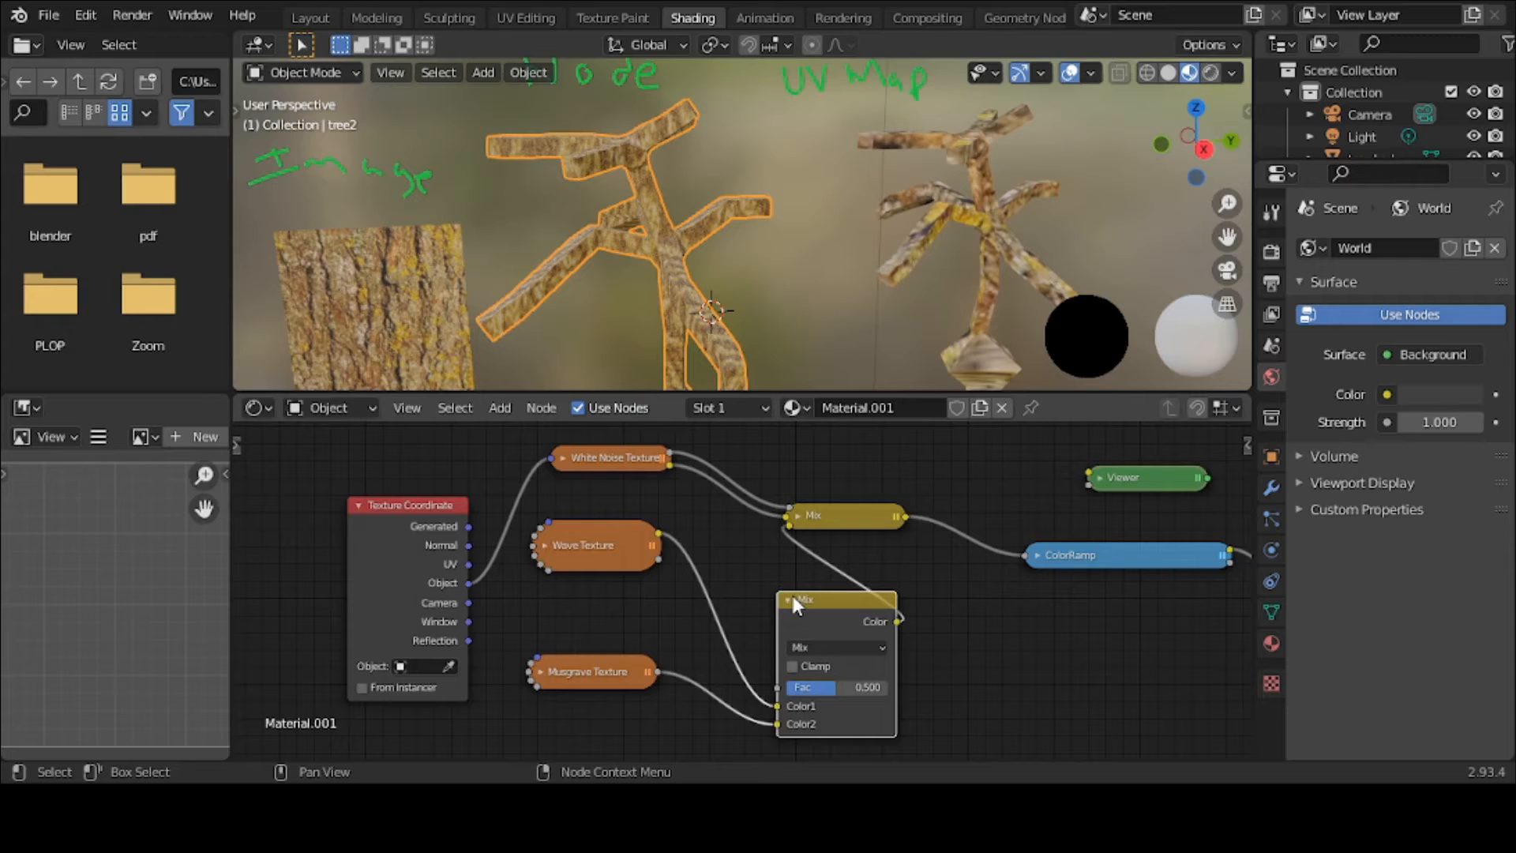
# - Add a MixRGB node beside the expanded Mix node and delete it again
pyautogui.click(504, 409)
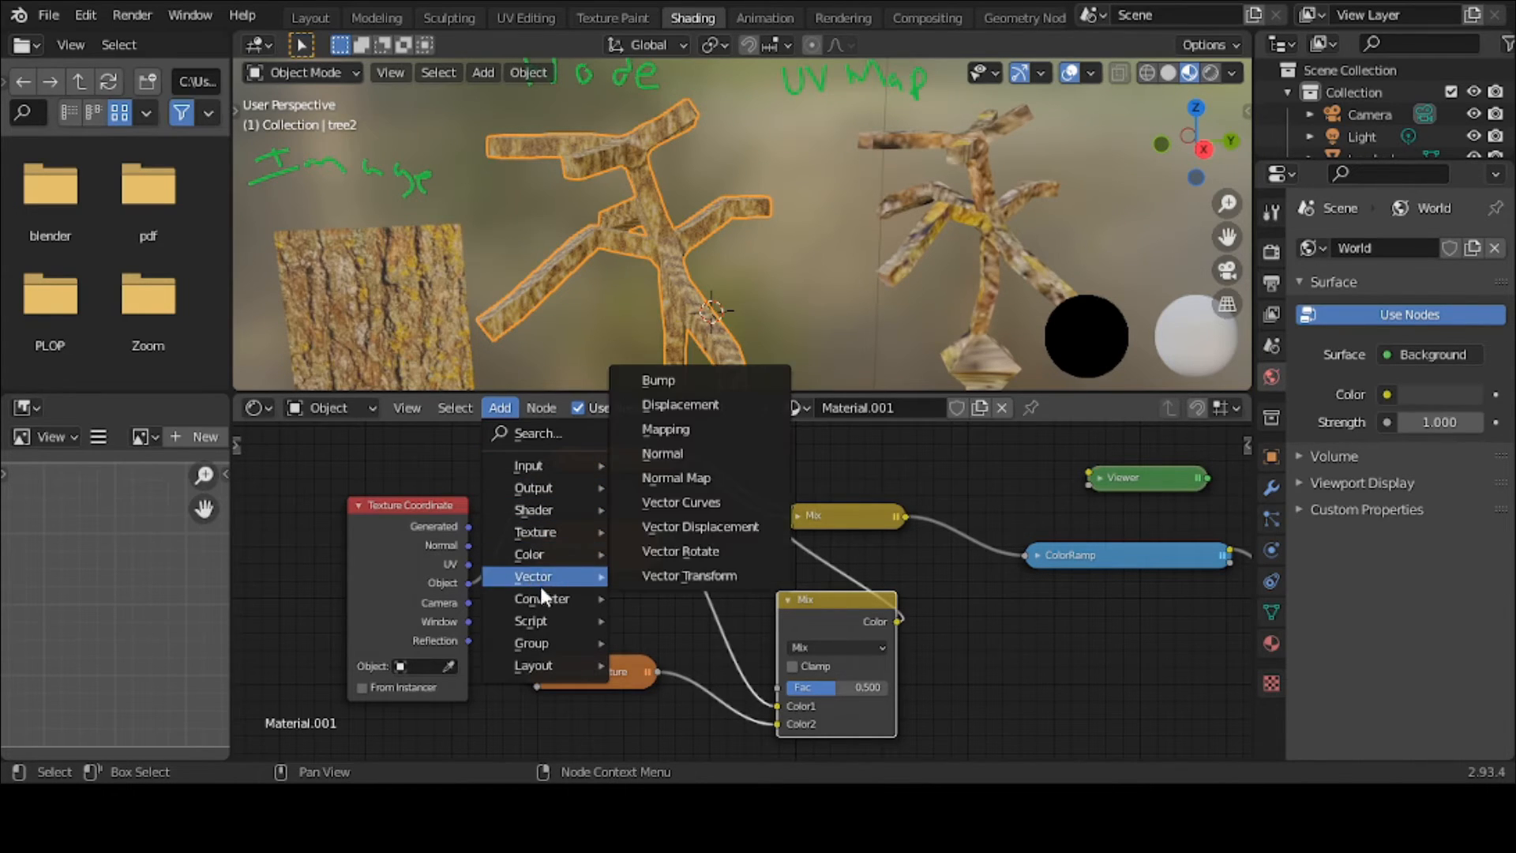
pyautogui.moveTo(545, 604)
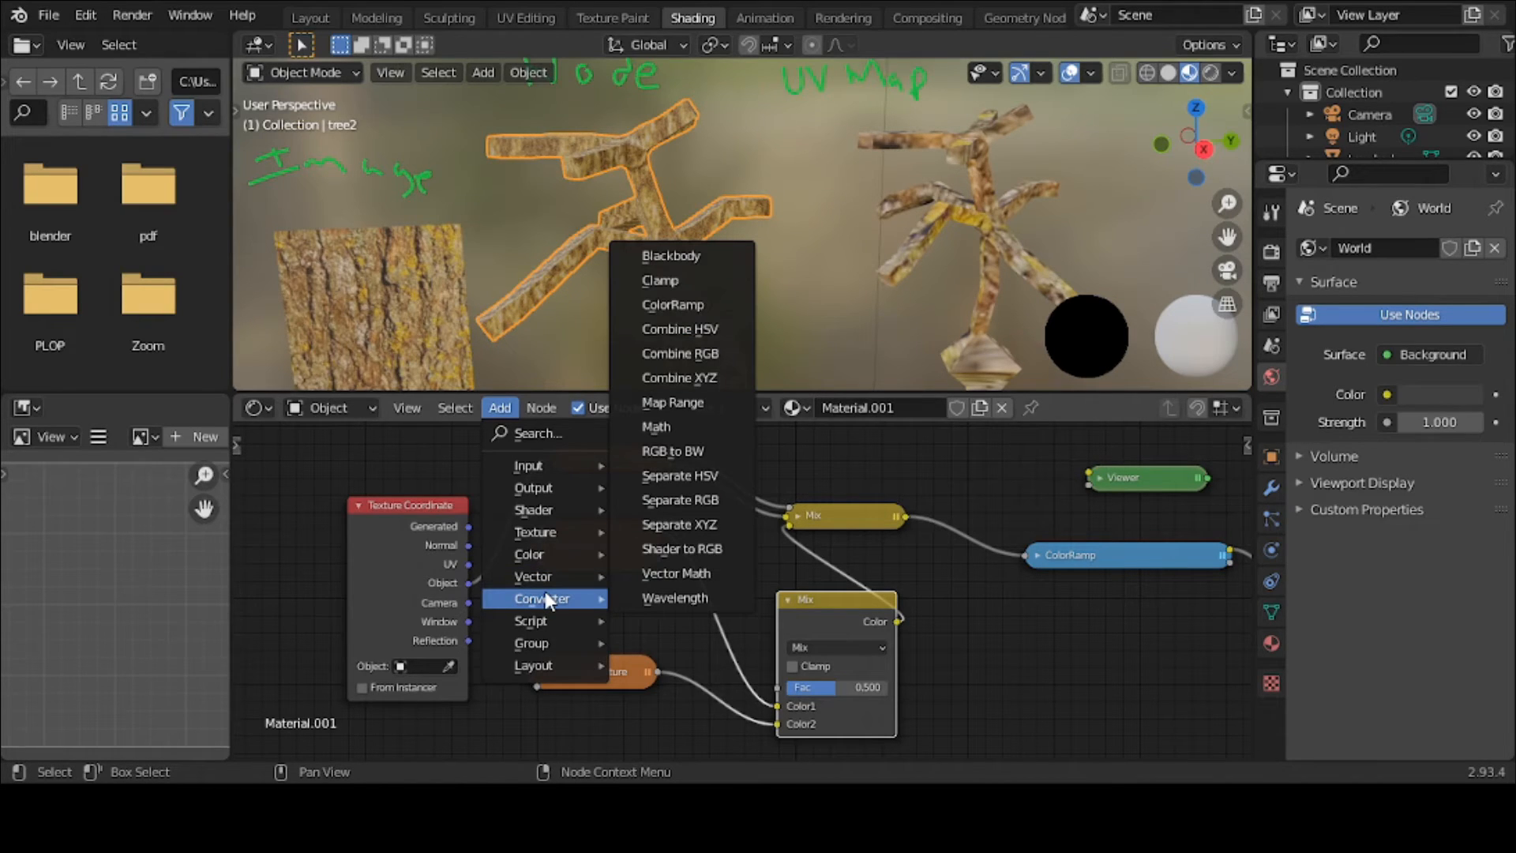
pyautogui.moveTo(545, 557)
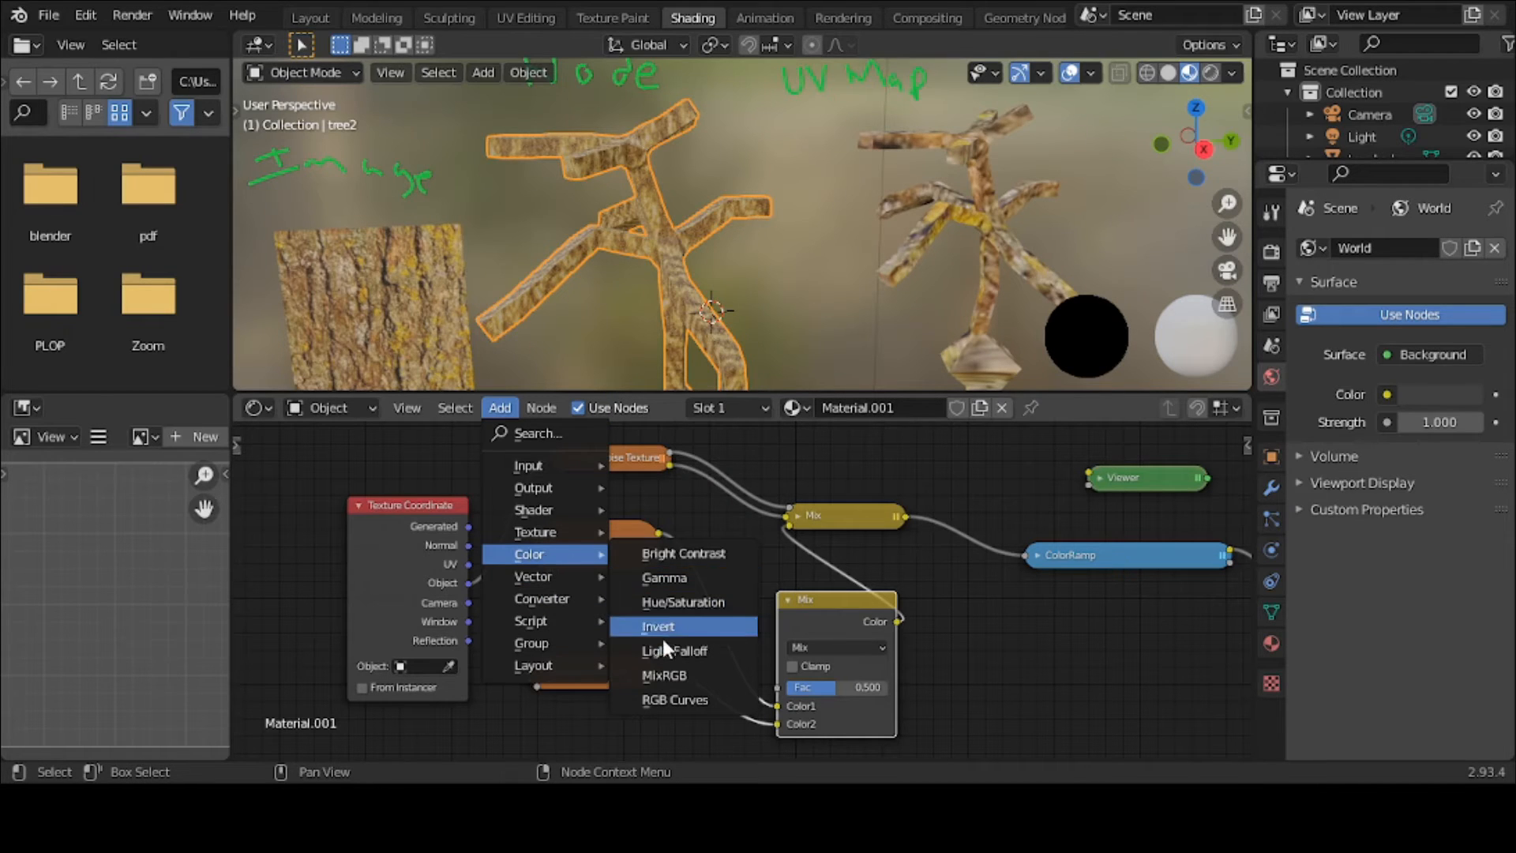
pyautogui.click(669, 670)
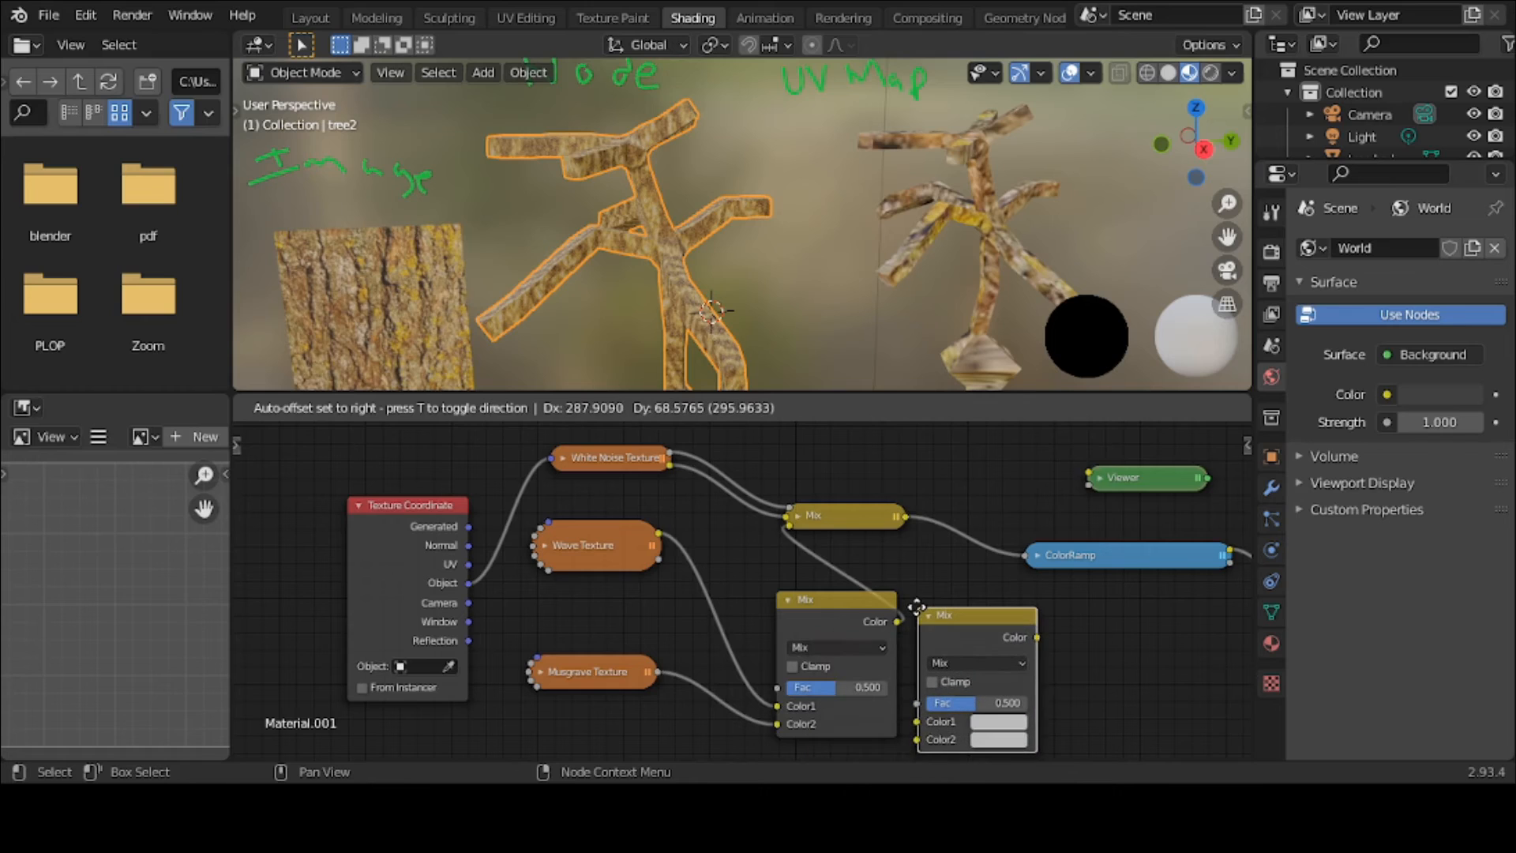
pyautogui.click(917, 606)
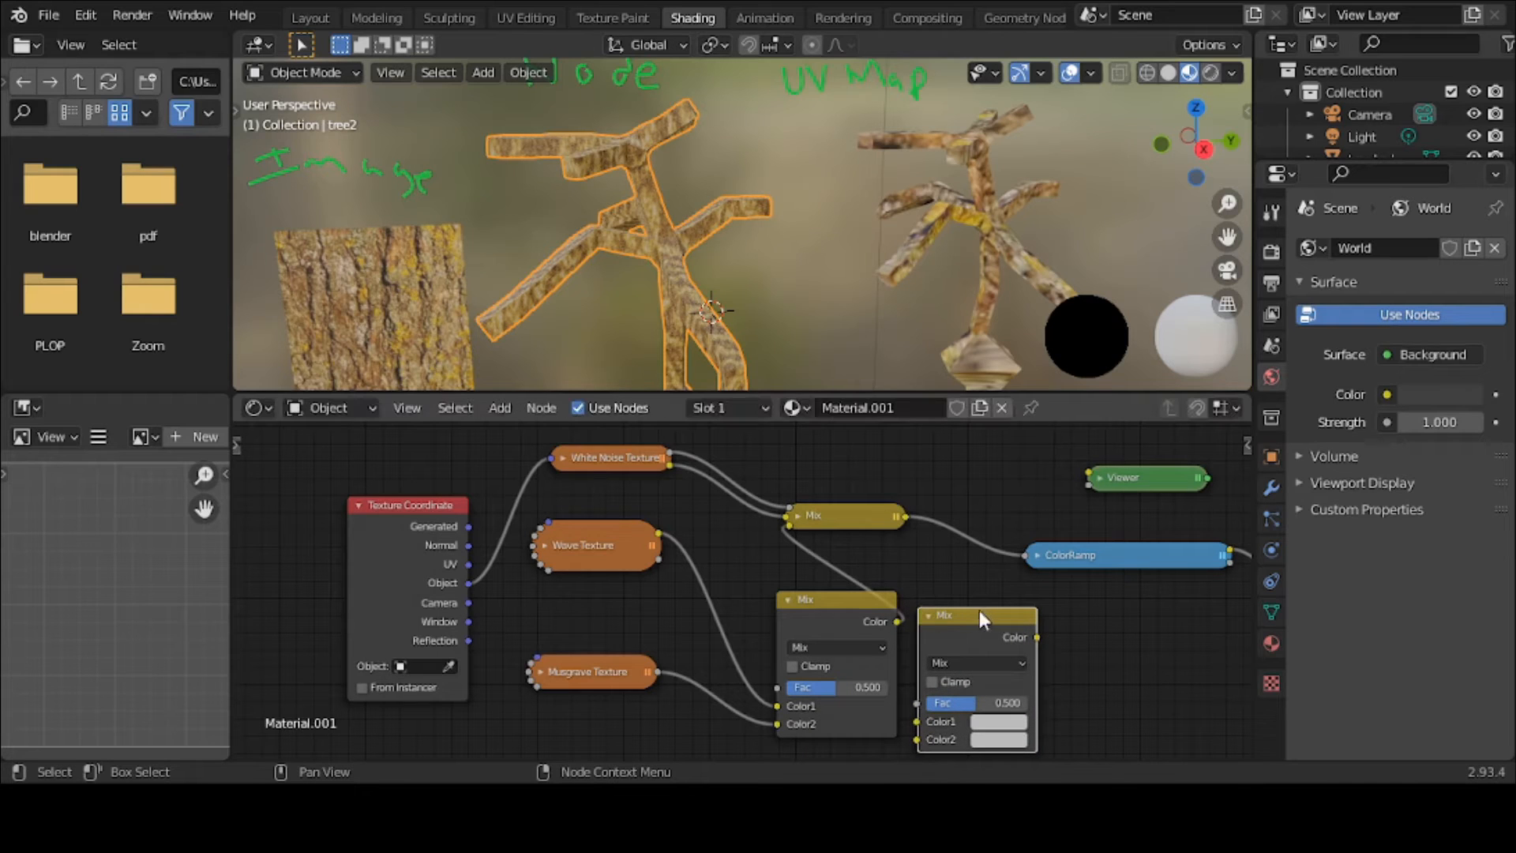
pyautogui.press('Delete')
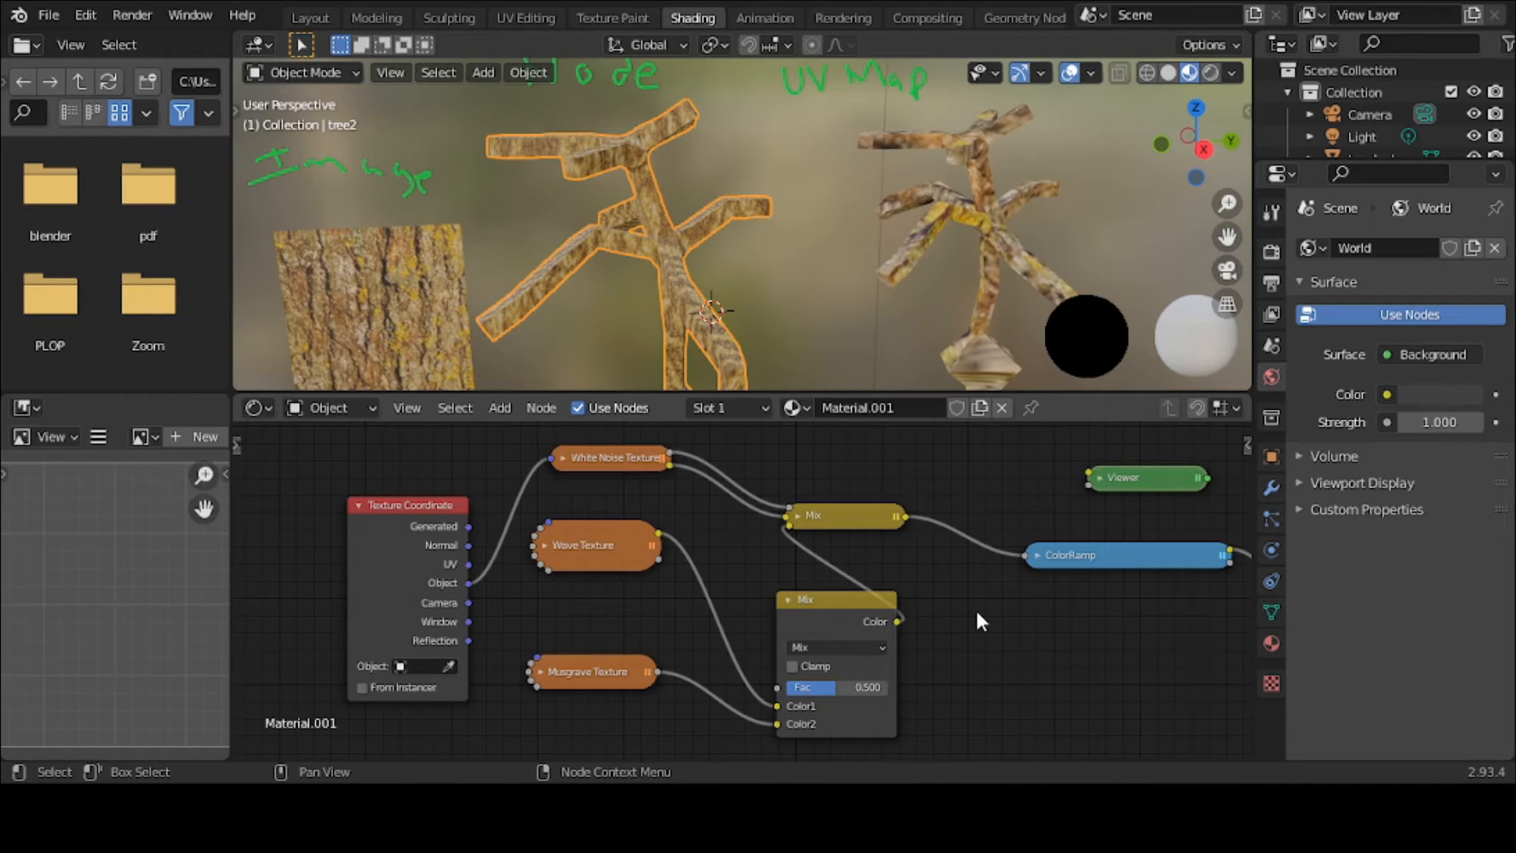
# - Try the Multiply and Add blending modes on the expanded lower Mix node, and return it to Mix
pyautogui.click(843, 641)
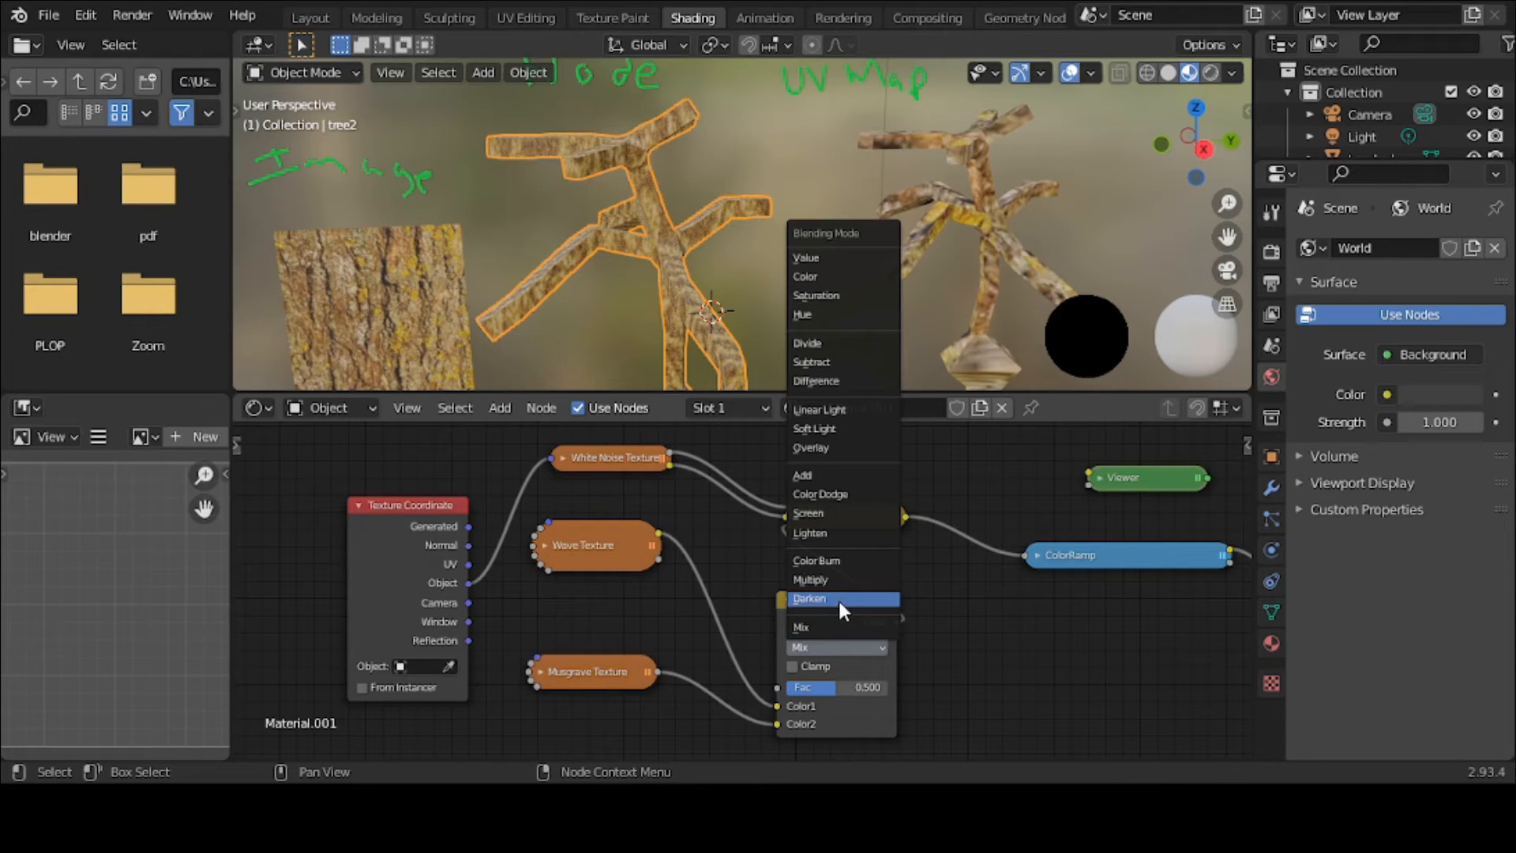
pyautogui.click(829, 578)
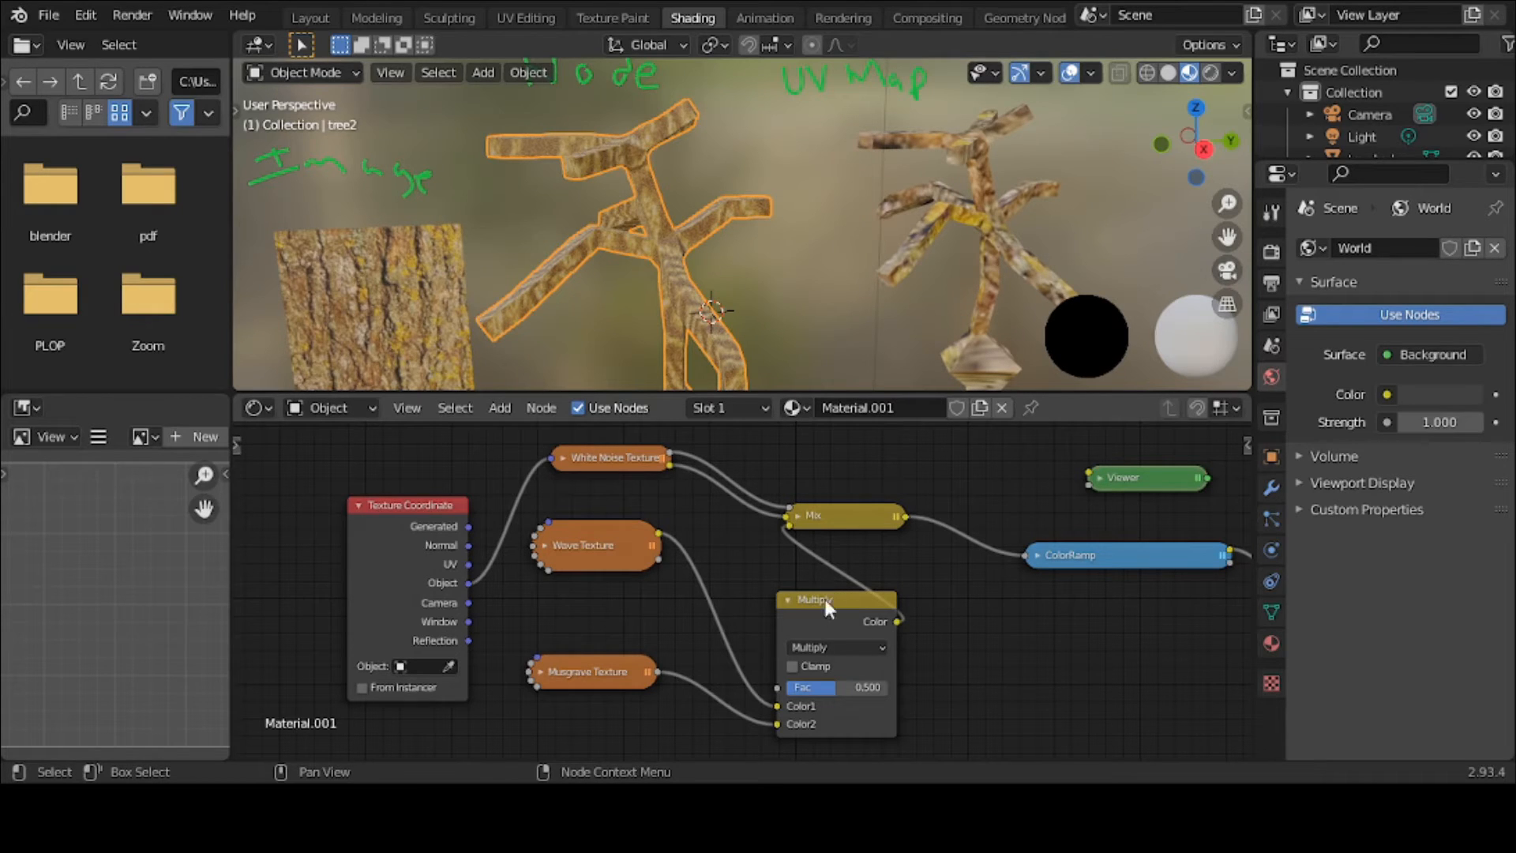
pyautogui.click(828, 643)
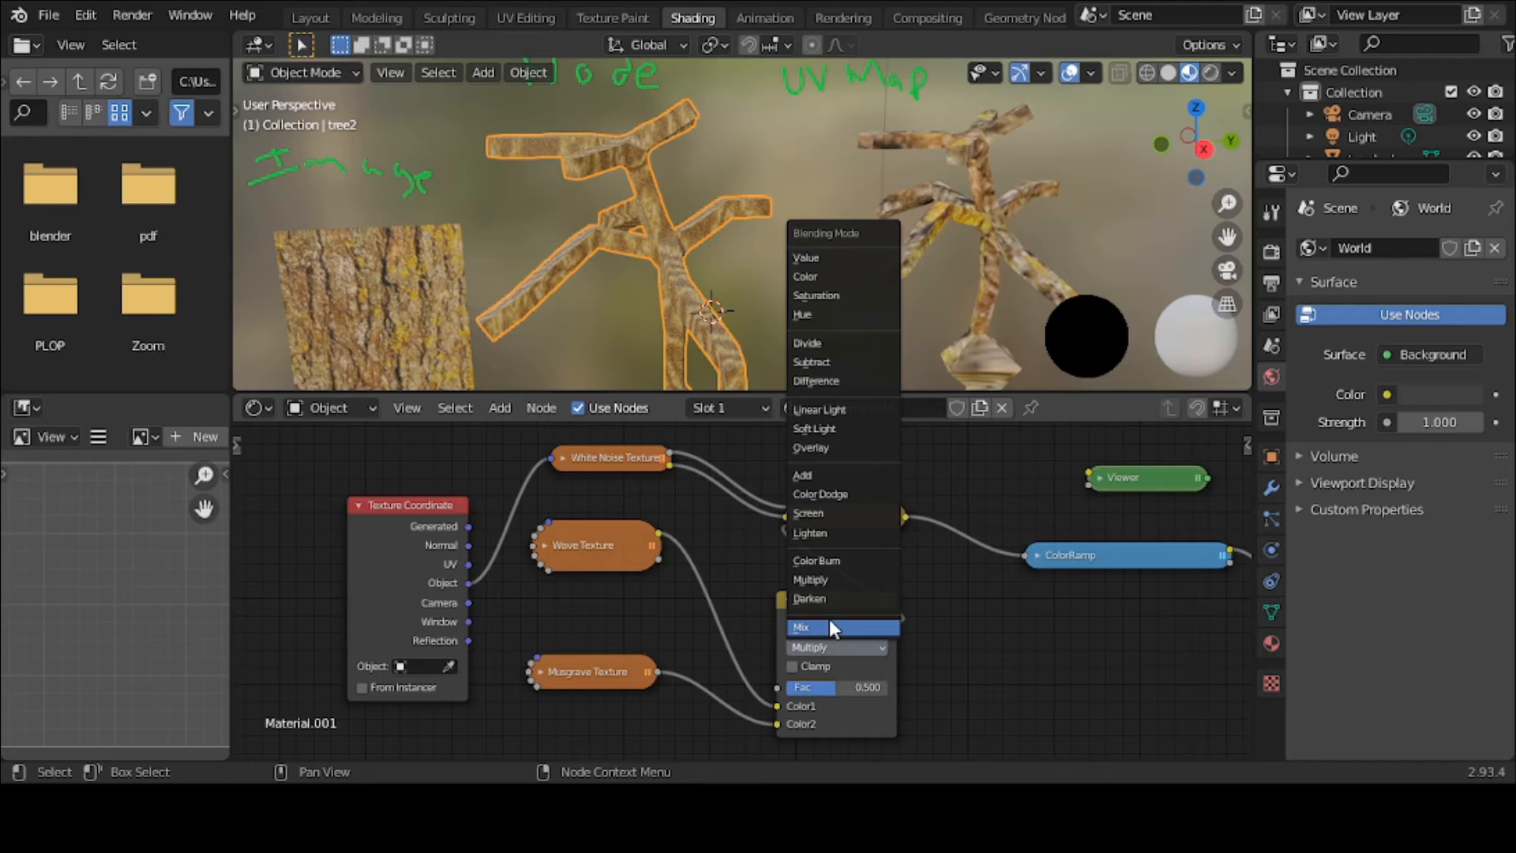
pyautogui.click(818, 472)
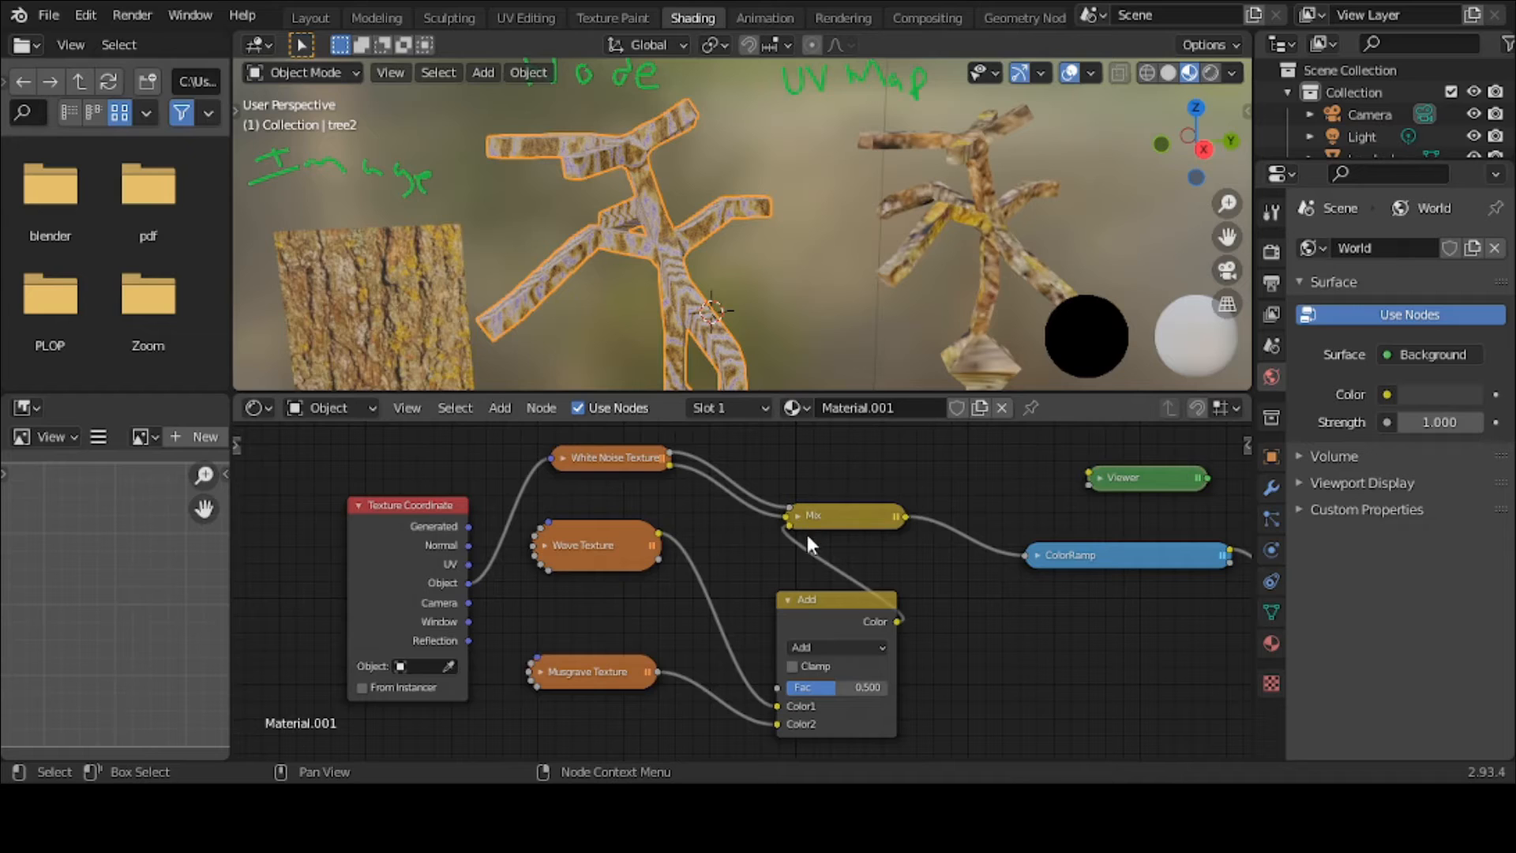
pyautogui.click(820, 647)
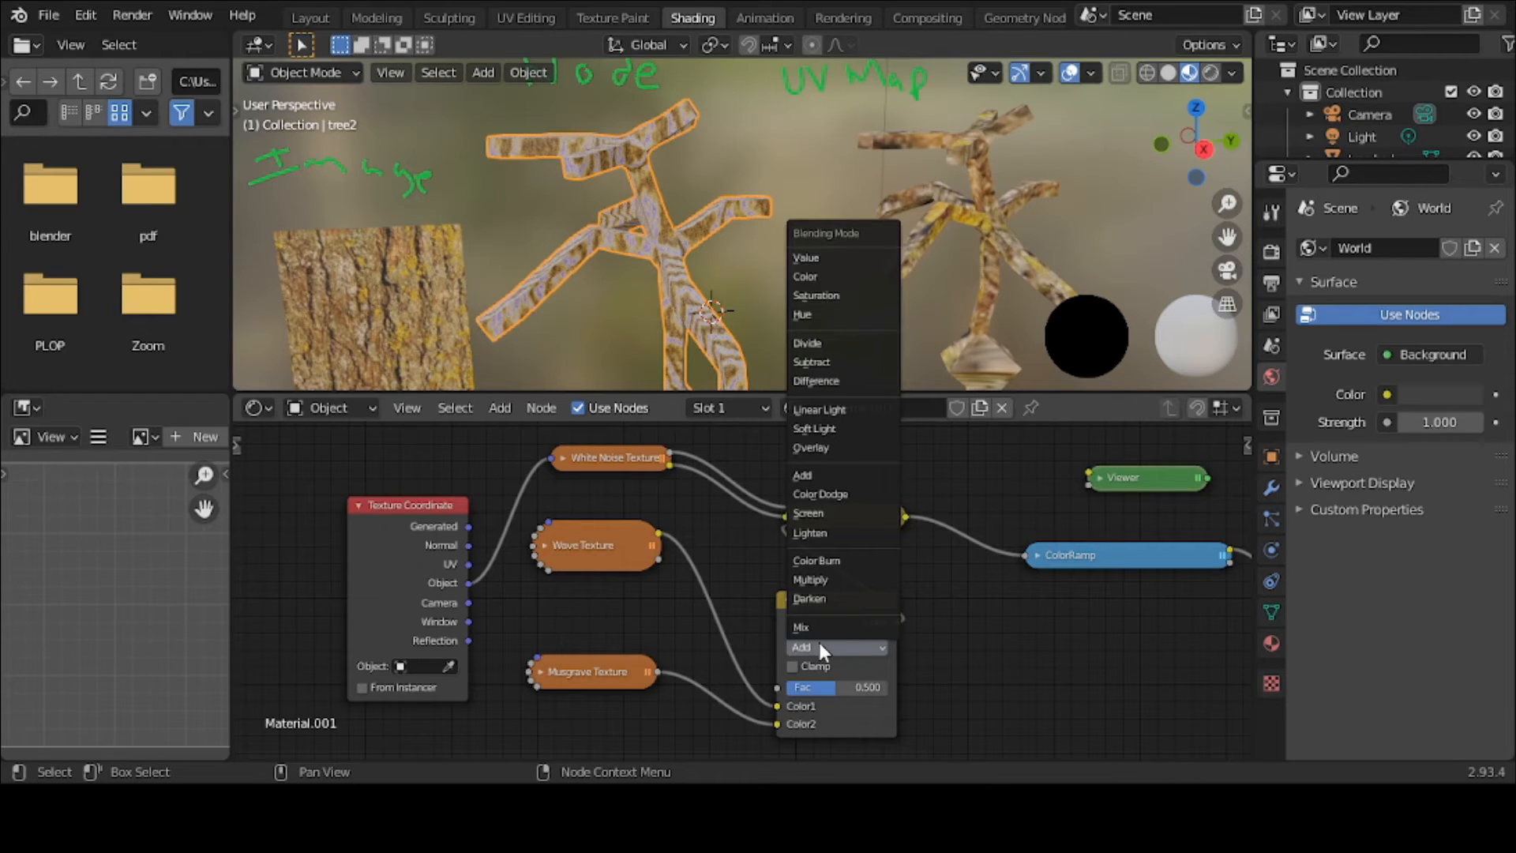
pyautogui.click(818, 622)
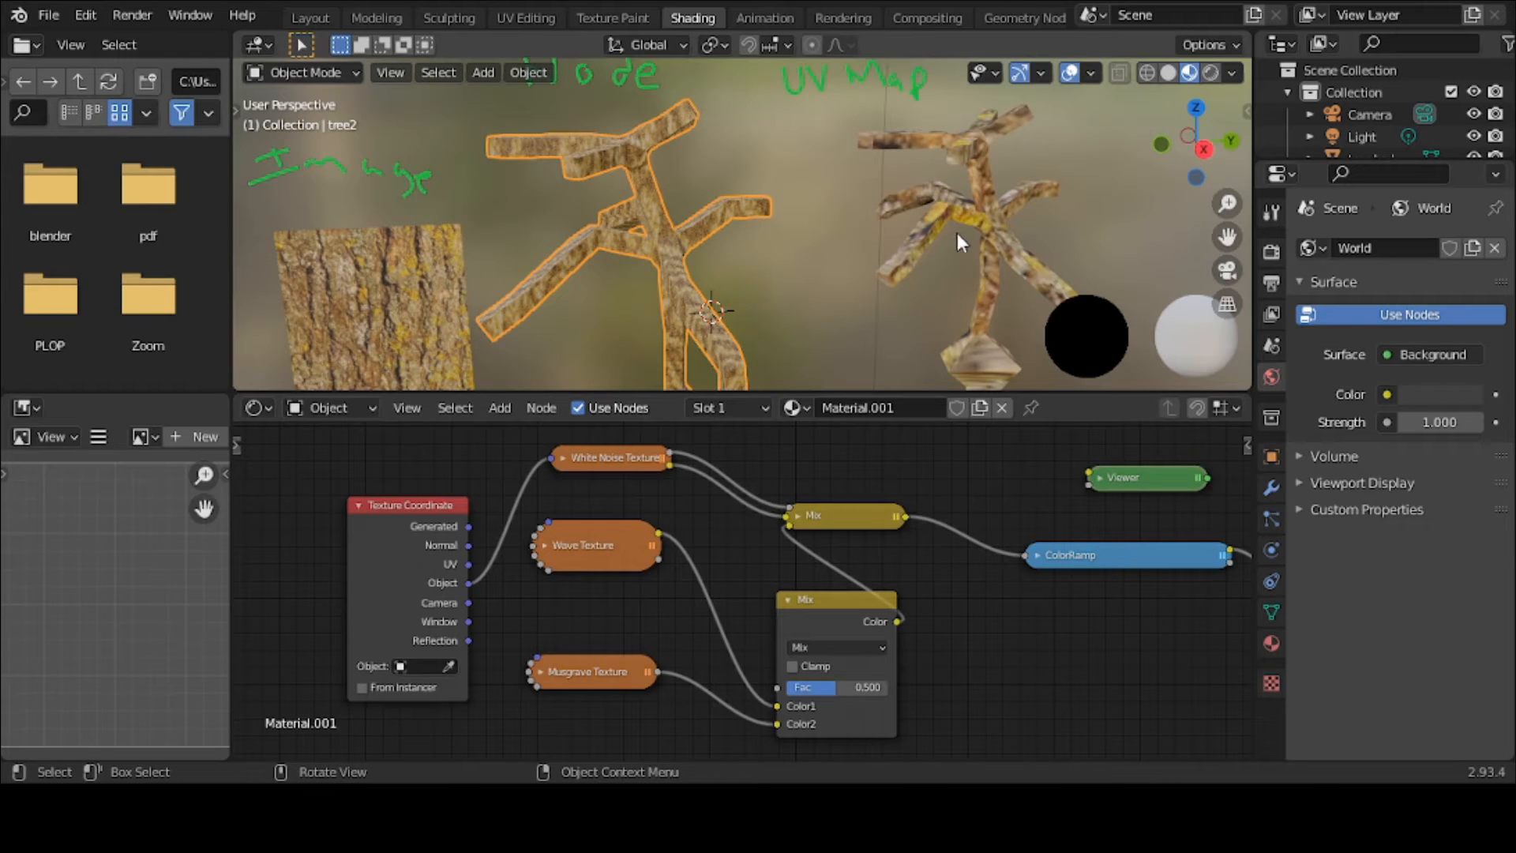
# - Nudge the lower Mix, Wave Texture and Musgrave Texture nodes farther apart, and leave the lower Mix node collapsed
pyautogui.click(790, 599)
pyautogui.moveTo(802, 596); pyautogui.dragTo(818, 597)
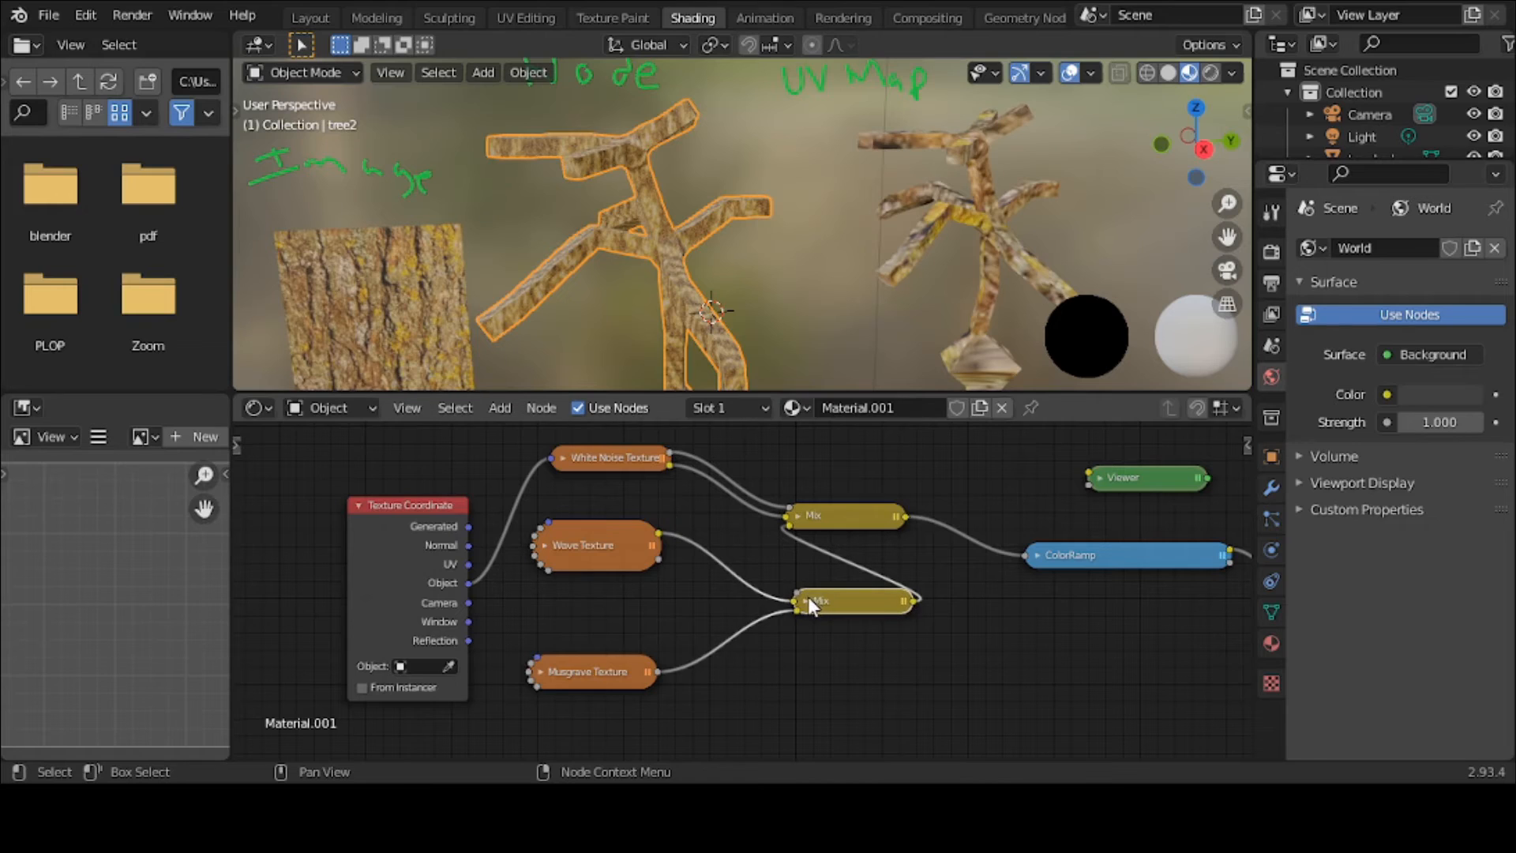
pyautogui.click(806, 597)
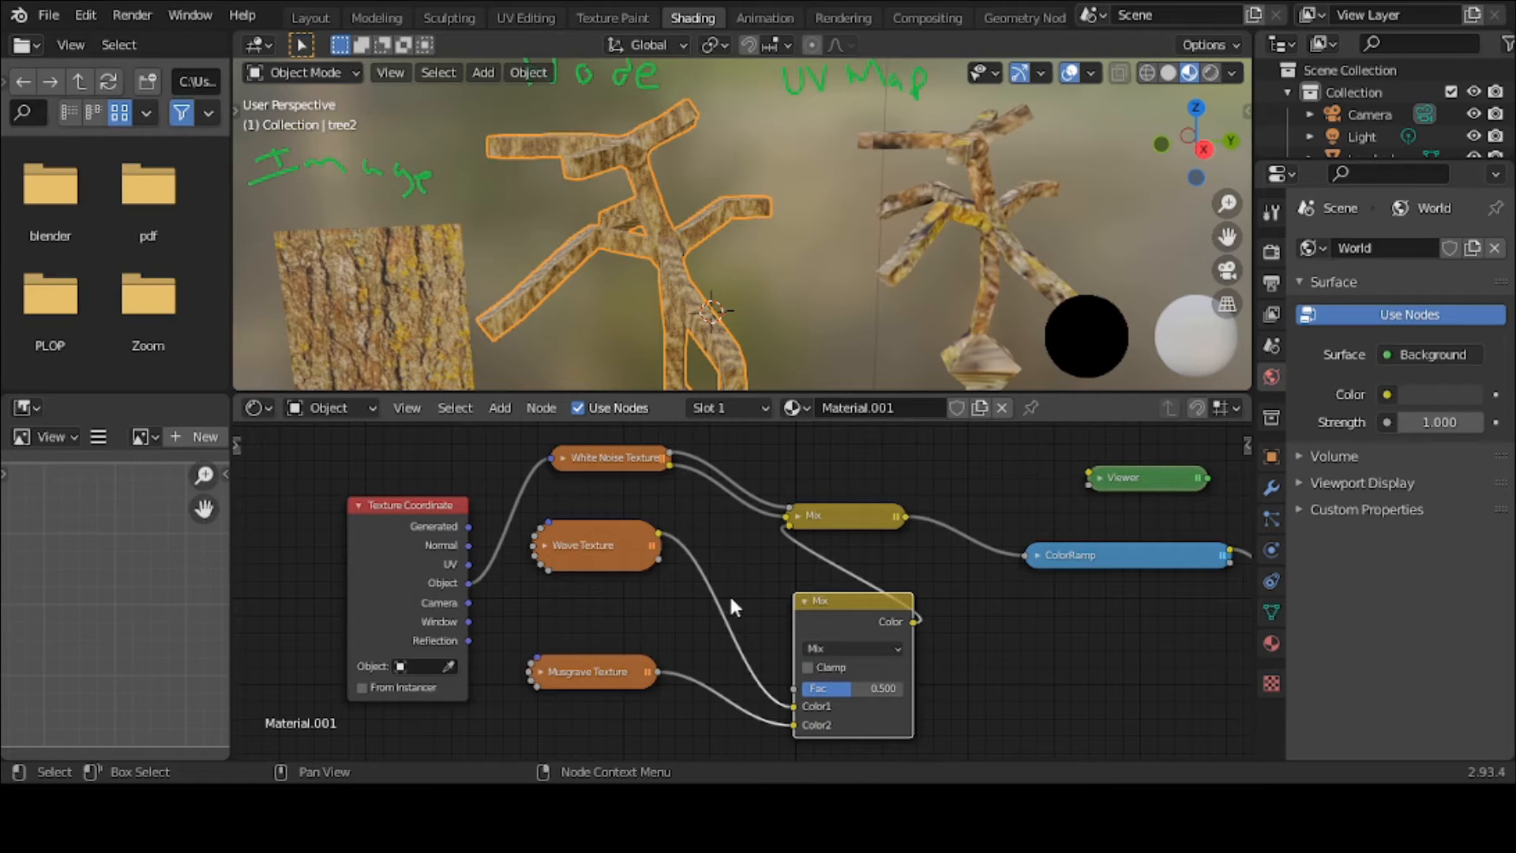
pyautogui.moveTo(598, 529)
pyautogui.mouseDown()
pyautogui.moveTo(609, 523)
pyautogui.moveTo(582, 547)
pyautogui.mouseUp()
pyautogui.moveTo(590, 670); pyautogui.dragTo(577, 662)
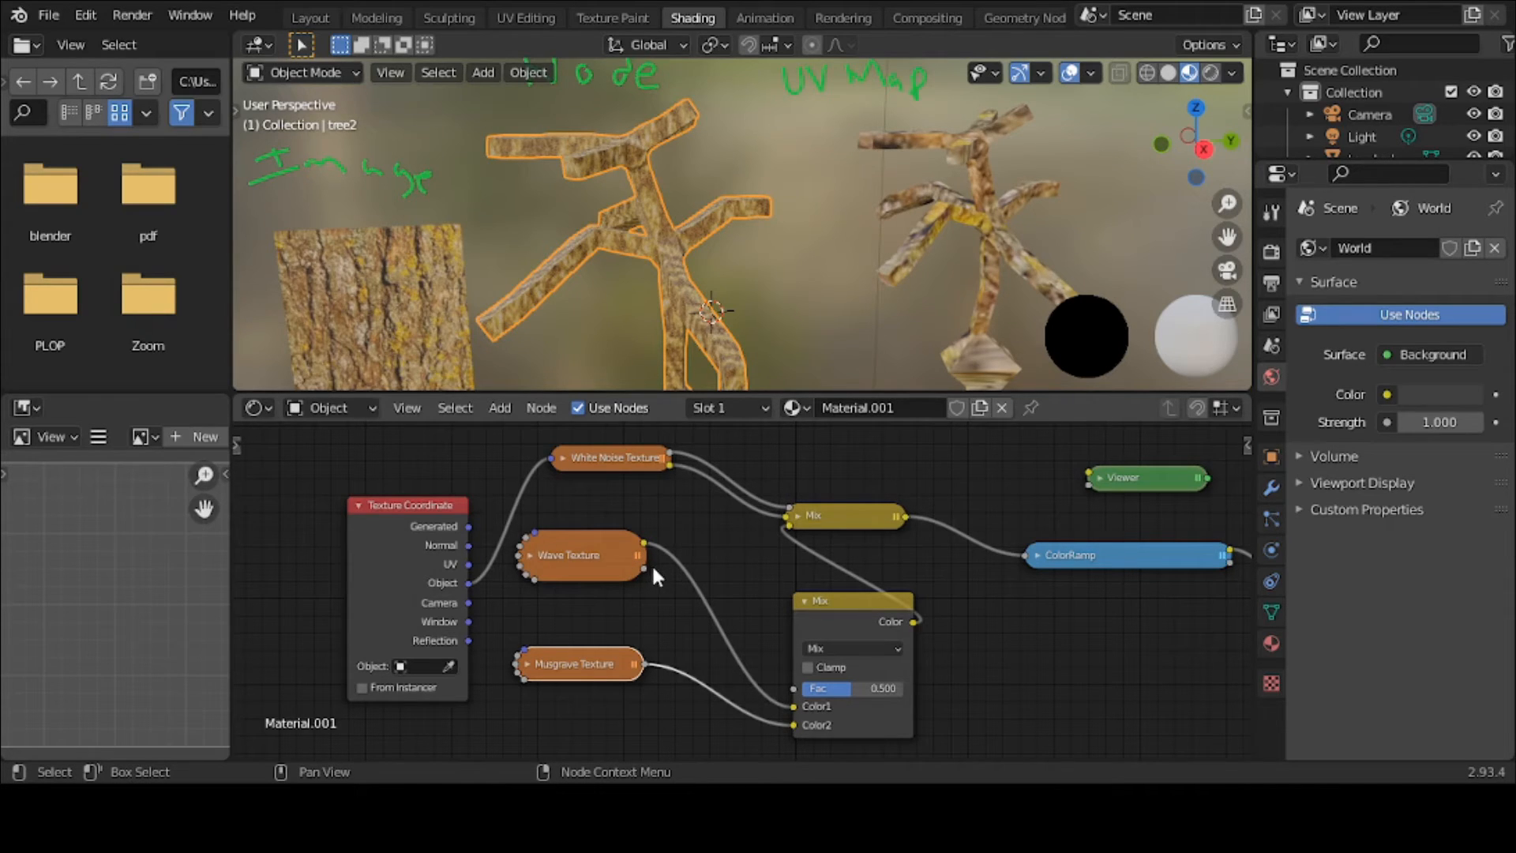
pyautogui.click(802, 600)
# - Align the upper Mix node above the lower Mix node, and place White Noise Texture above Wave Texture
pyautogui.moveTo(808, 509); pyautogui.dragTo(853, 471)
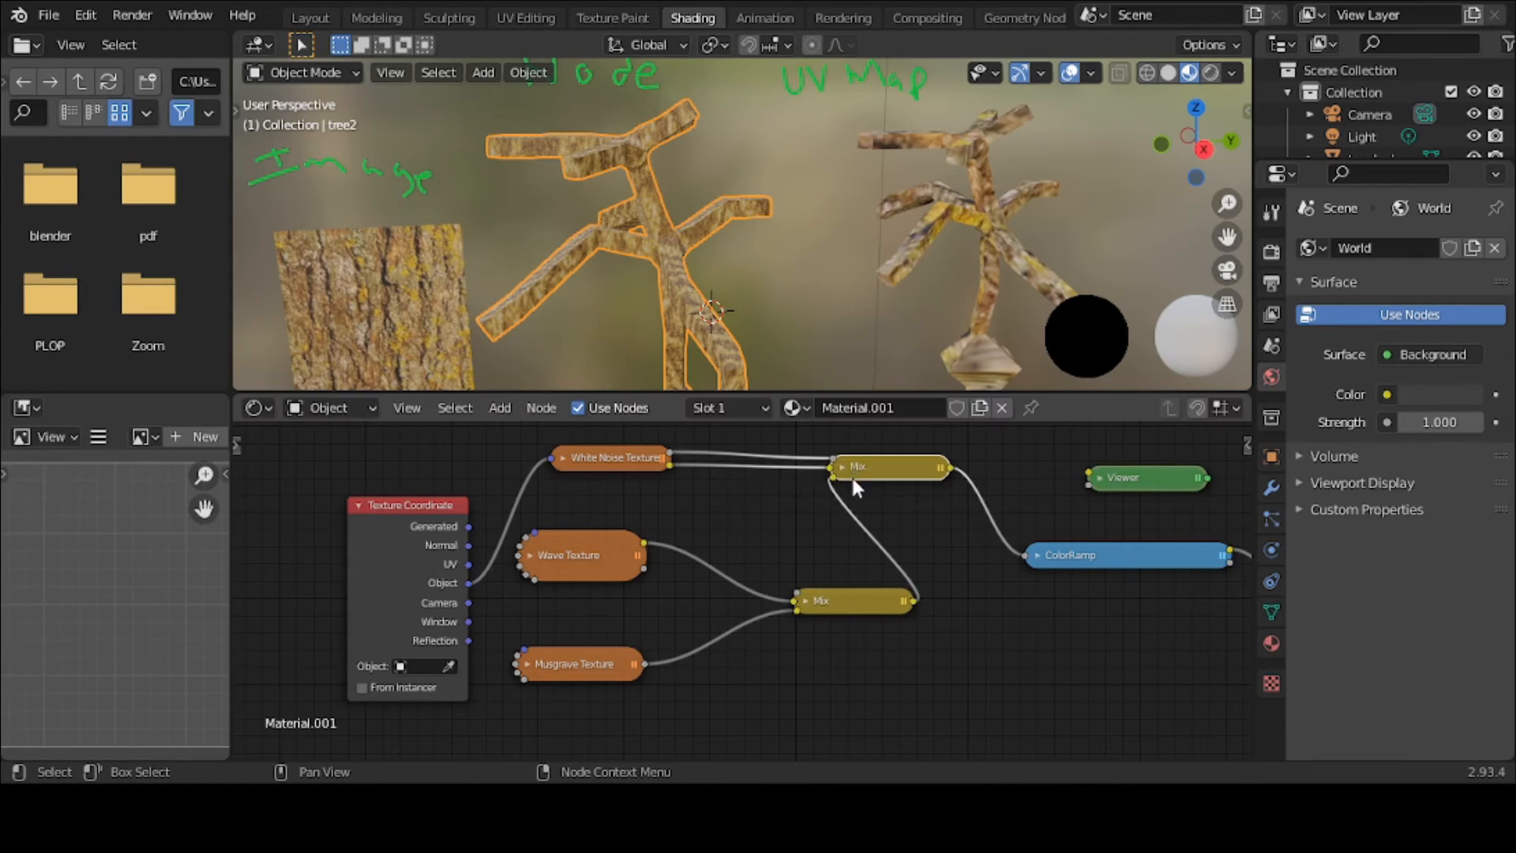
pyautogui.click(843, 464)
pyautogui.click(843, 464)
pyautogui.moveTo(831, 601); pyautogui.dragTo(787, 602)
pyautogui.moveTo(613, 464); pyautogui.dragTo(575, 480)
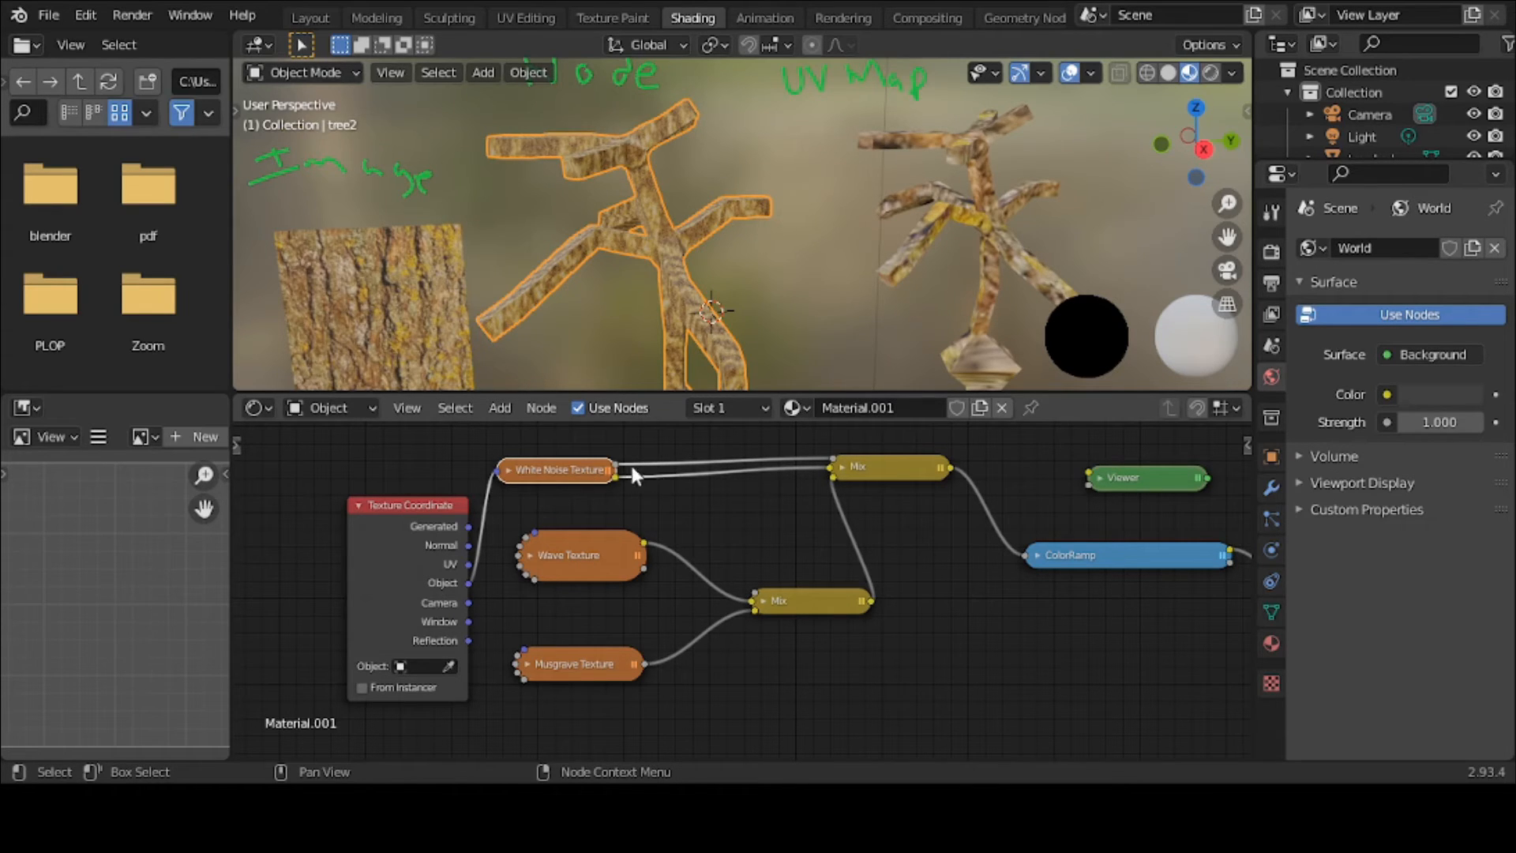
pyautogui.click(843, 467)
pyautogui.moveTo(845, 467); pyautogui.dragTo(781, 467)
pyautogui.click(816, 465)
pyautogui.click(813, 465)
pyautogui.click(815, 463)
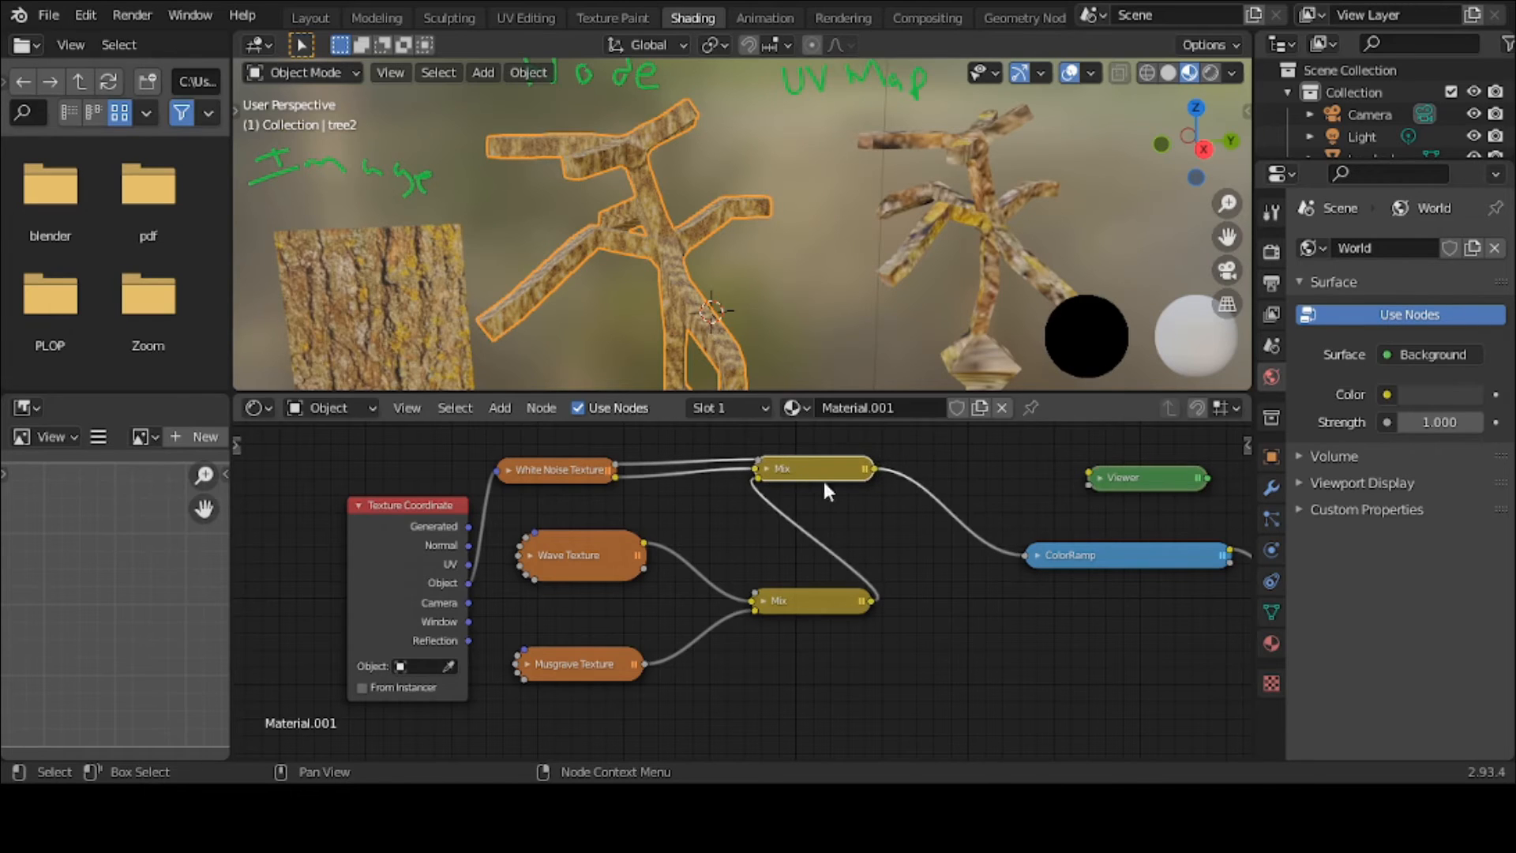
# - Bring the ColorRamp node closer to the Mix nodes, and shift its pale pinkish stop to about 0.818
pyautogui.moveTo(1086, 555); pyautogui.dragTo(988, 533)
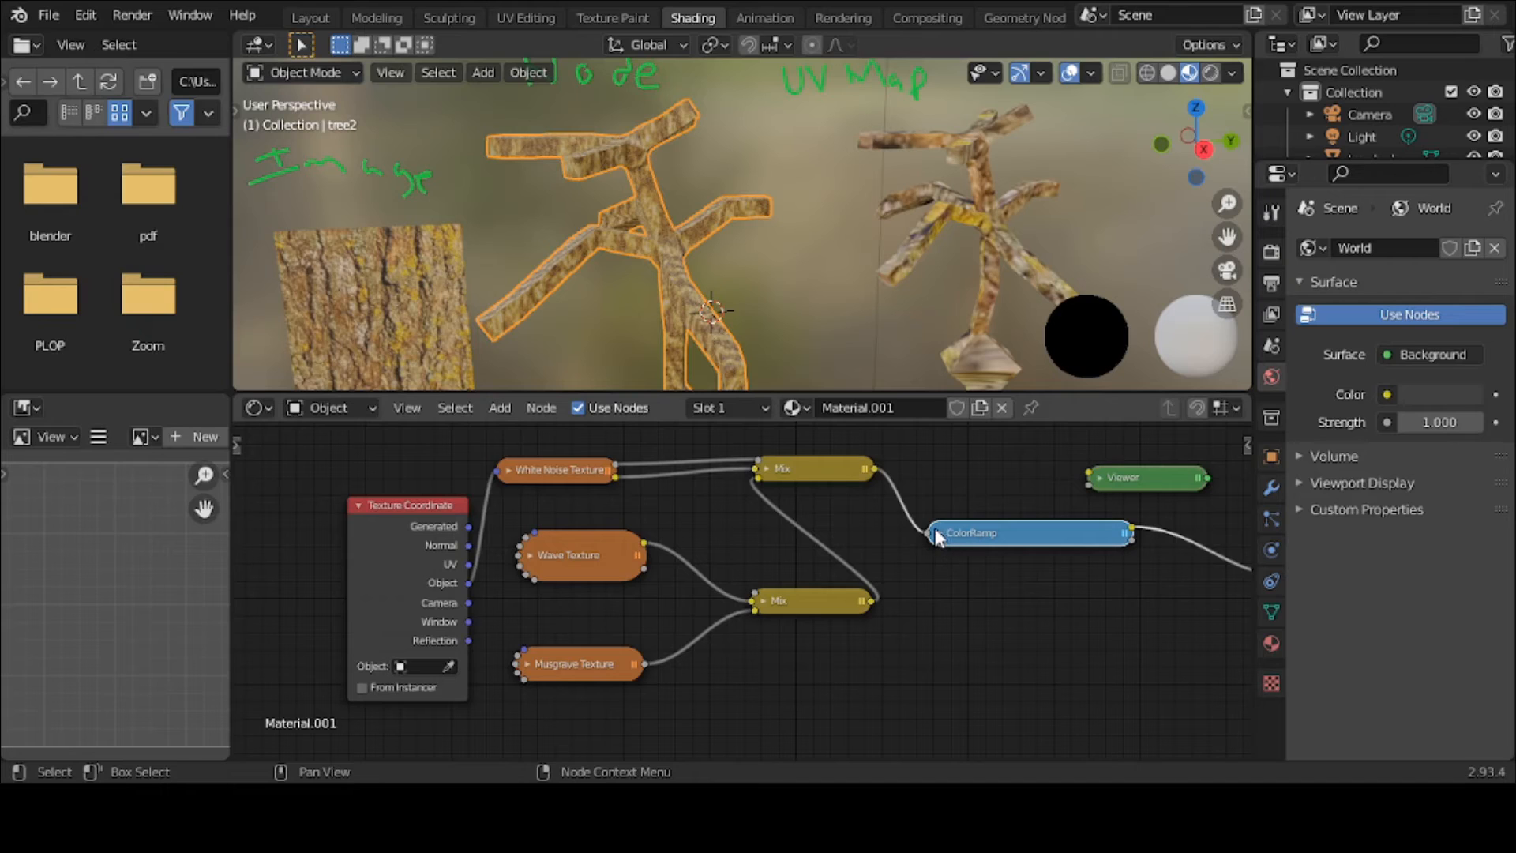
pyautogui.click(936, 532)
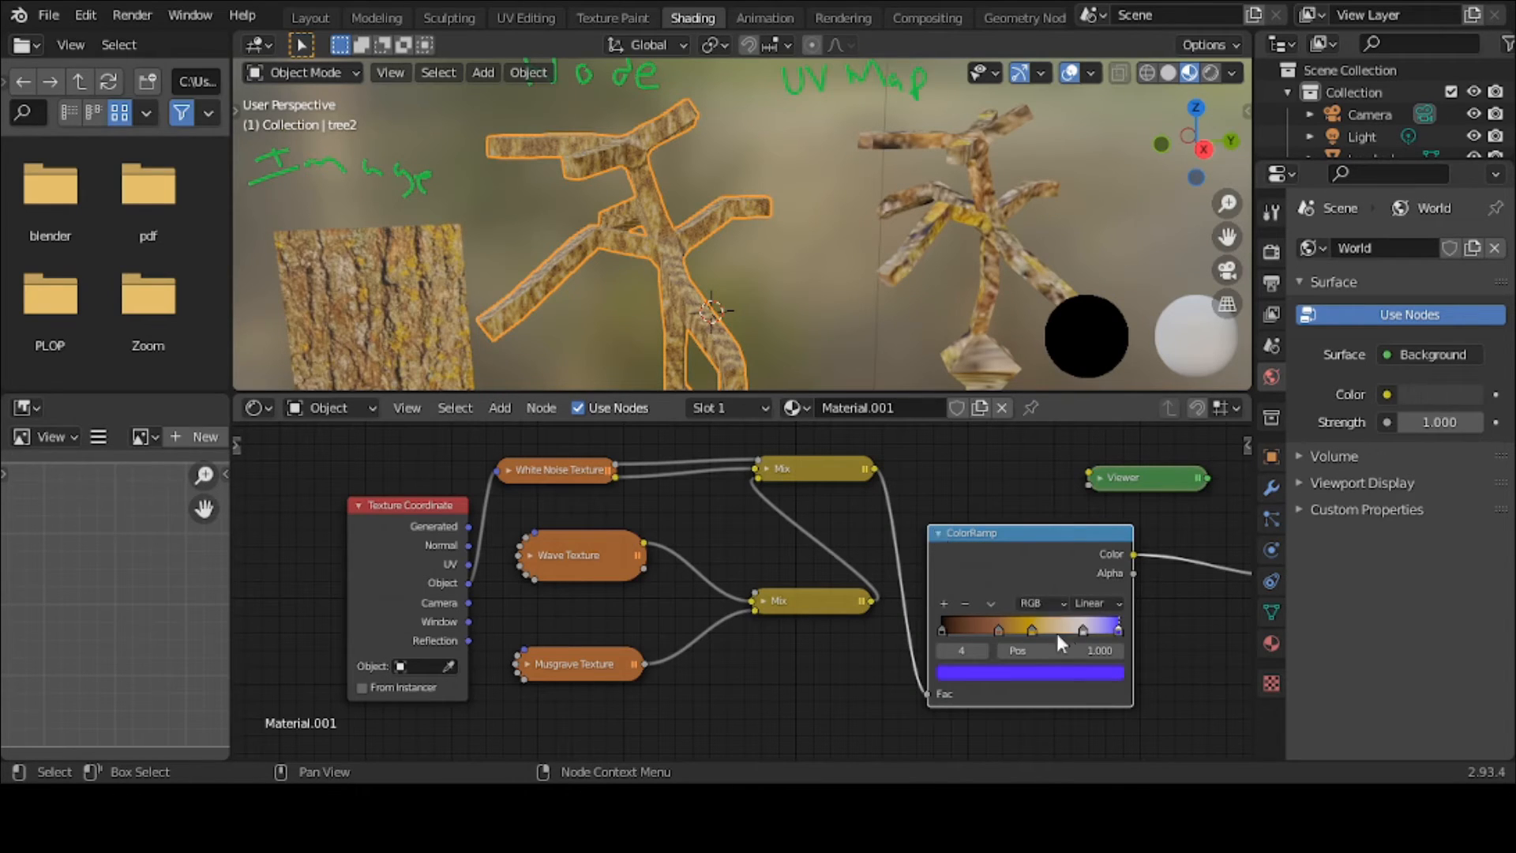
pyautogui.moveTo(1083, 630)
pyautogui.mouseDown()
pyautogui.moveTo(1102, 625)
pyautogui.moveTo(1049, 633)
pyautogui.moveTo(1086, 625)
pyautogui.mouseUp()
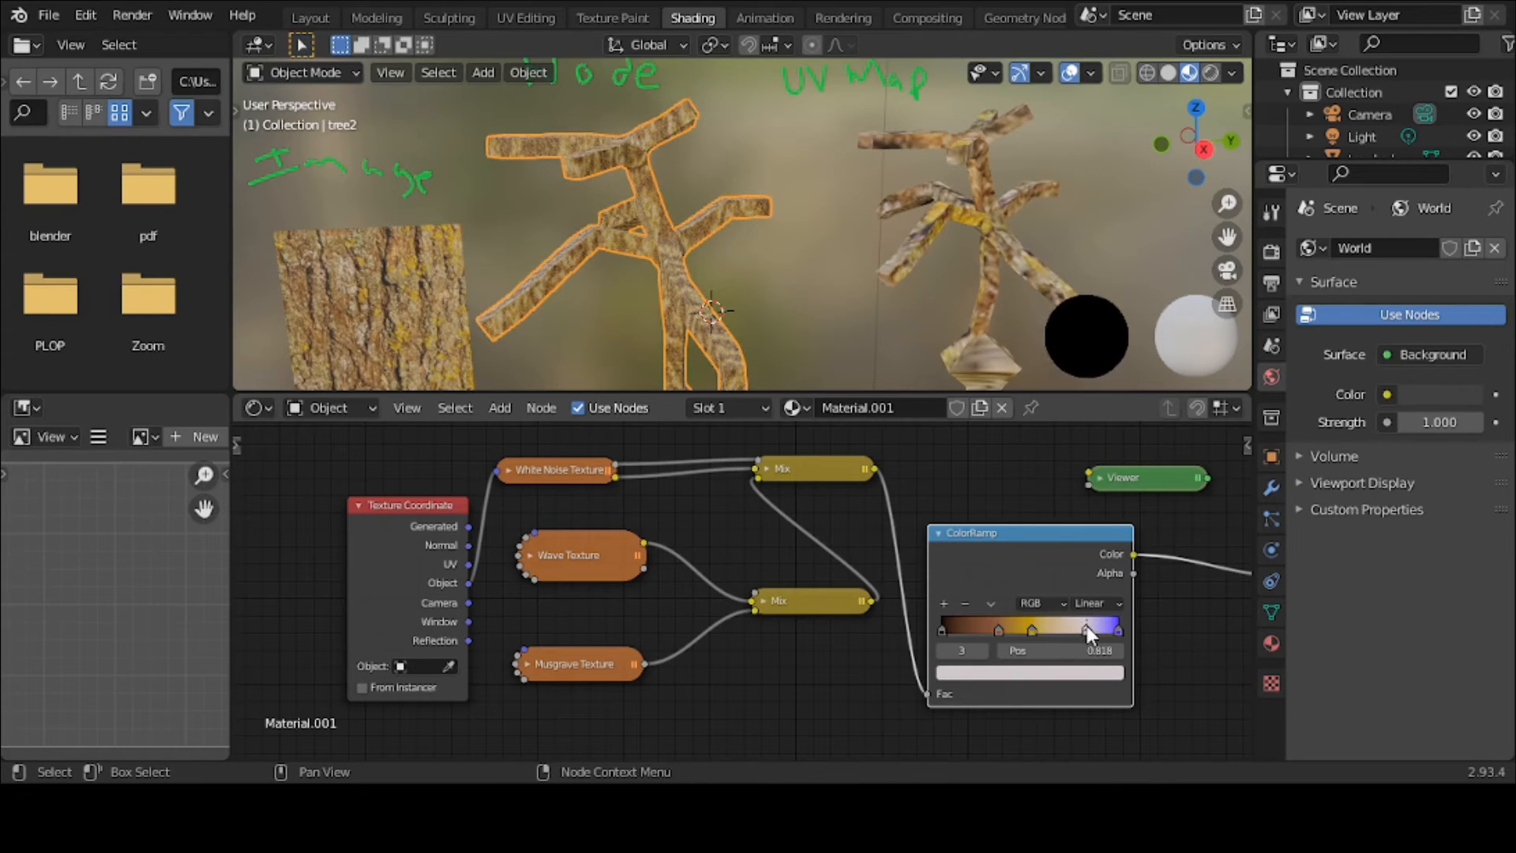
pyautogui.click(938, 533)
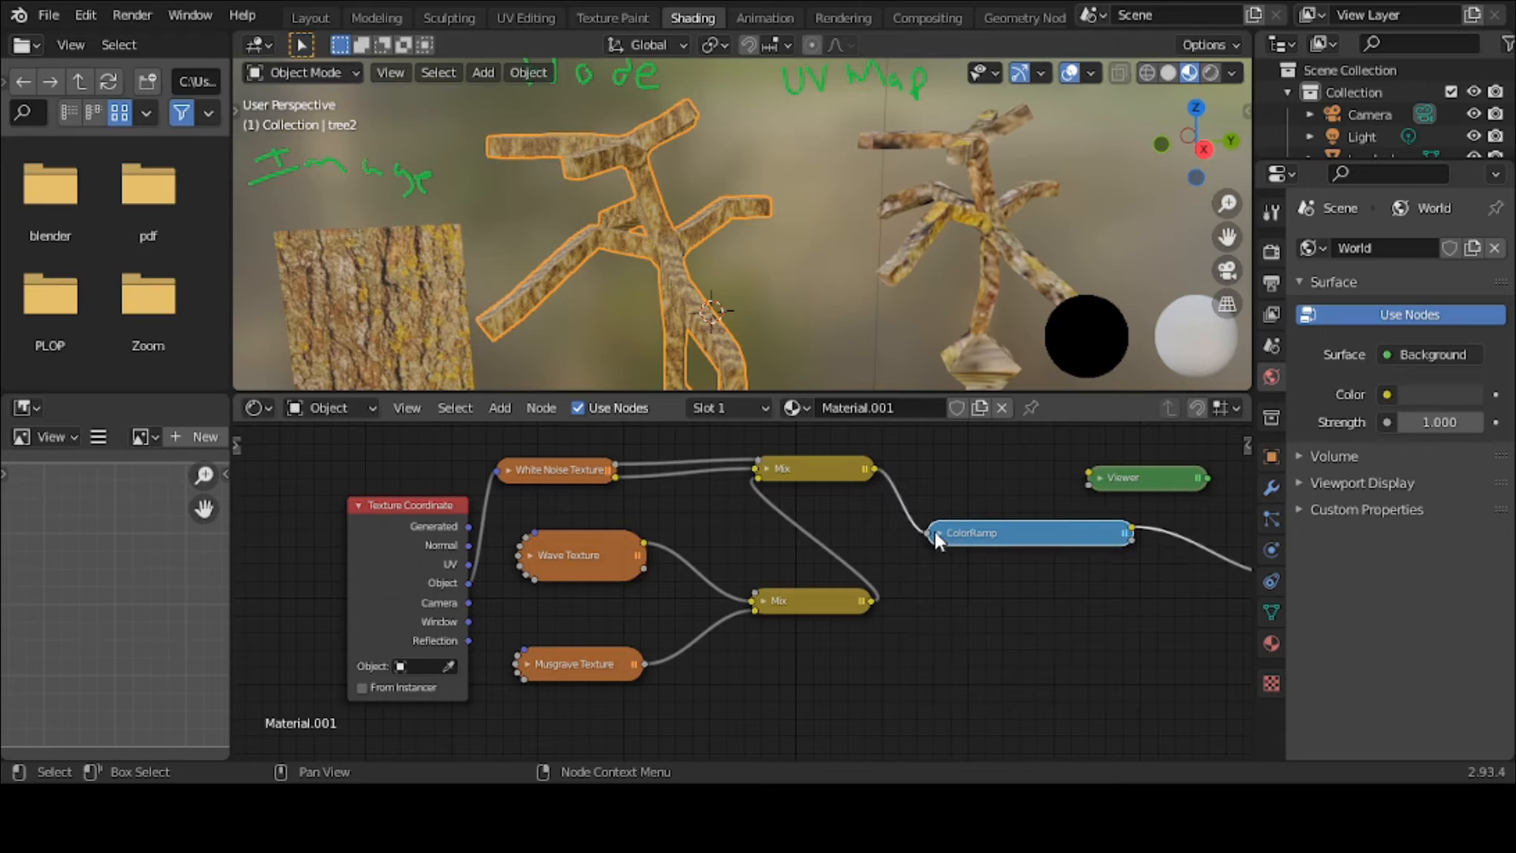
# - Move the collapsed ColorRamp node slightly nearer the Mix nodes, and delete the unconnected Viewer node
pyautogui.moveTo(977, 529); pyautogui.dragTo(951, 545)
pyautogui.moveTo(1138, 473); pyautogui.dragTo(1086, 478)
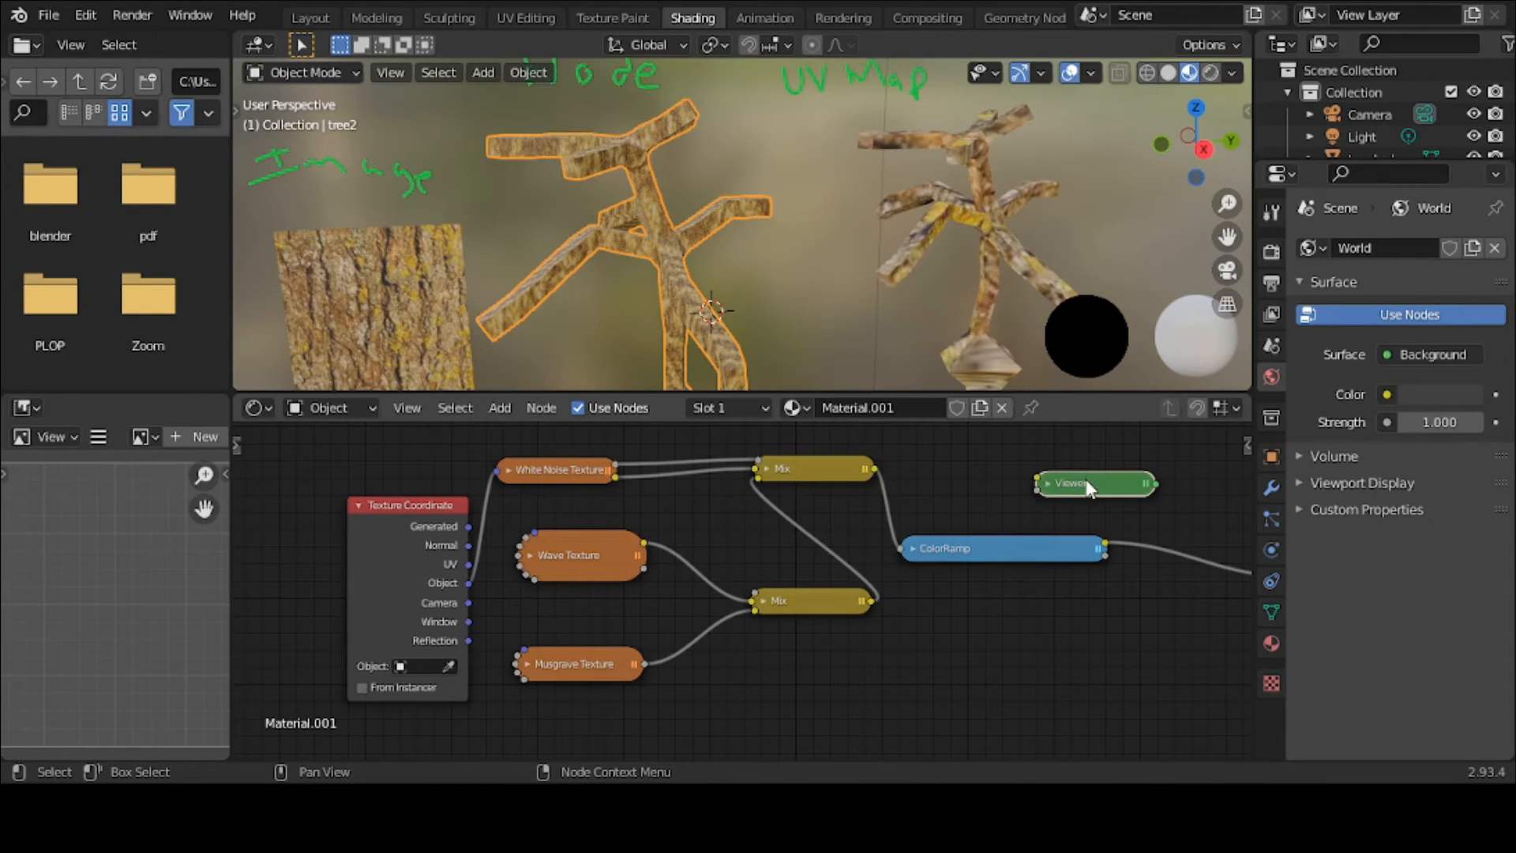
pyautogui.press('x')
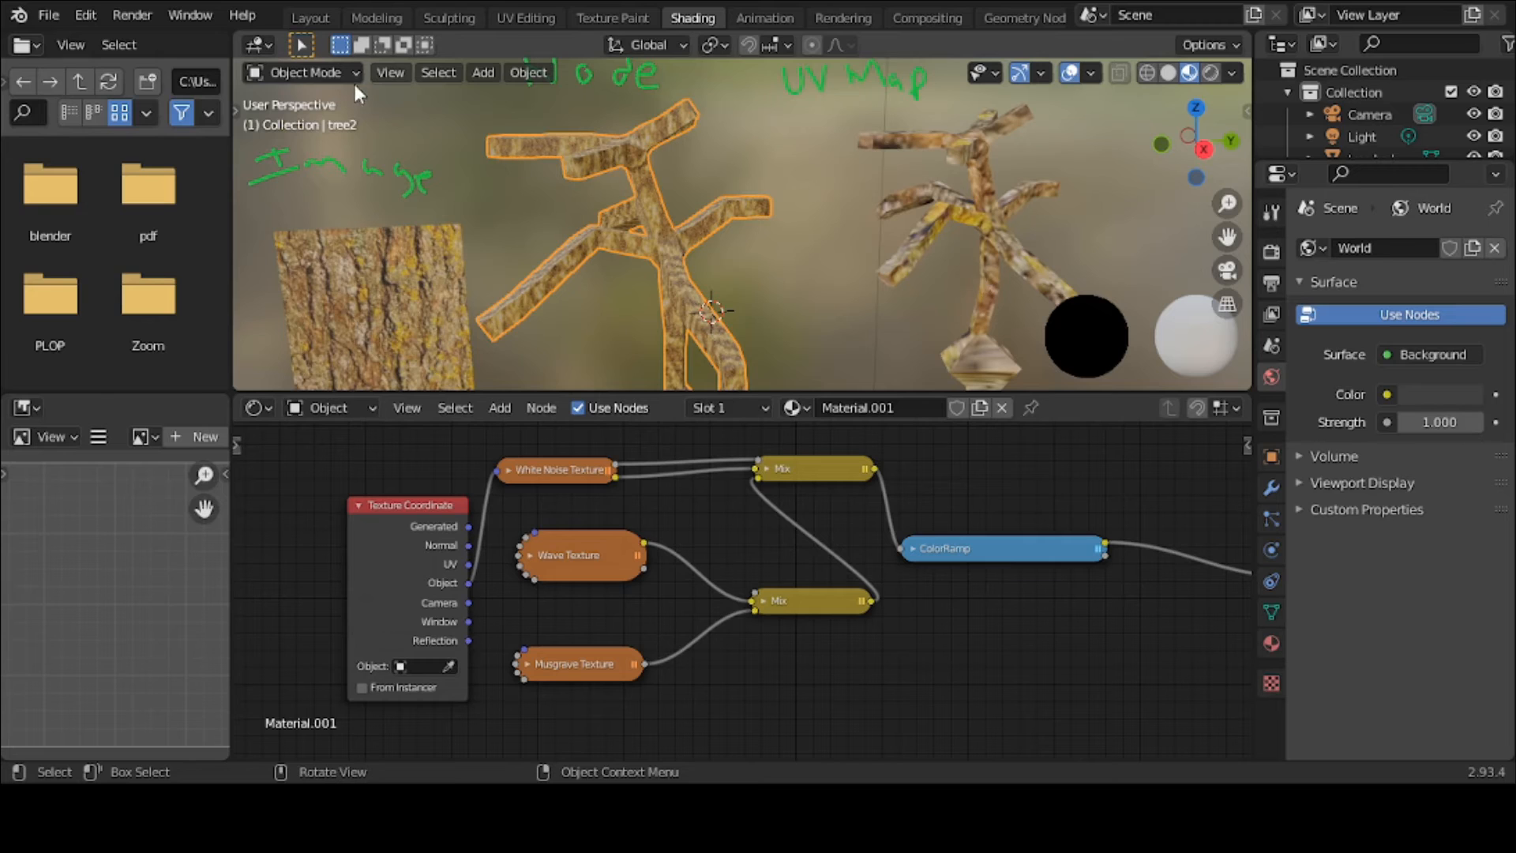
# - Compare both trees and the bark image in the Layout workspace, ending in the right orthographic view
pyautogui.click(316, 19)
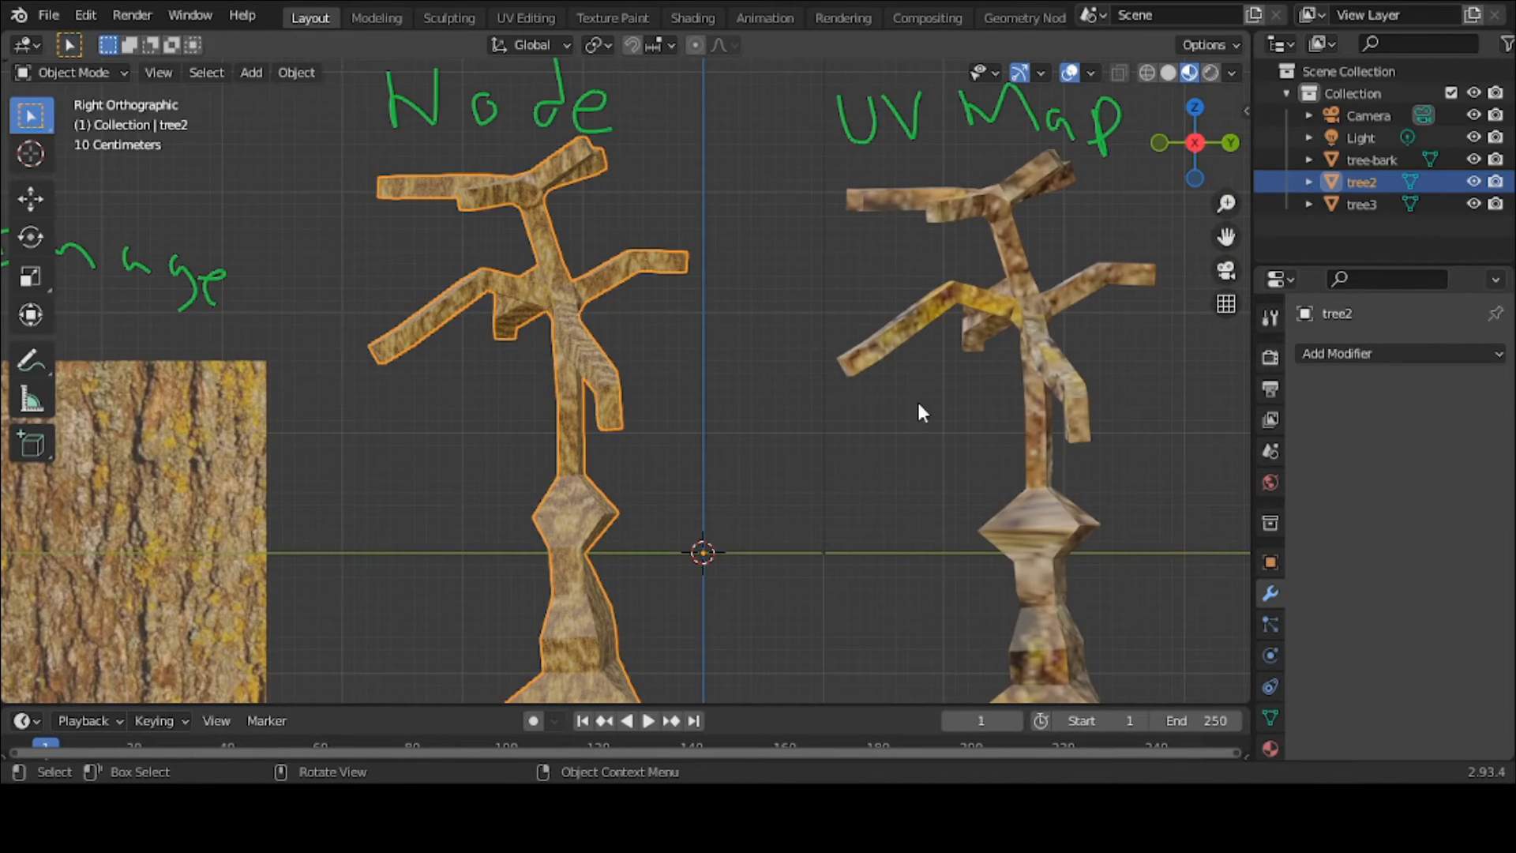
pyautogui.moveTo(636, 338); pyautogui.dragTo(610, 370, button='middle')
pyautogui.scroll(-4, 671, 355)
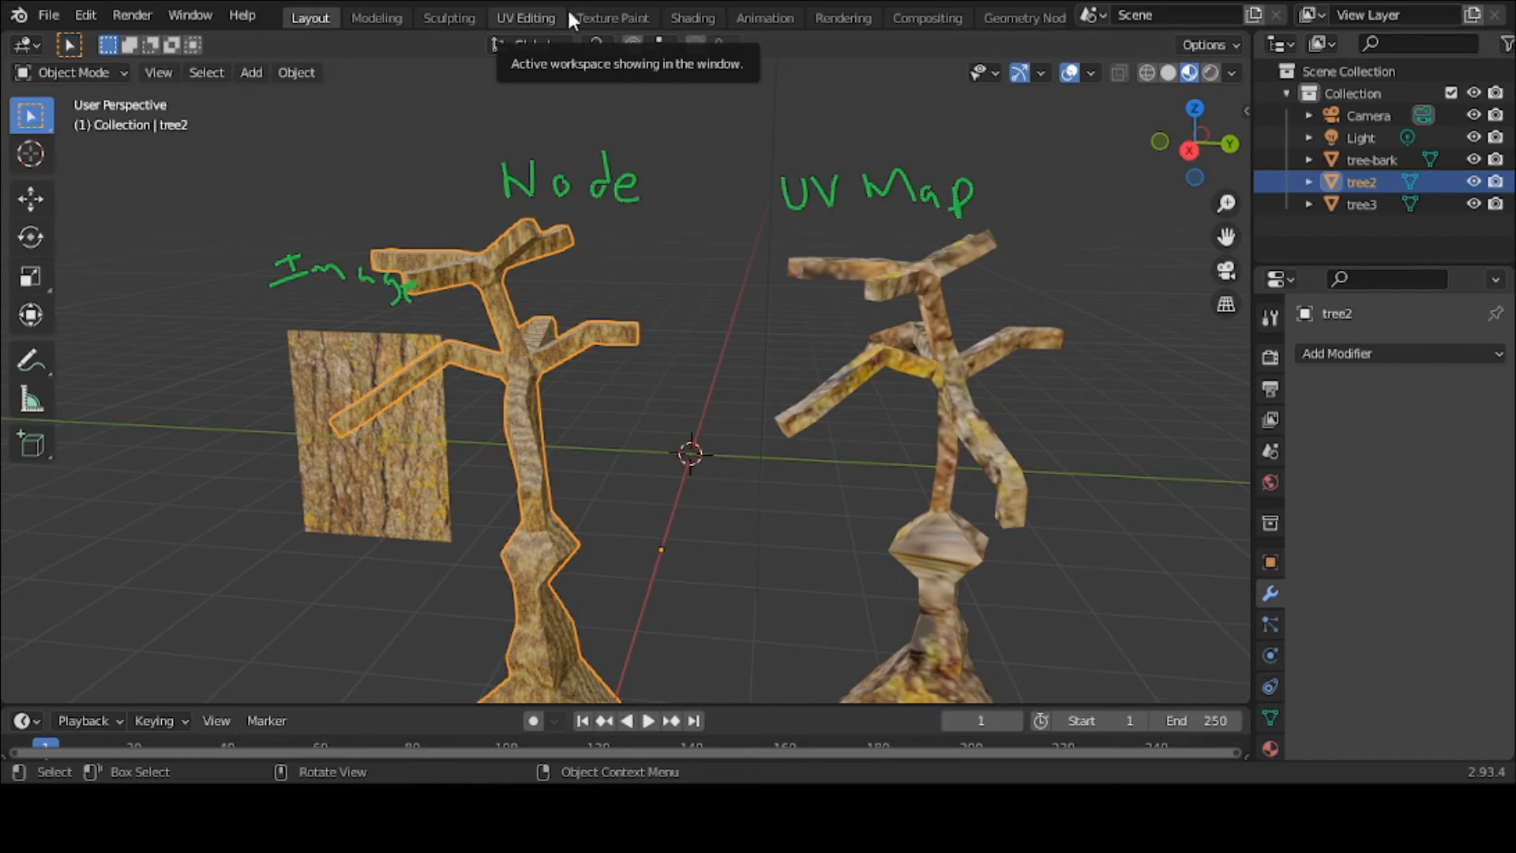
pyautogui.click(694, 16)
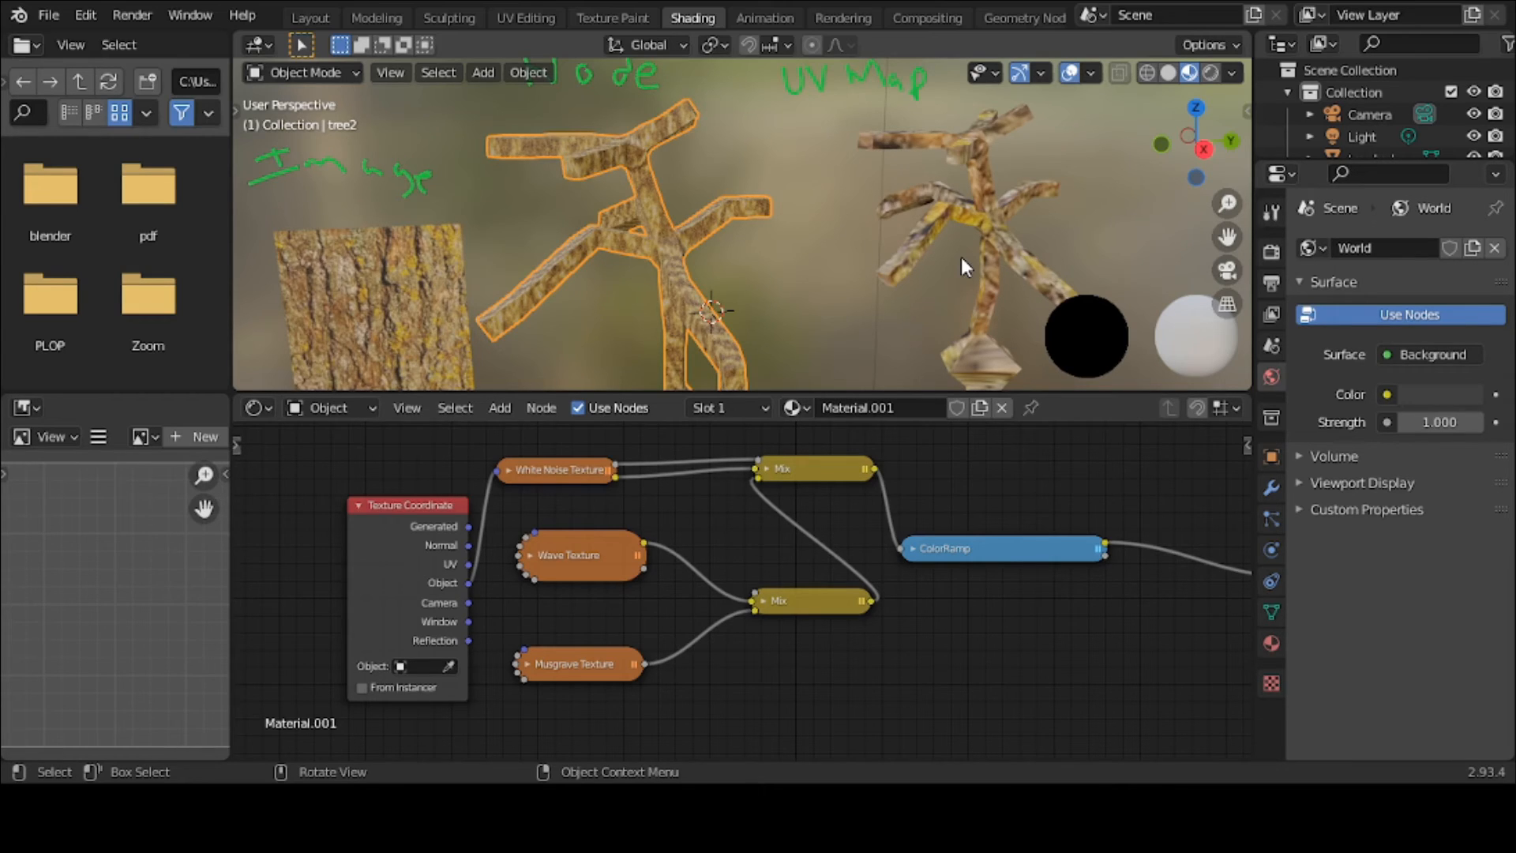
pyautogui.click(311, 18)
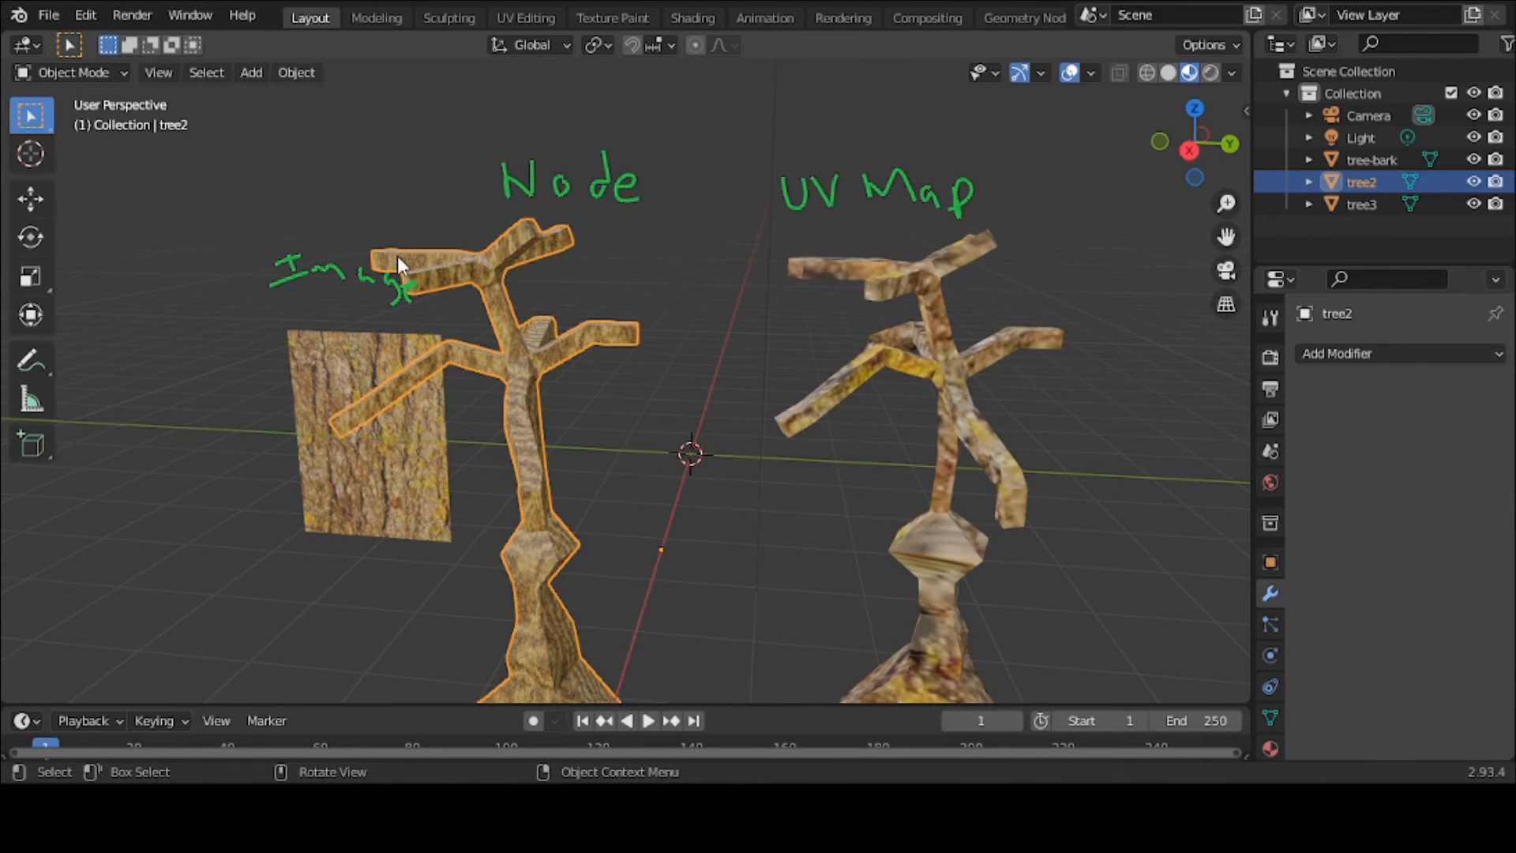
pyautogui.press('`')
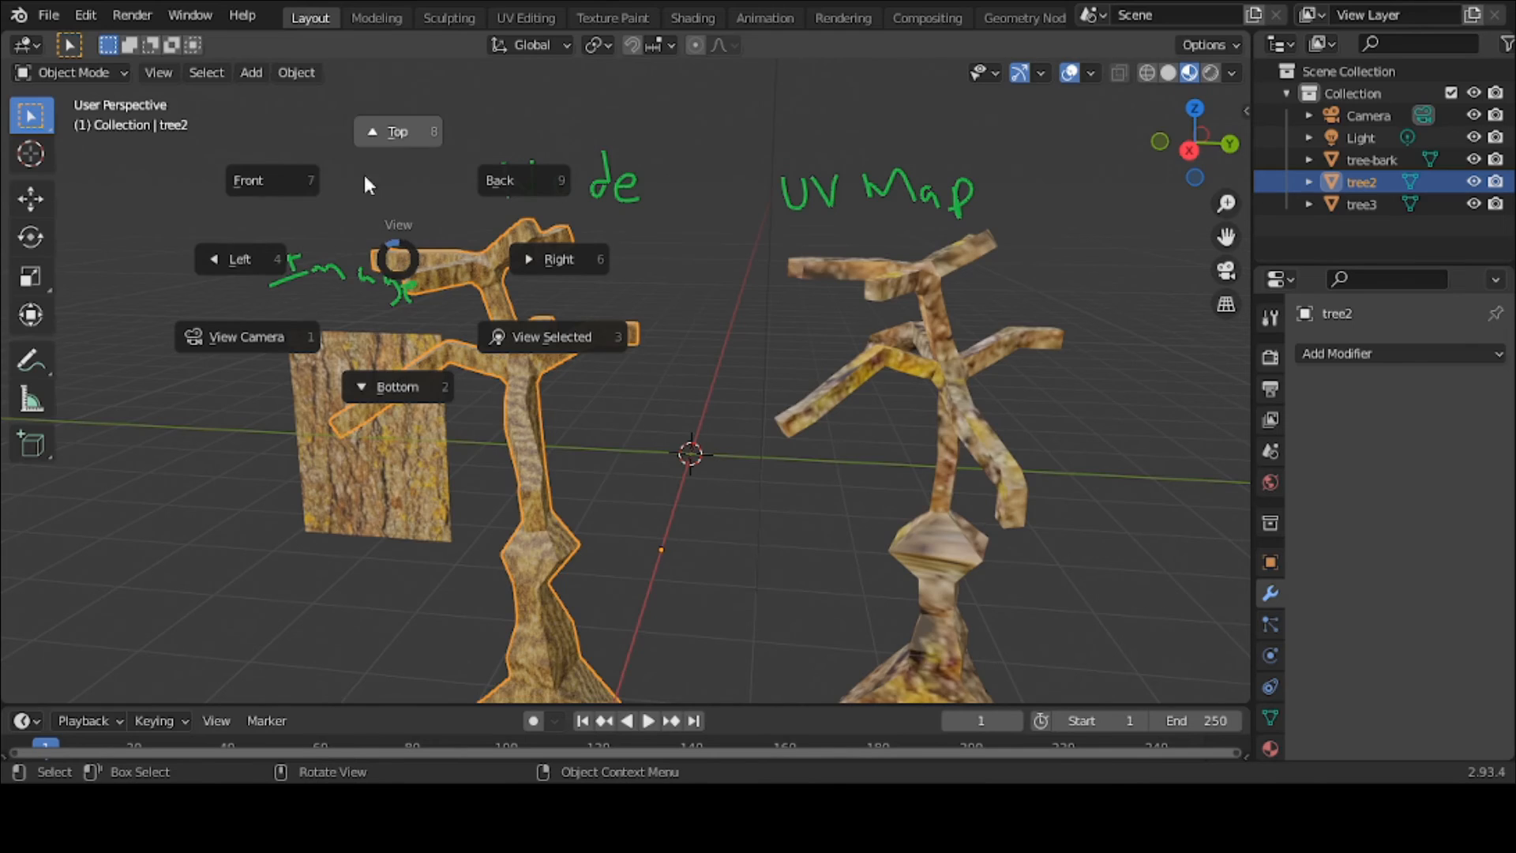
pyautogui.click(253, 248)
pyautogui.press('`')
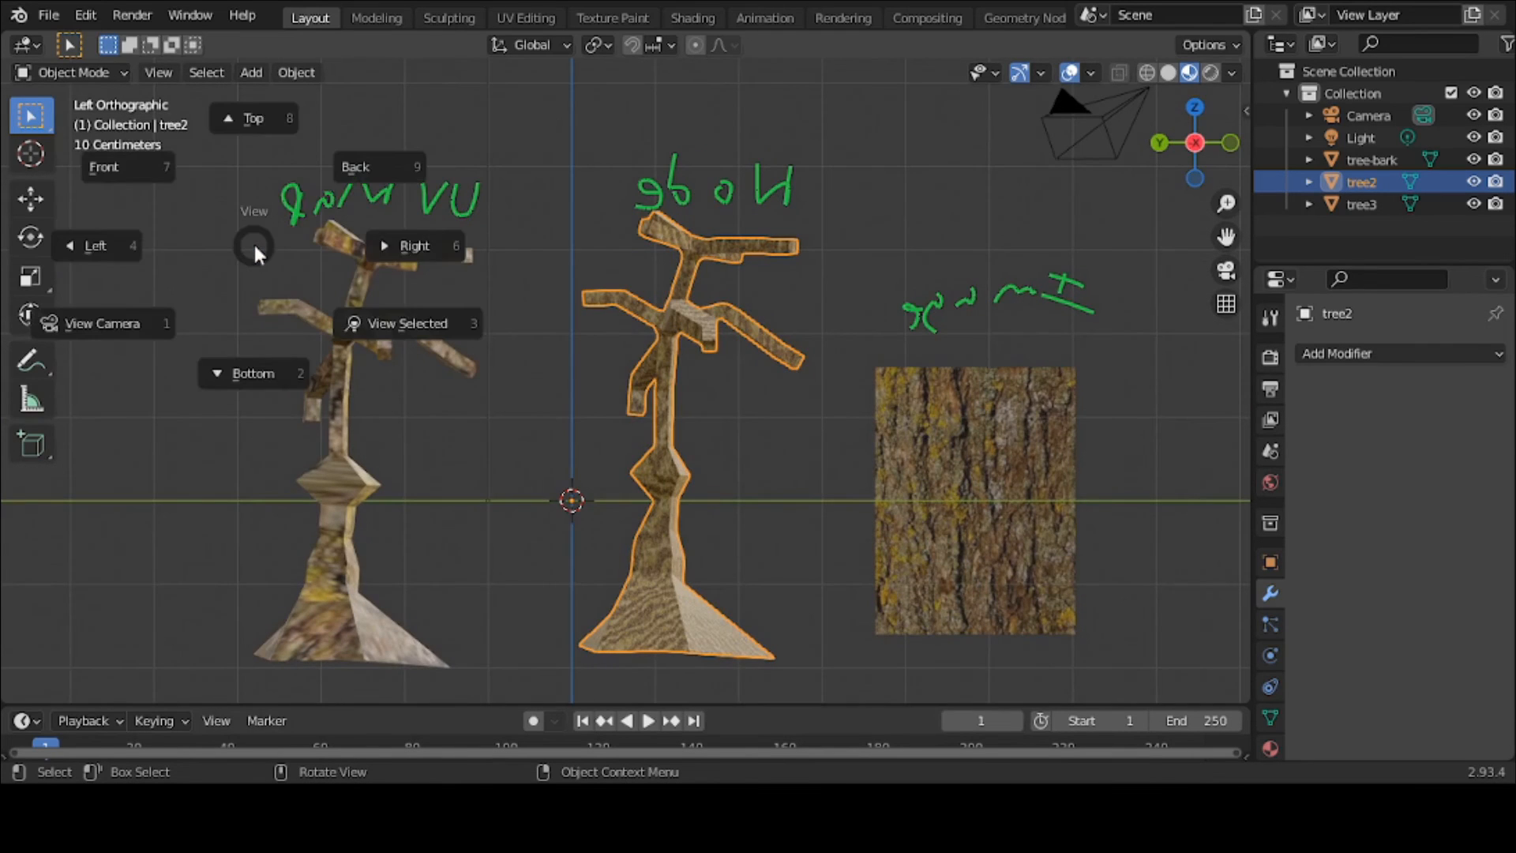
pyautogui.click(384, 248)
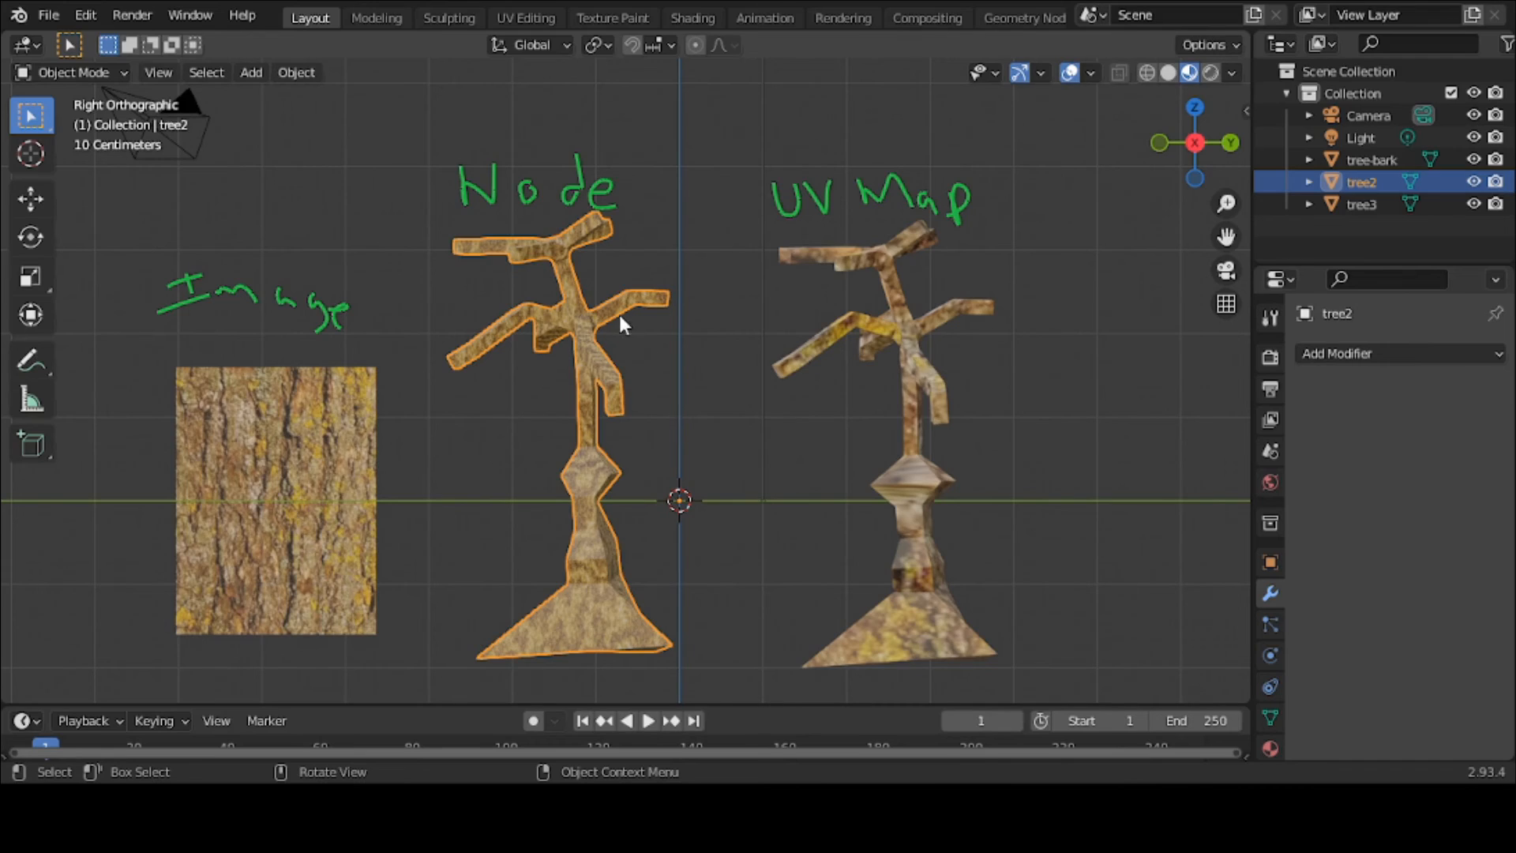
# - Annotate green arrows from the Node label, one to the Image label and two to the UV Map label
pyautogui.click(33, 359)
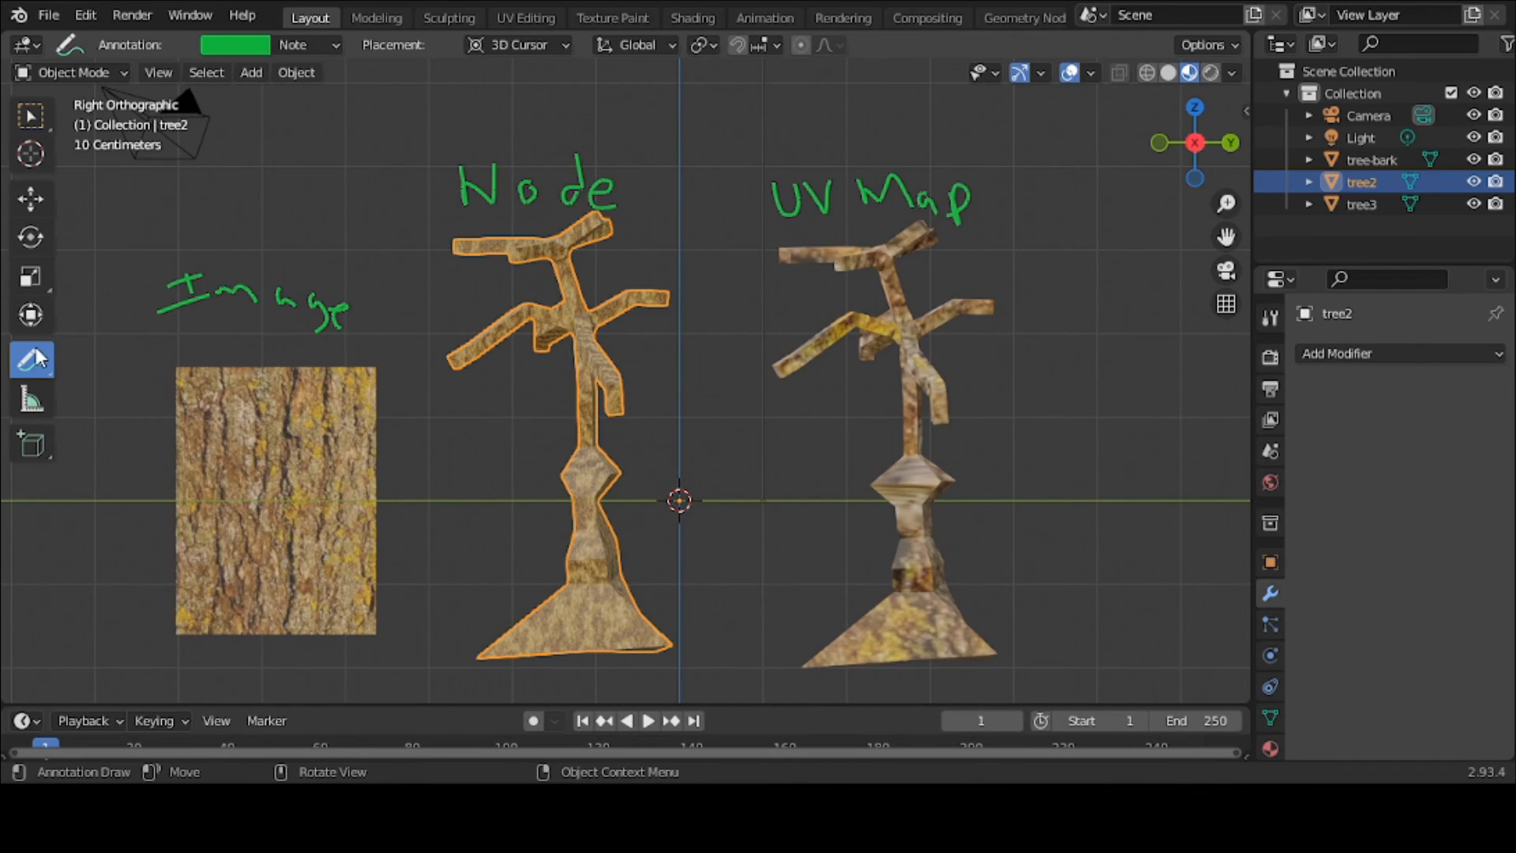
pyautogui.moveTo(492, 148)
pyautogui.mouseDown()
pyautogui.moveTo(586, 97)
pyautogui.moveTo(748, 92)
pyautogui.moveTo(859, 145)
pyautogui.moveTo(818, 150)
pyautogui.moveTo(846, 111)
pyautogui.moveTo(821, 150)
pyautogui.mouseUp()
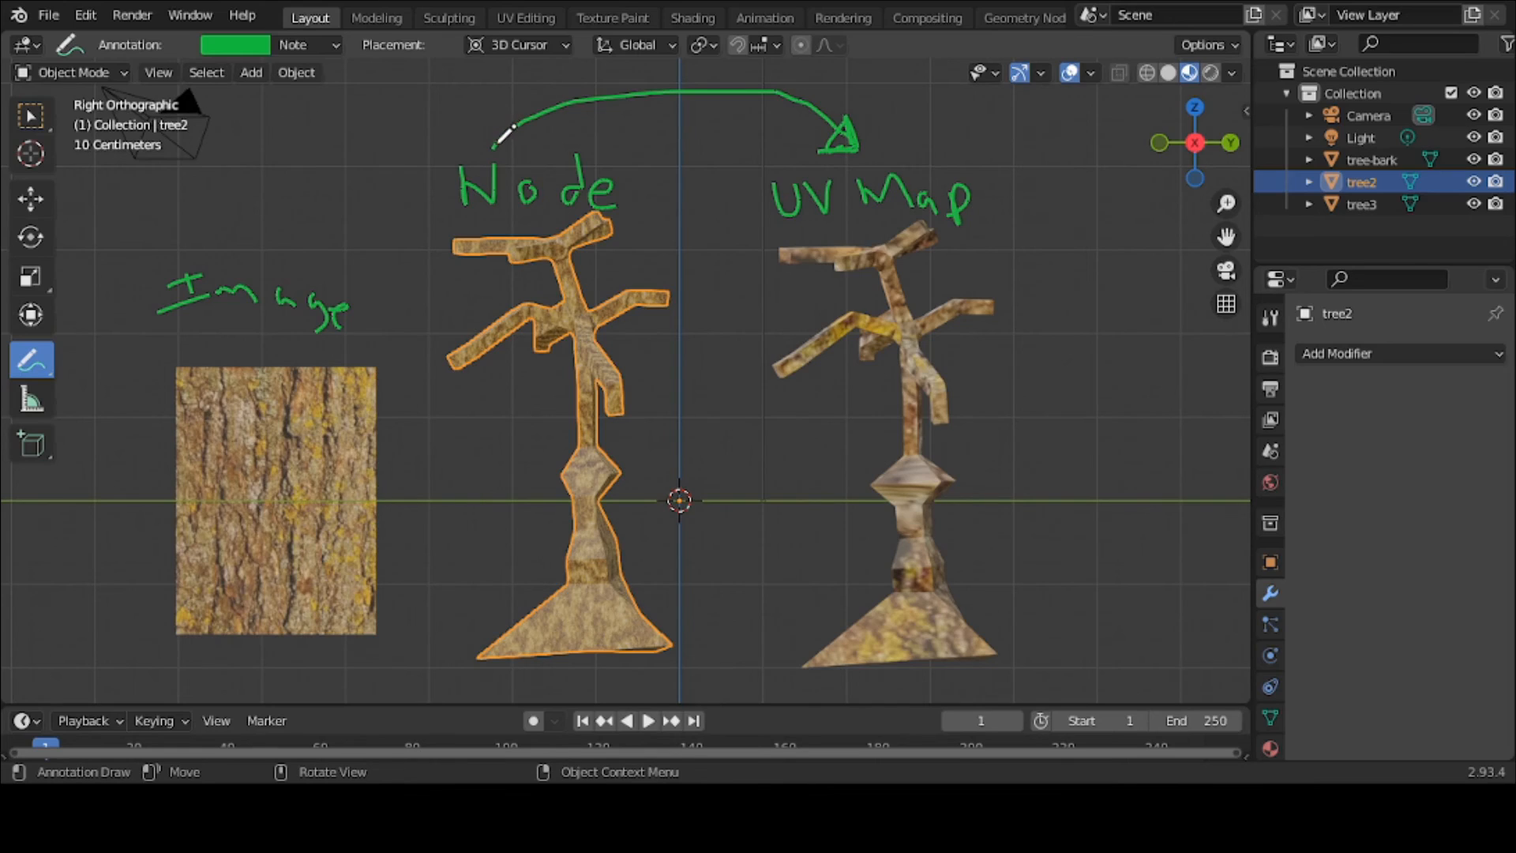
pyautogui.moveTo(491, 146)
pyautogui.mouseDown()
pyautogui.moveTo(402, 134)
pyautogui.moveTo(324, 162)
pyautogui.moveTo(255, 253)
pyautogui.moveTo(244, 231)
pyautogui.moveTo(288, 253)
pyautogui.mouseUp()
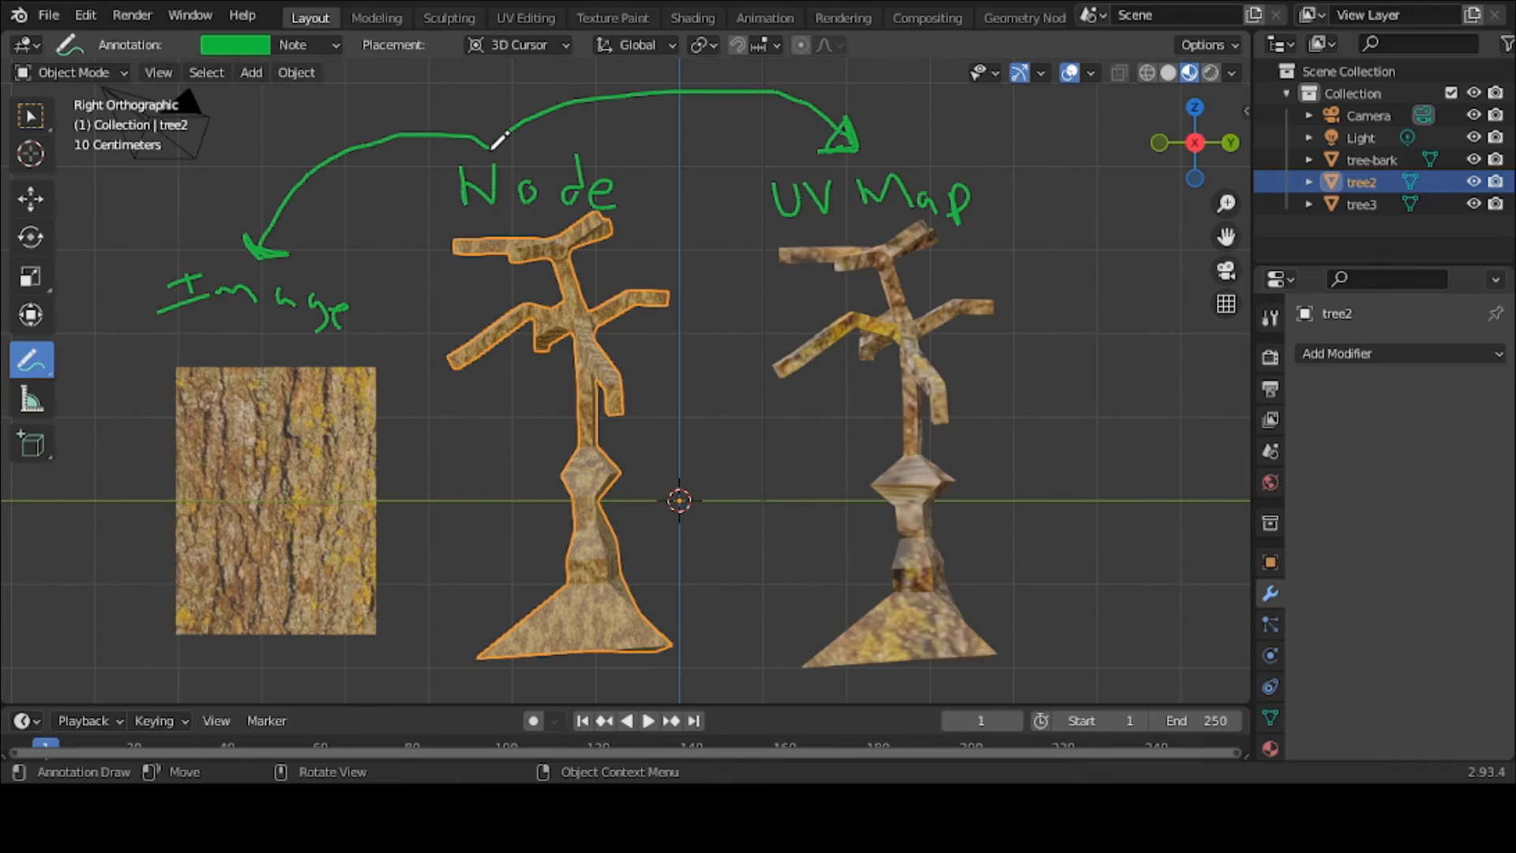
pyautogui.moveTo(493, 146)
pyautogui.mouseDown()
pyautogui.moveTo(661, 144)
pyautogui.moveTo(746, 191)
pyautogui.moveTo(715, 203)
pyautogui.moveTo(745, 171)
pyautogui.mouseUp()
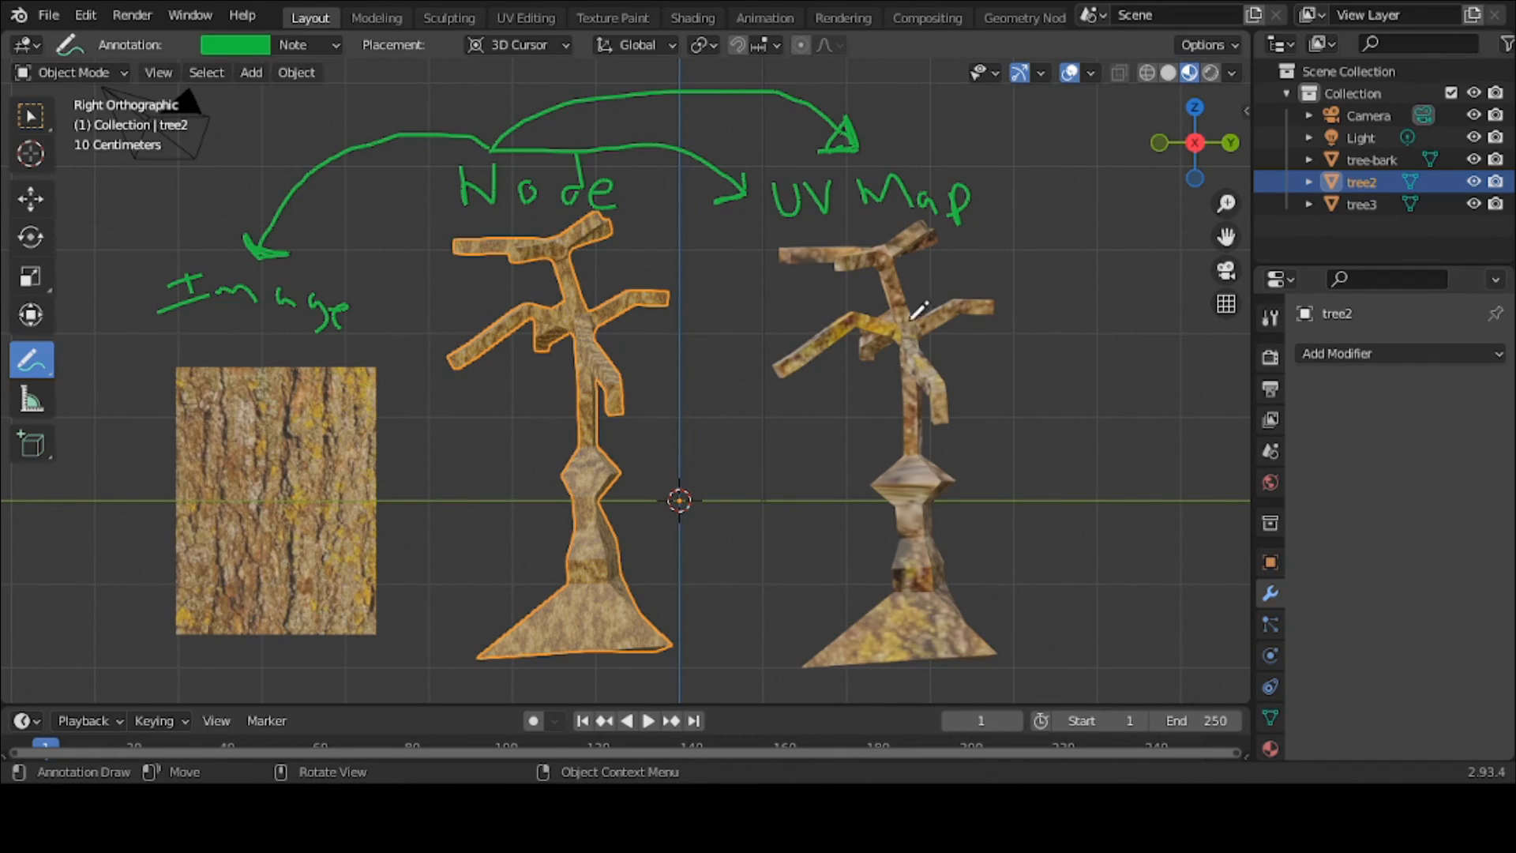
pyautogui.click(30, 118)
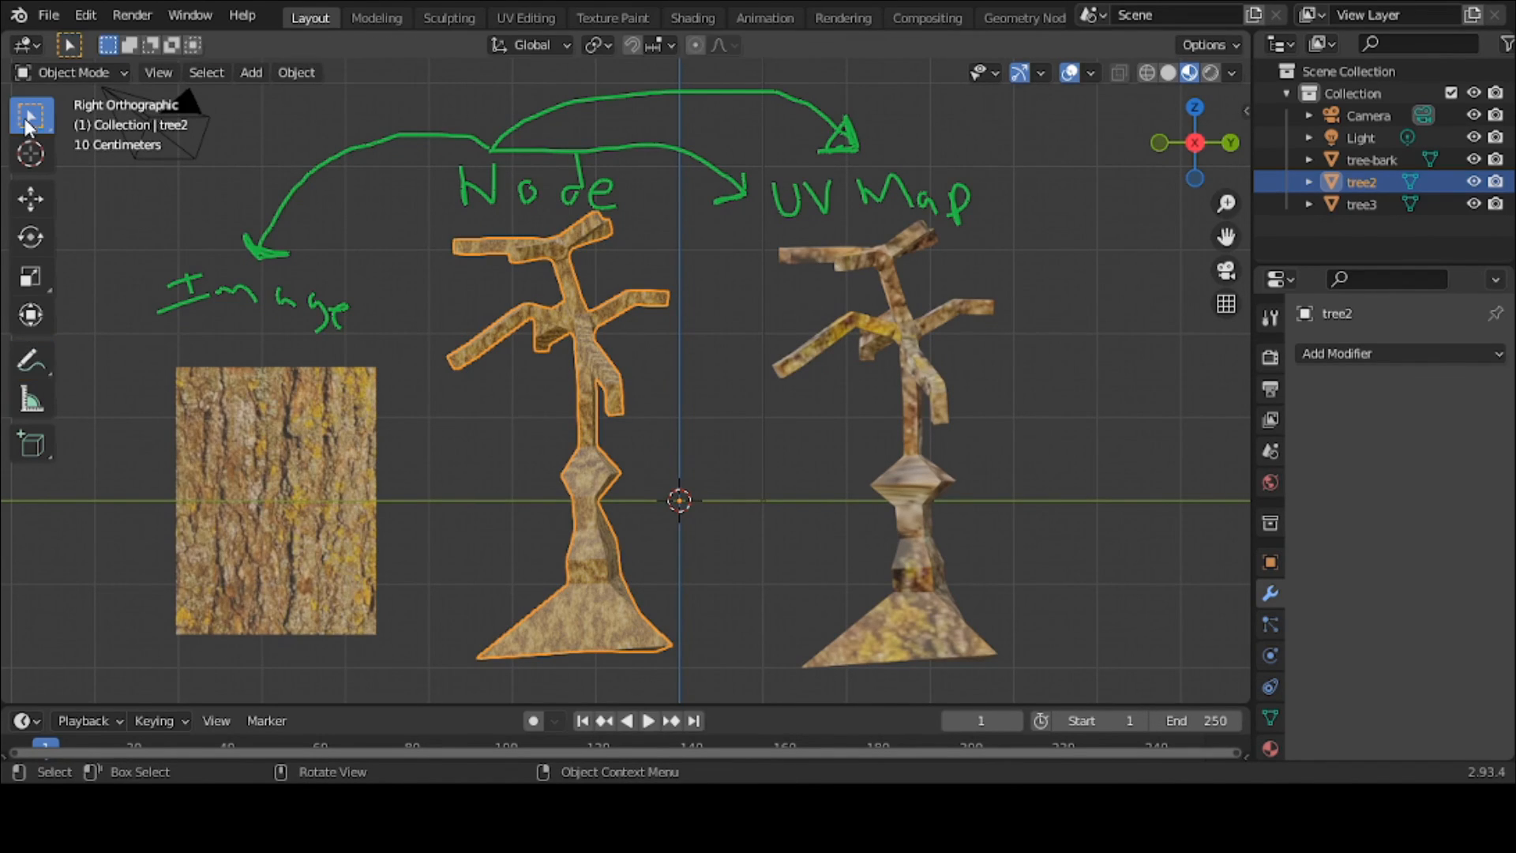
# - Try scaling tree3 to about 0.80 and tree2 to about 1.64, cancelling each resize
pyautogui.click(906, 399)
pyautogui.press('s')
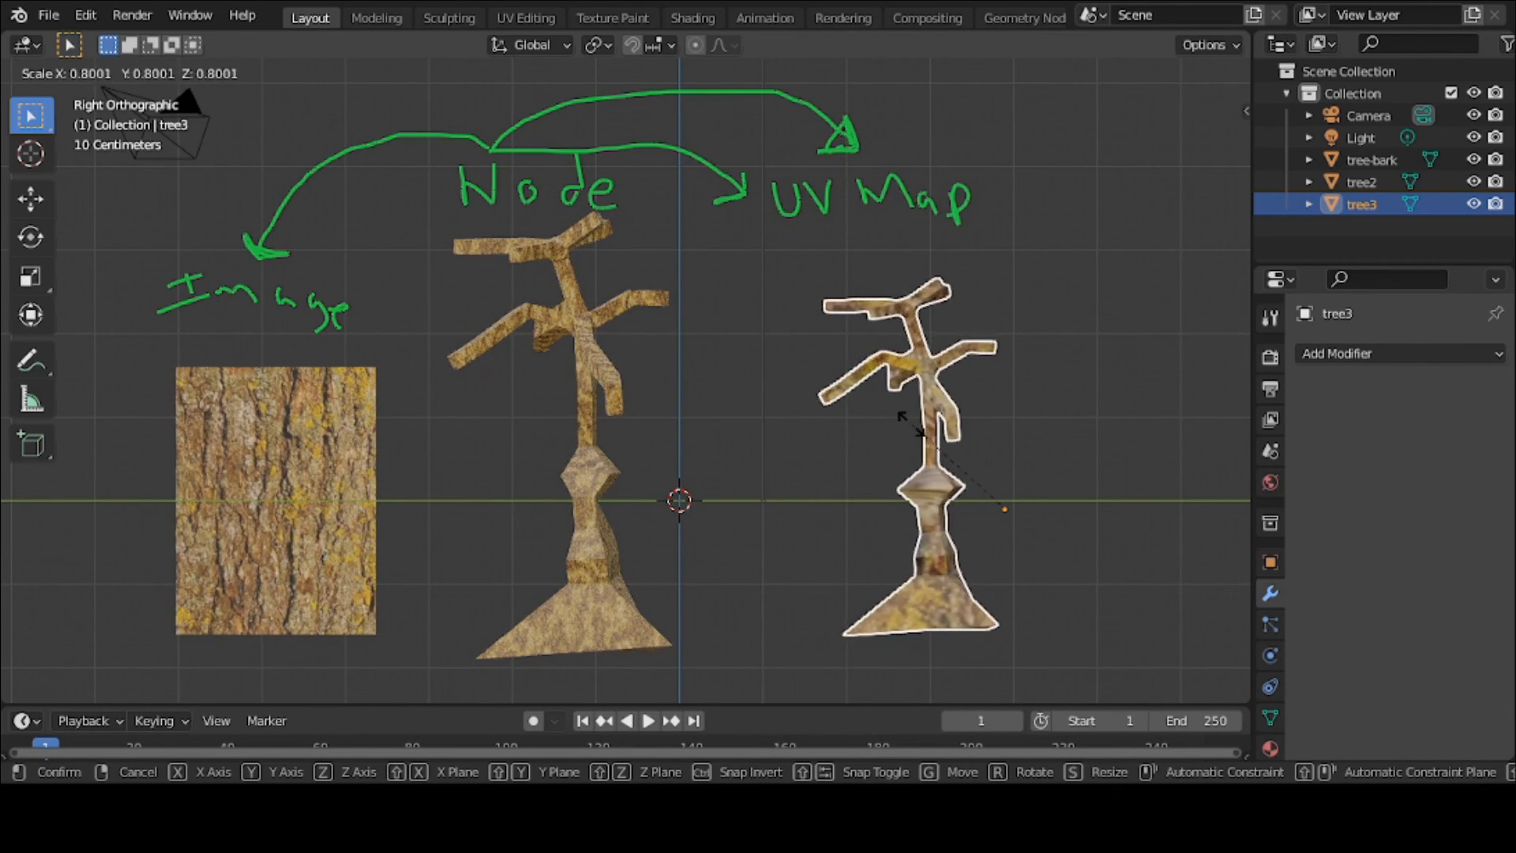
pyautogui.rightClick(800, 422)
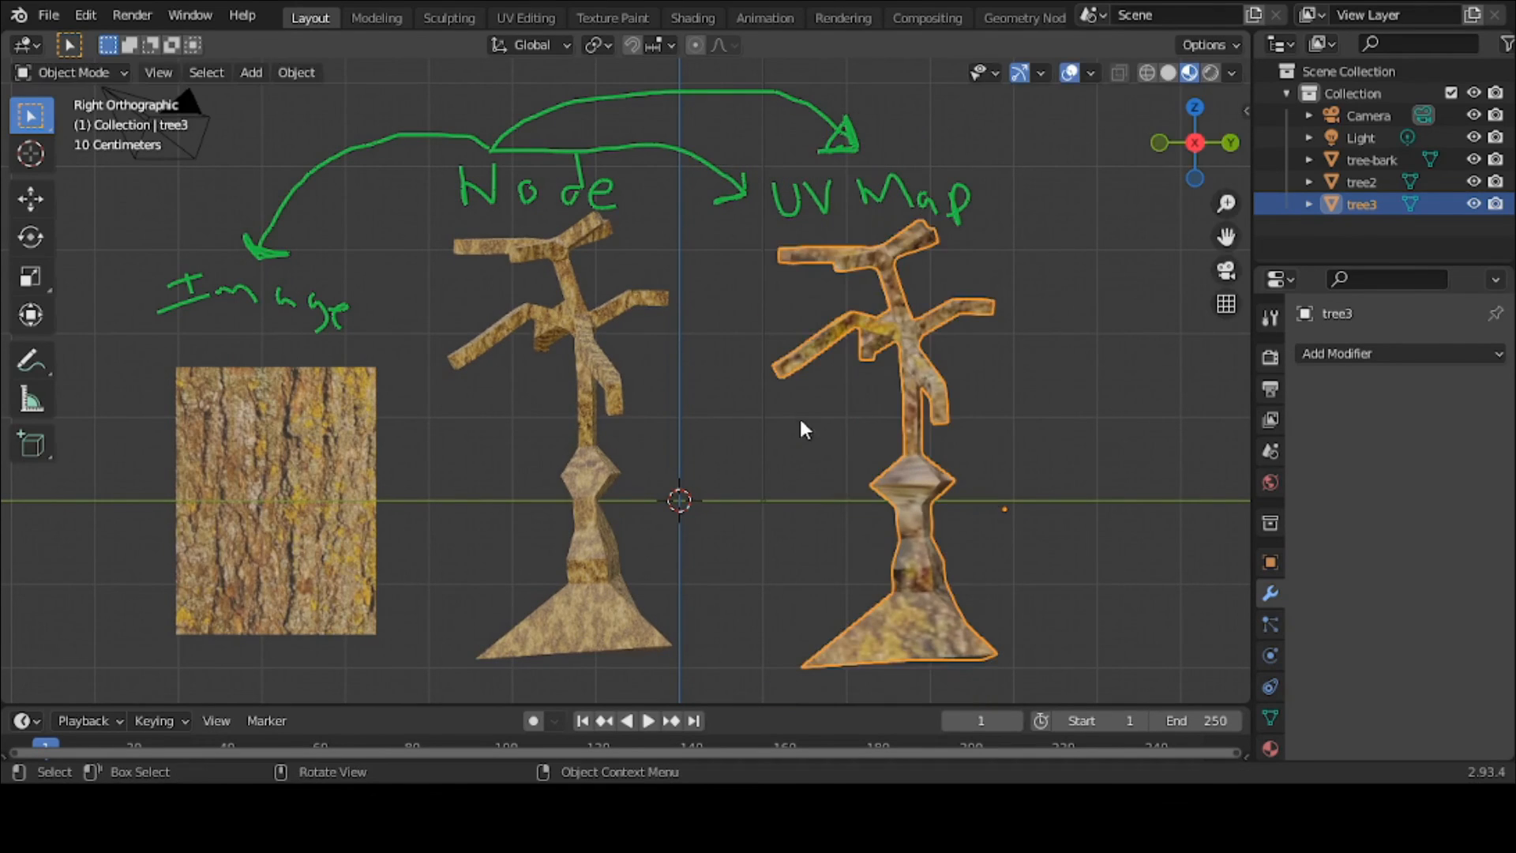
pyautogui.click(628, 416)
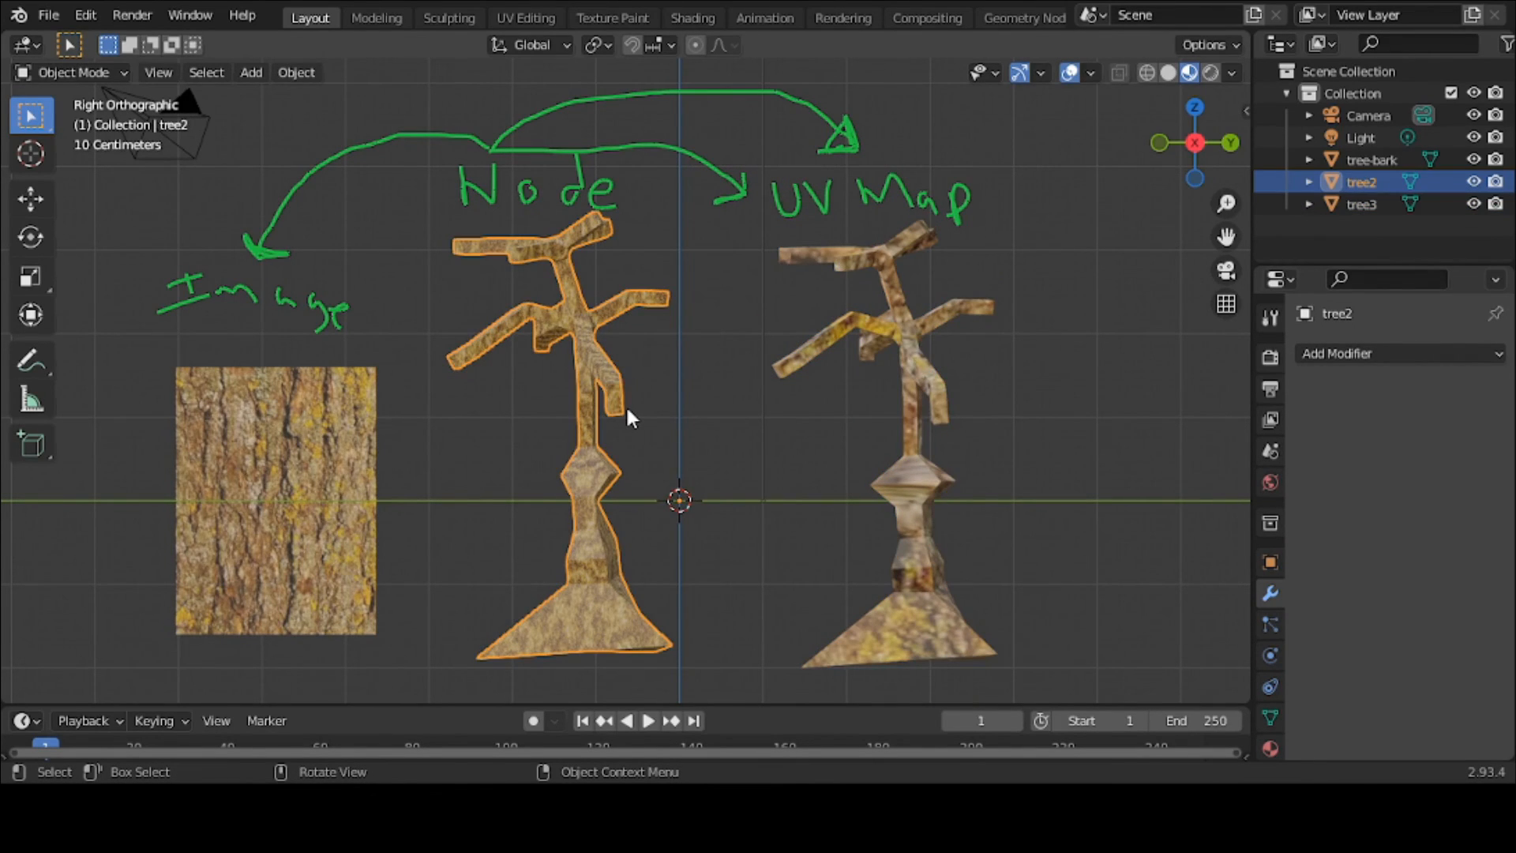
pyautogui.press('s')
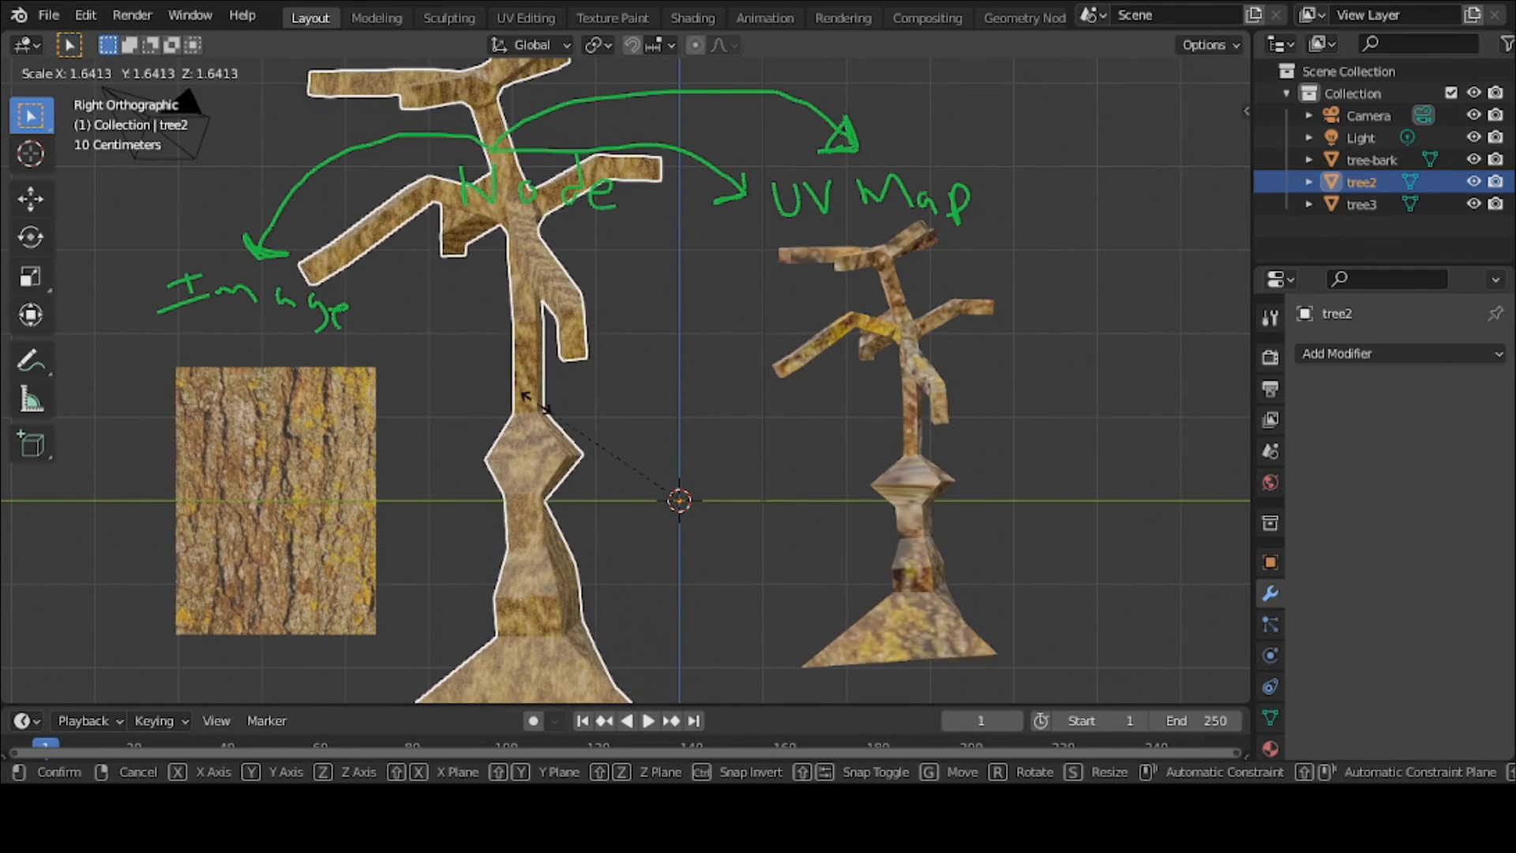
pyautogui.rightClick(621, 425)
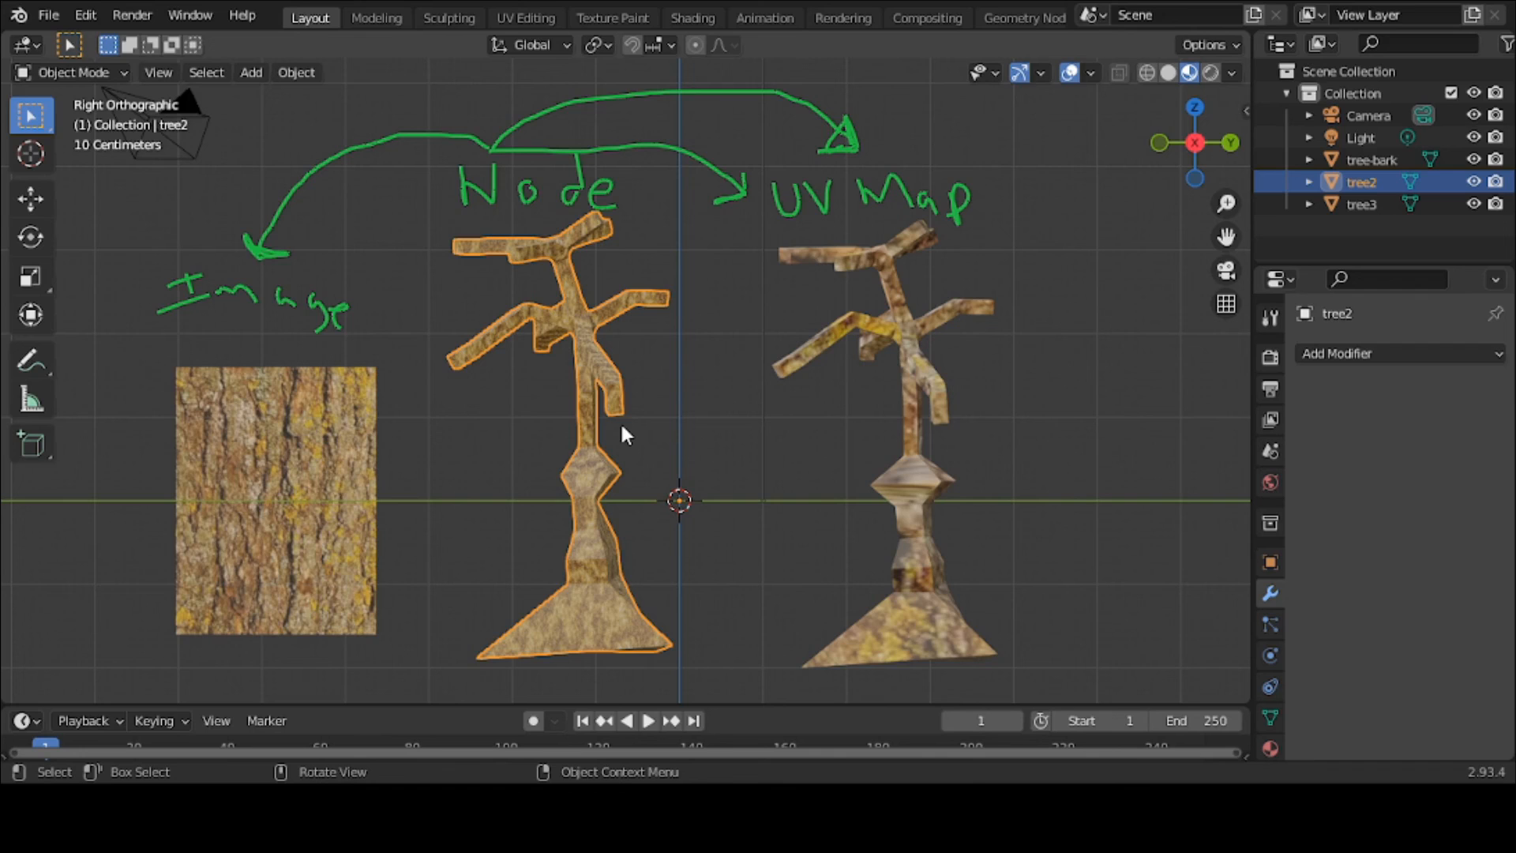
# - In the Shading workspace, check the ColorRamp settings, collapse the node and move it level with the upper Mix node
pyautogui.click(676, 17)
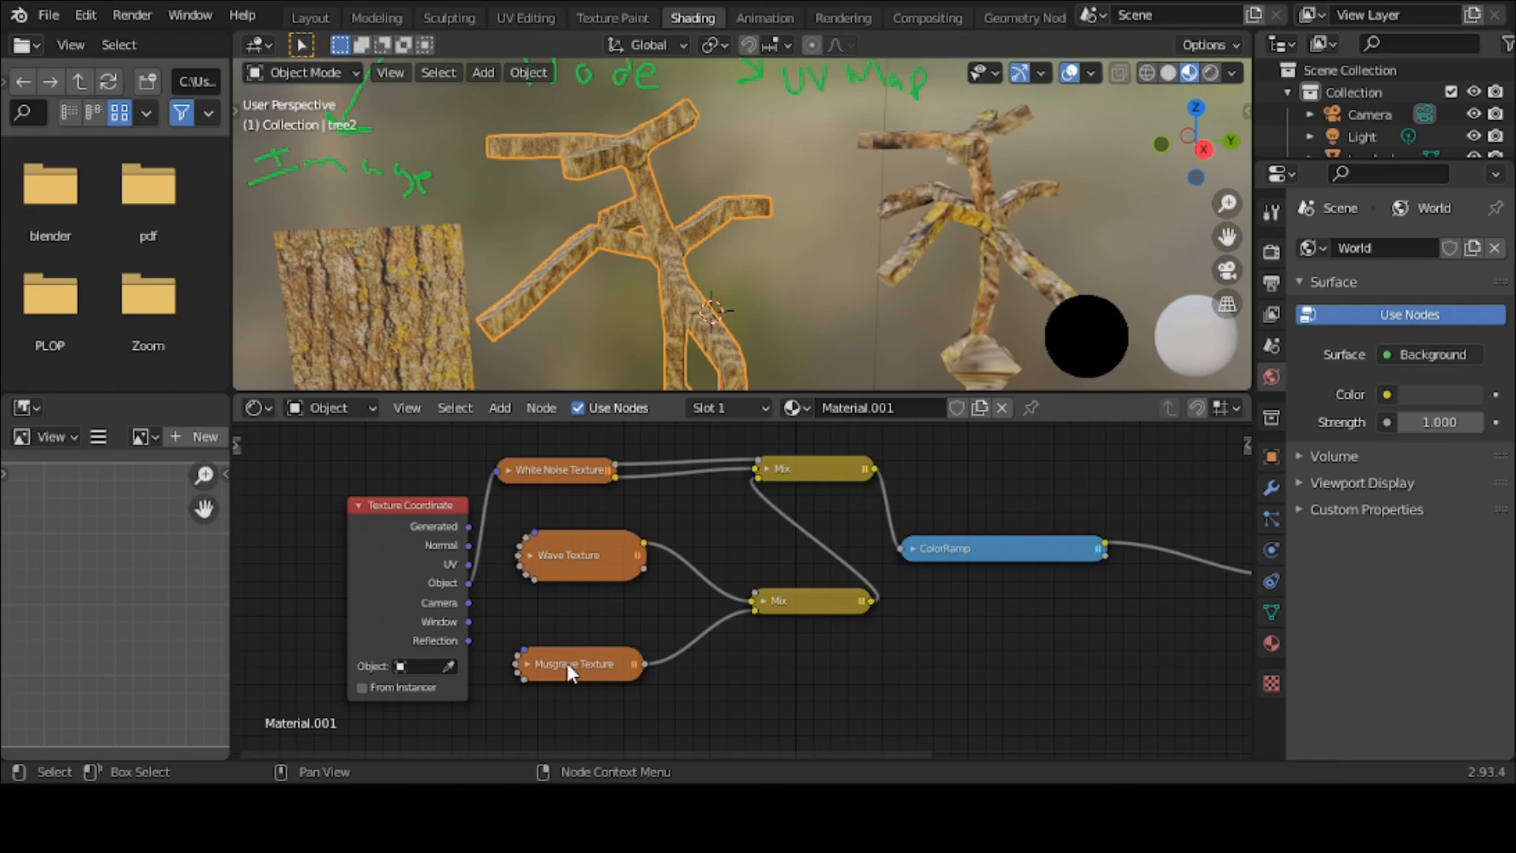
pyautogui.click(911, 548)
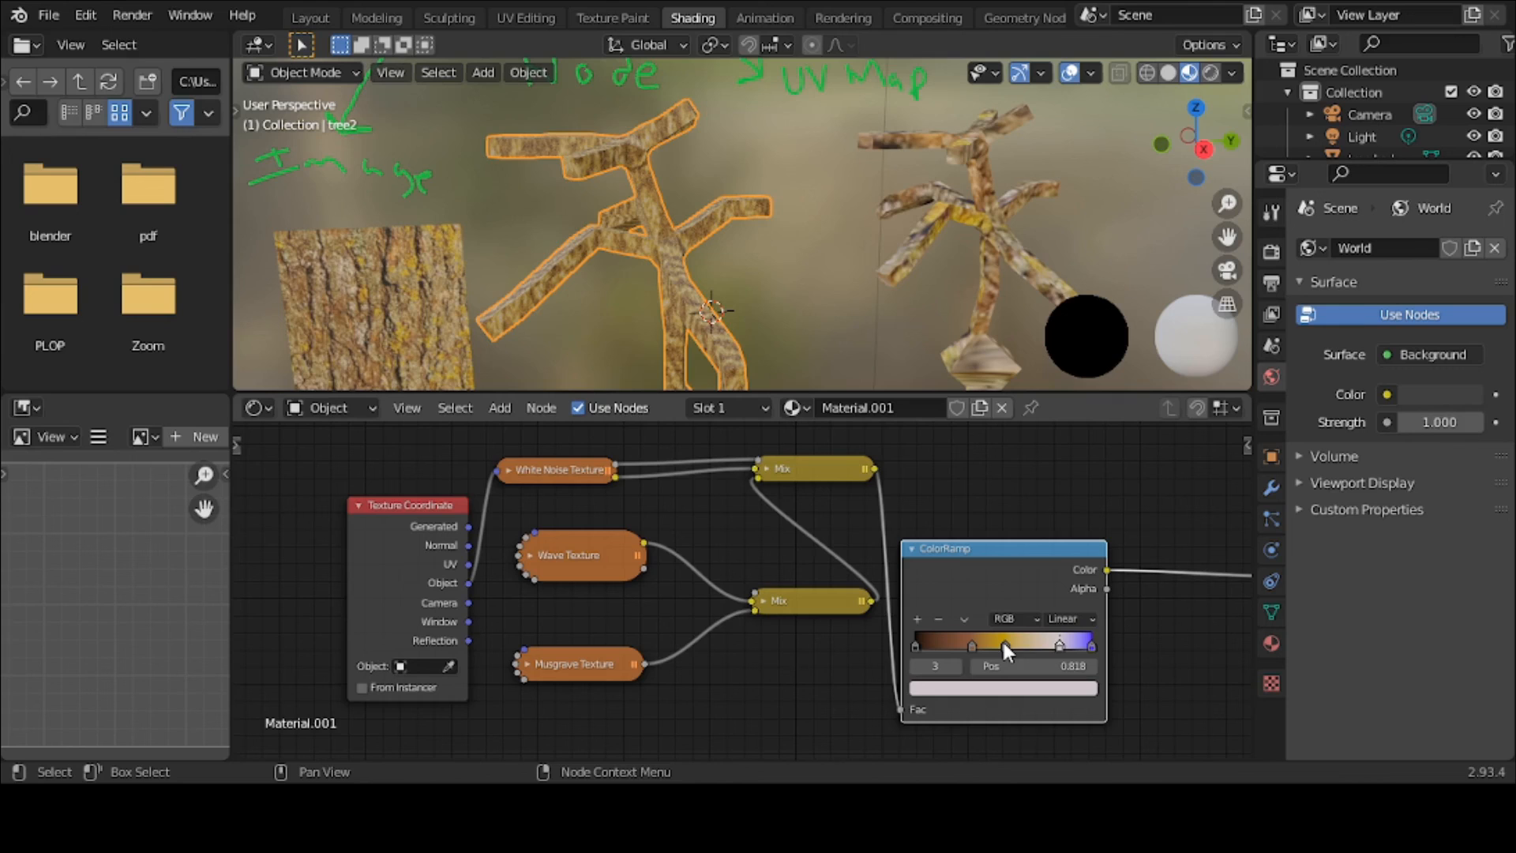
pyautogui.click(916, 549)
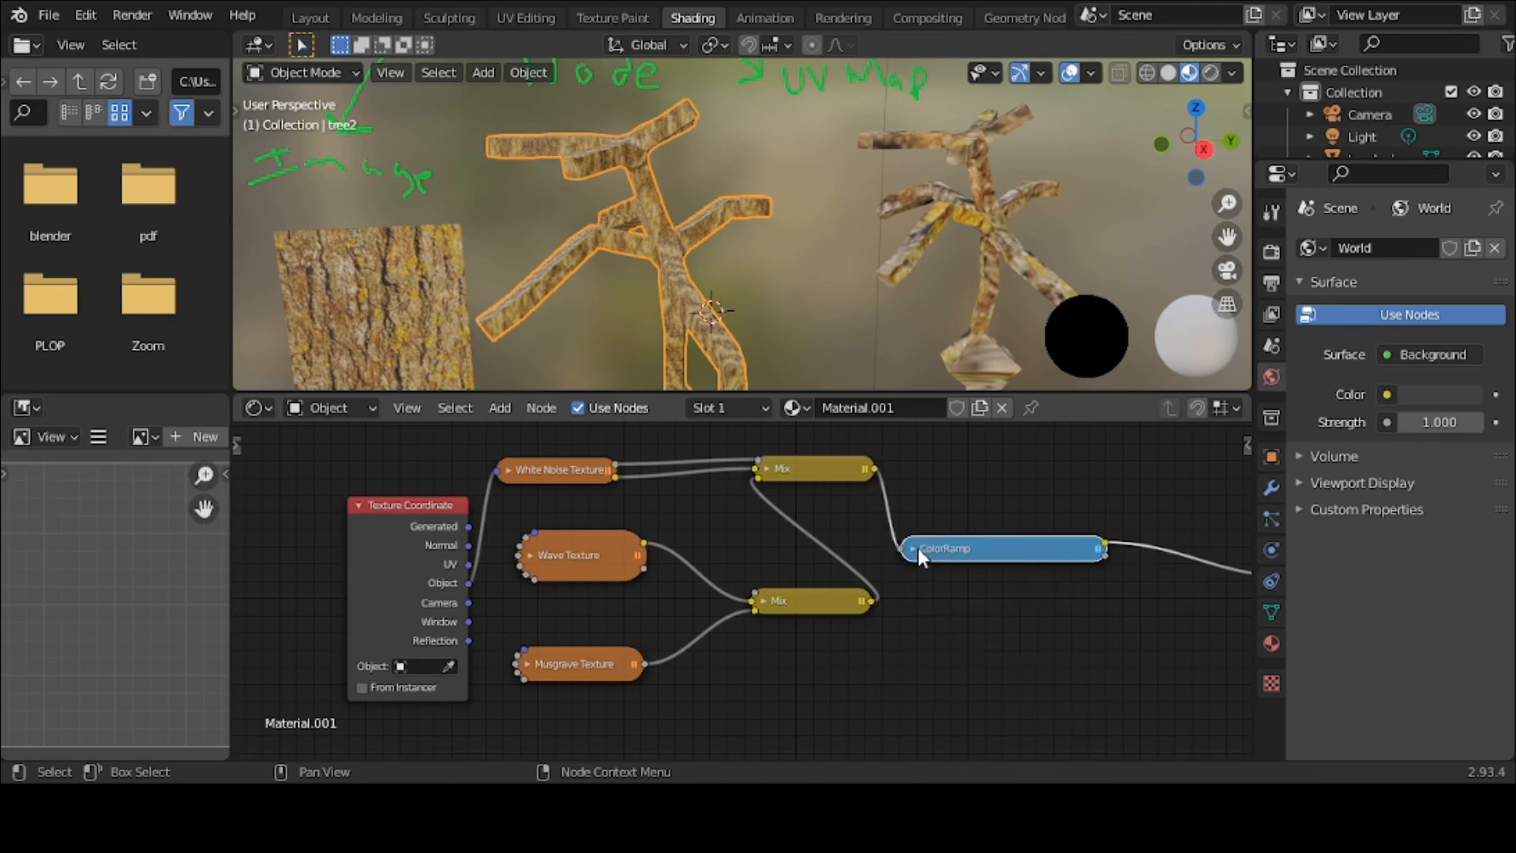
pyautogui.press('g')
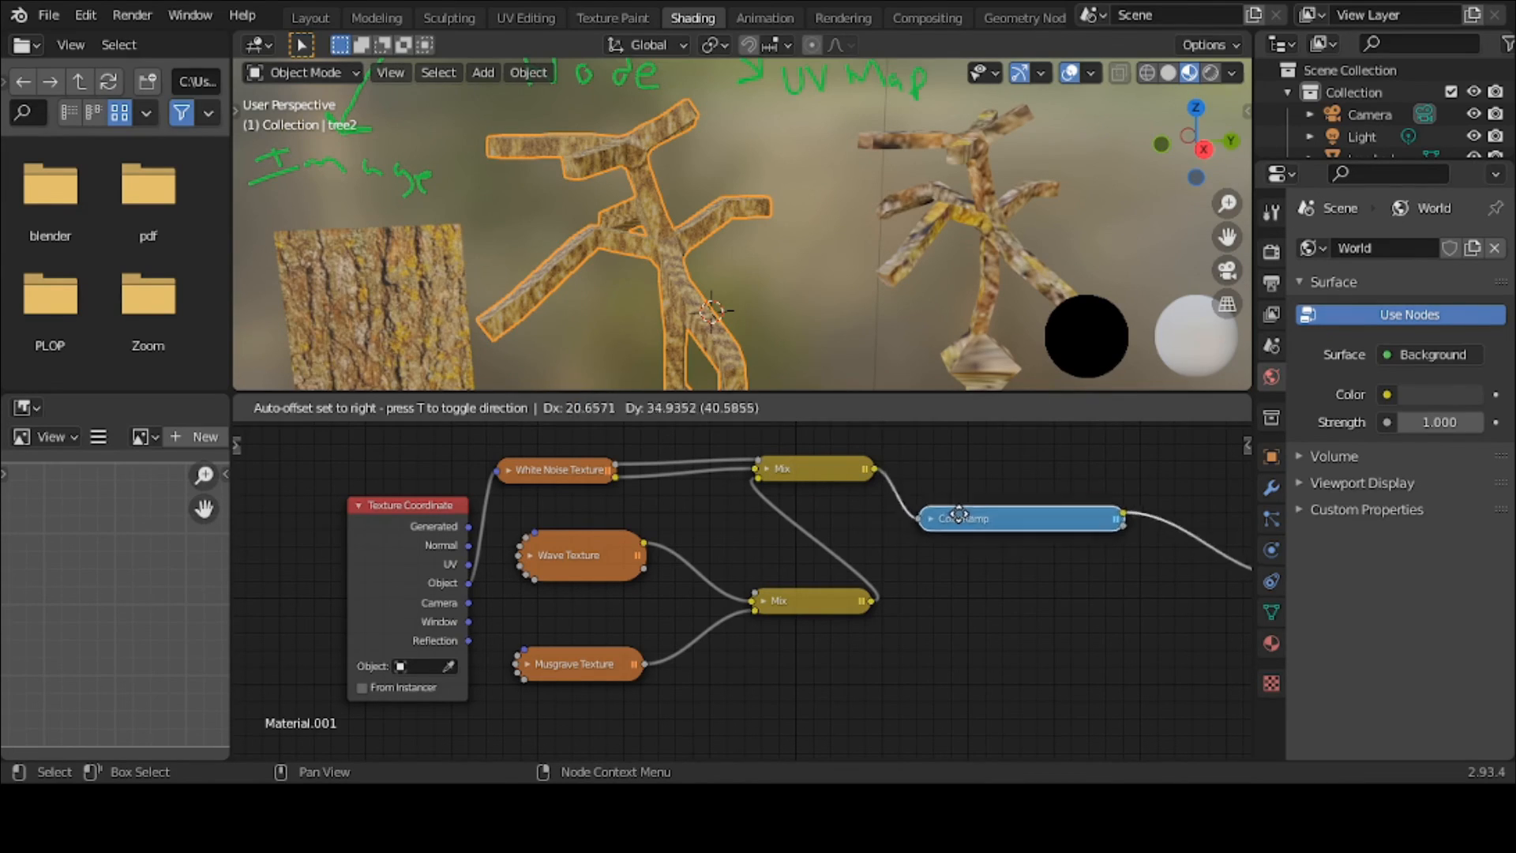
pyautogui.click(979, 473)
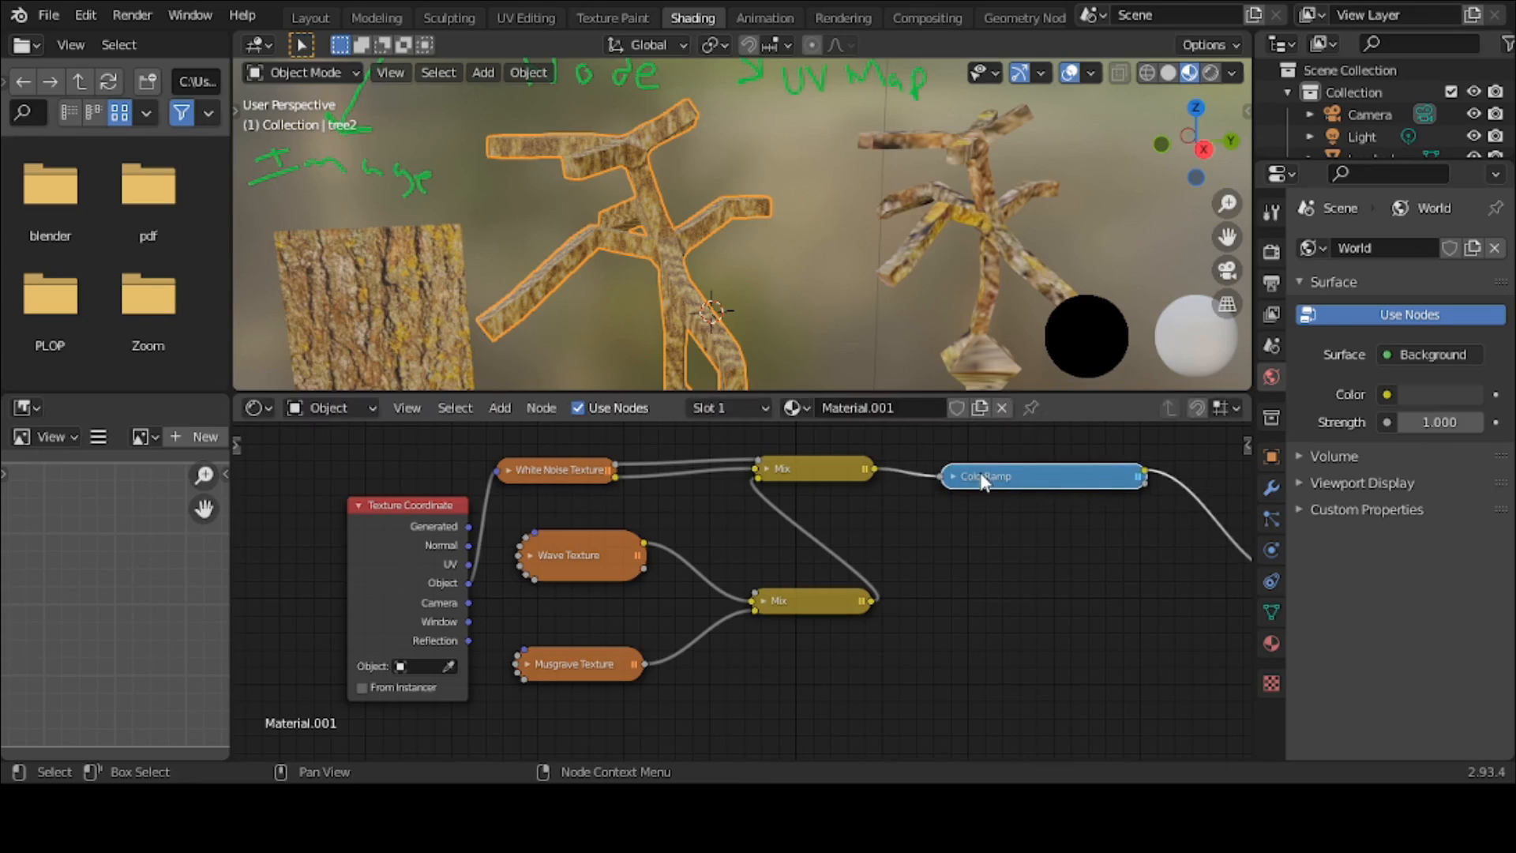